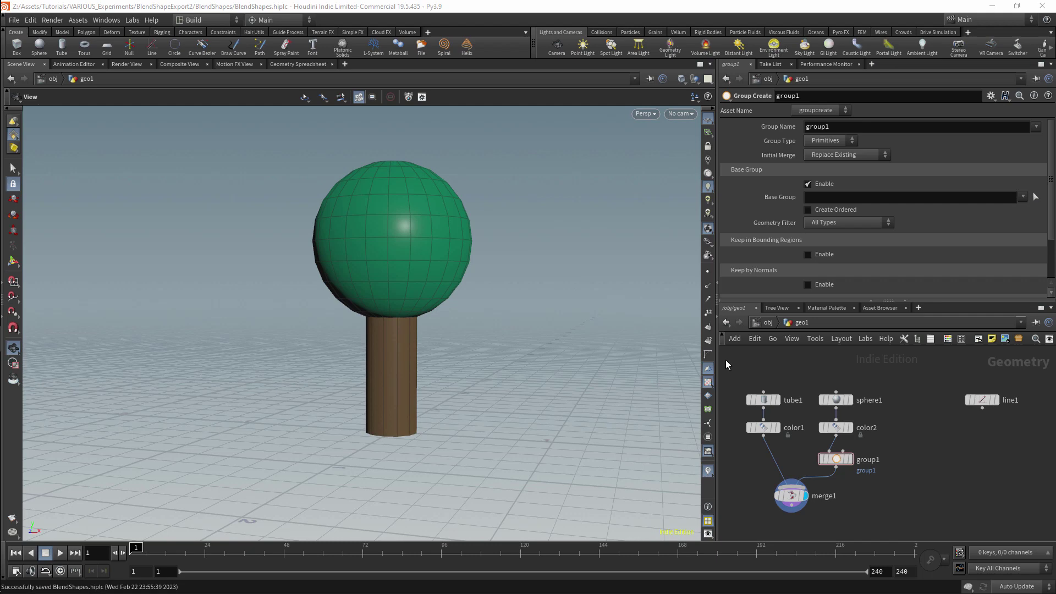
# - Set the number of rows of the trunk's tube node to 13
pyautogui.click(763, 400)
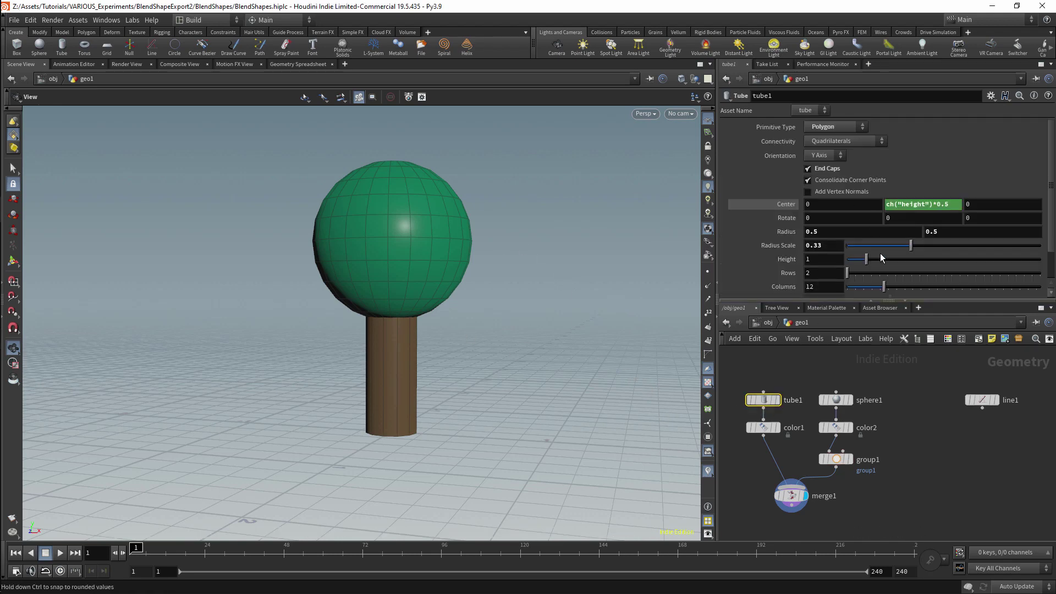
pyautogui.moveTo(850, 275); pyautogui.dragTo(893, 281)
pyautogui.scroll(-4, 855, 352)
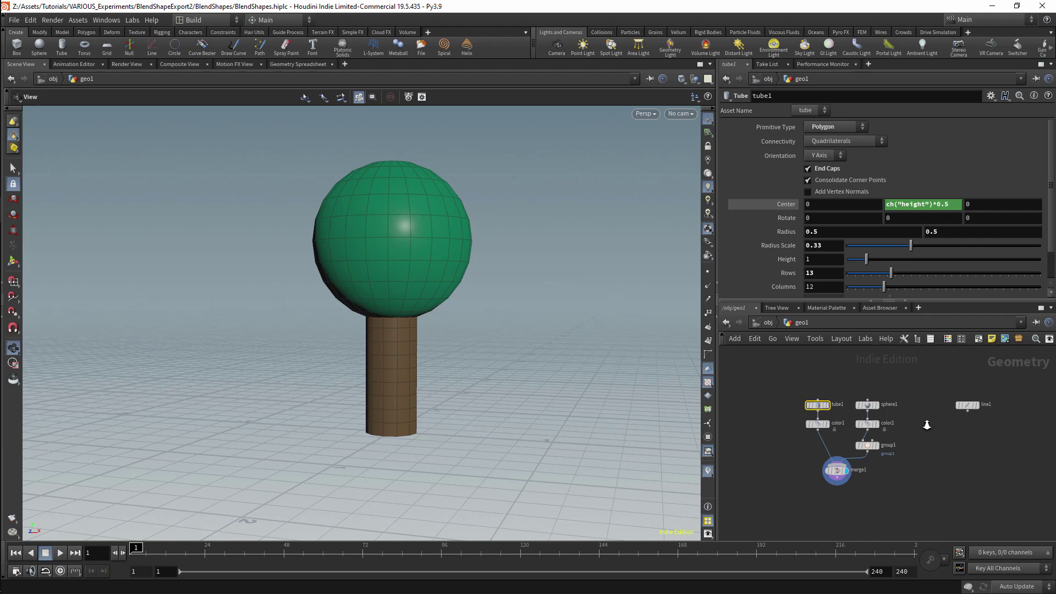
# - Set the group name to Sphere on the group node that follows the sphere's colour node
pyautogui.scroll(1, 880, 435)
pyautogui.click(878, 455)
pyautogui.click(846, 125)
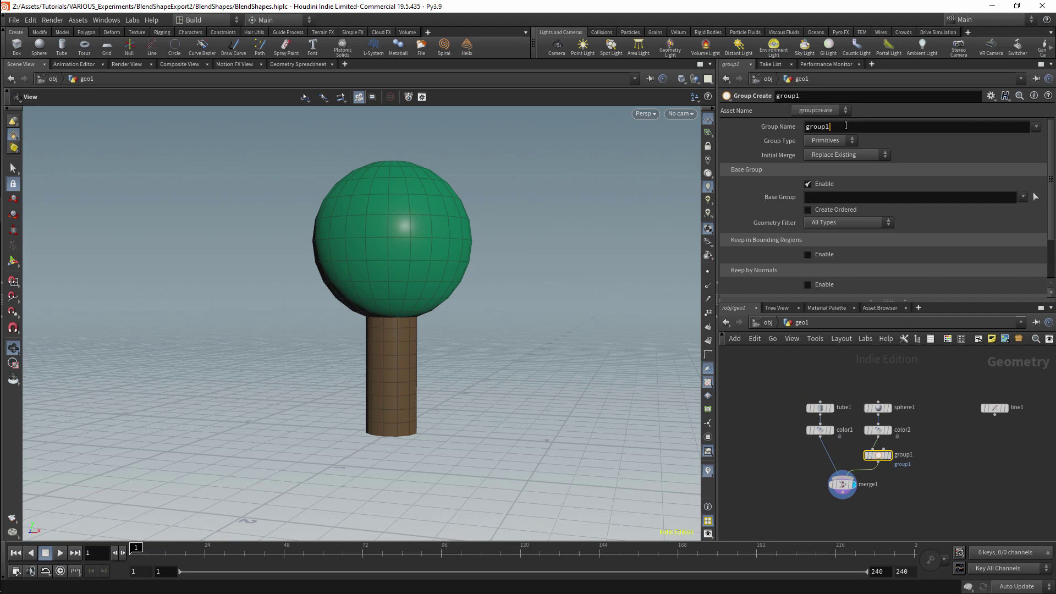
pyautogui.doubleClick(845, 125)
pyautogui.write('Sphere')
pyautogui.press('Return')
pyautogui.click(878, 429)
pyautogui.click(878, 407)
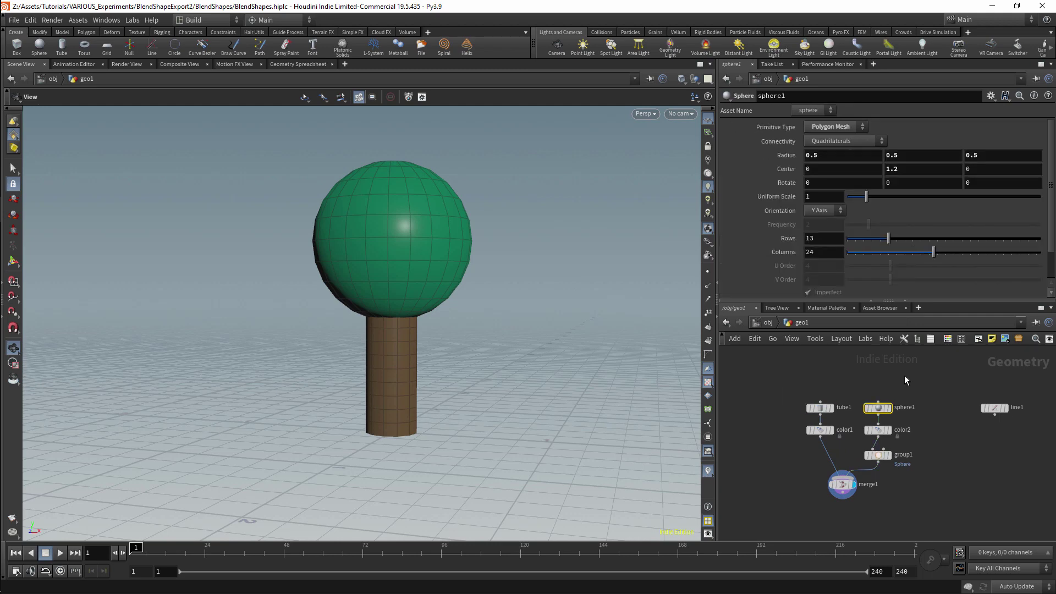
pyautogui.click(993, 407)
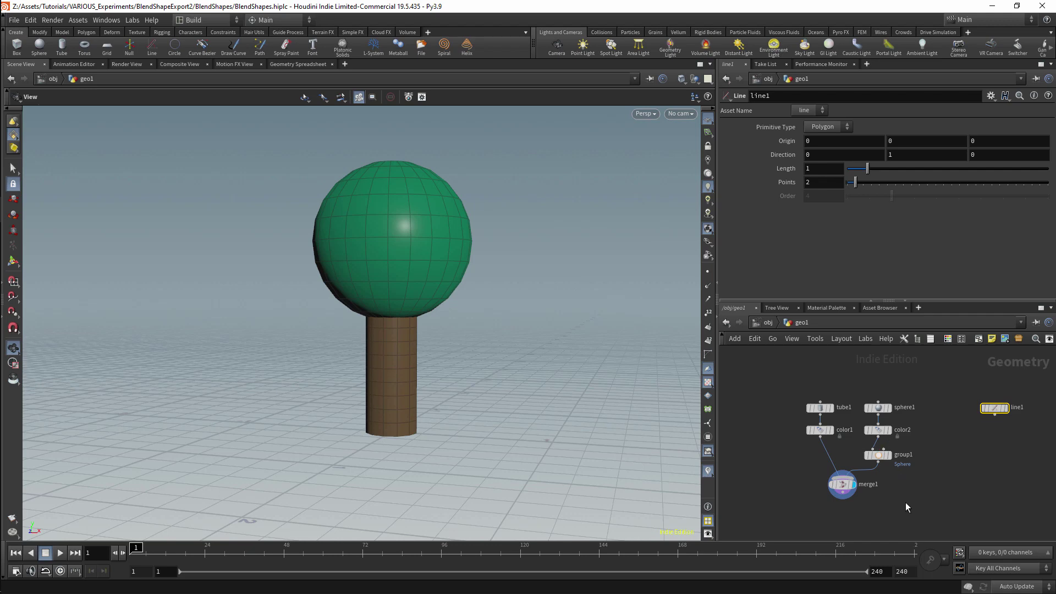
# - Add a Name node connected below merge1 and set its name value to BlendMesh
pyautogui.moveTo(903, 505); pyautogui.dragTo(898, 475, button='middle')
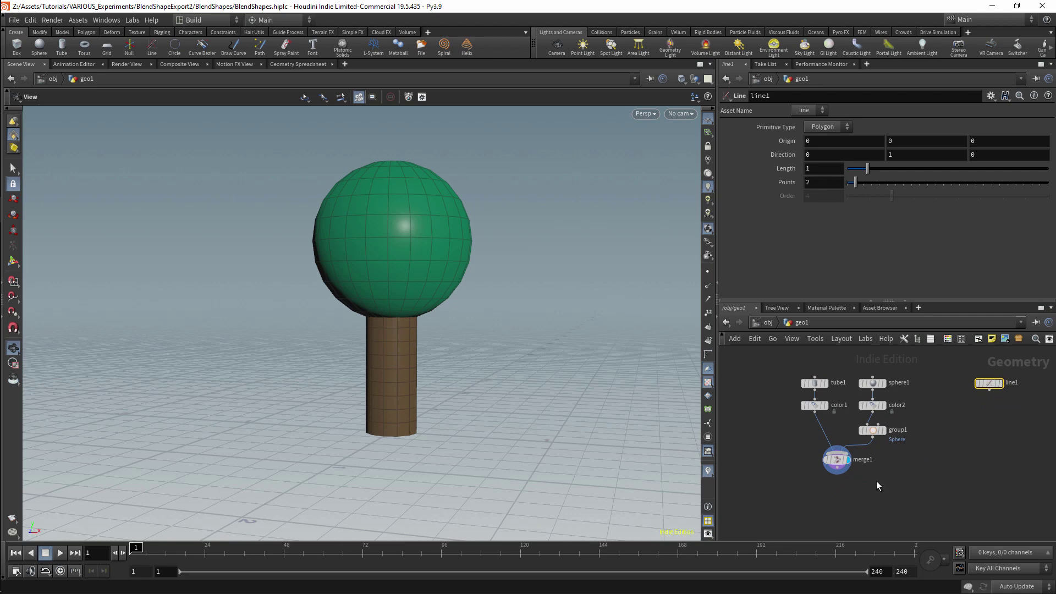
pyautogui.click(837, 468)
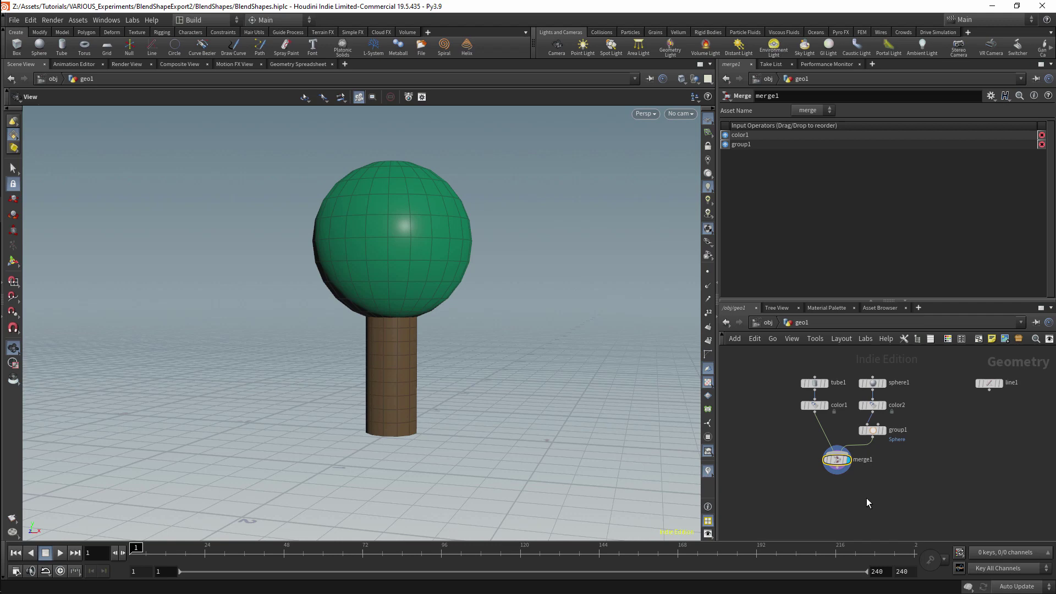
pyautogui.moveTo(832, 484)
pyautogui.press('Tab')
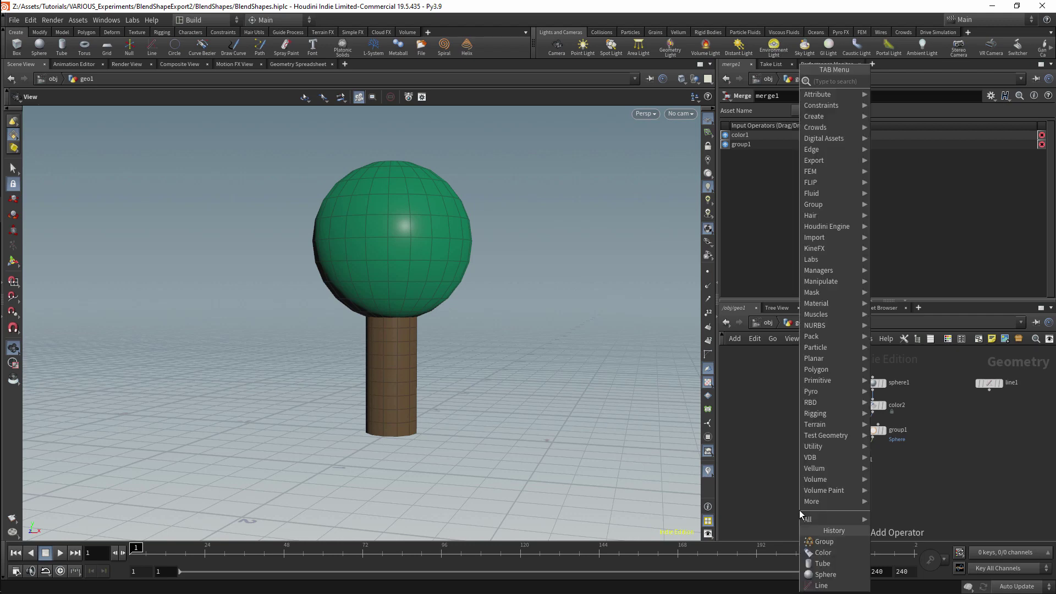
pyautogui.write('name')
pyautogui.press('Return')
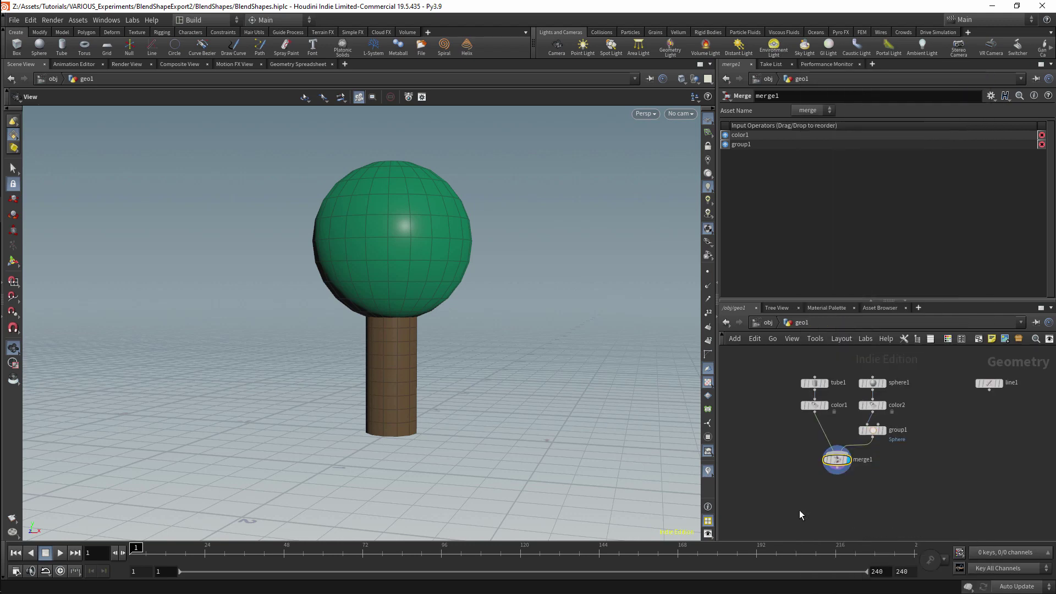
pyautogui.click(823, 498)
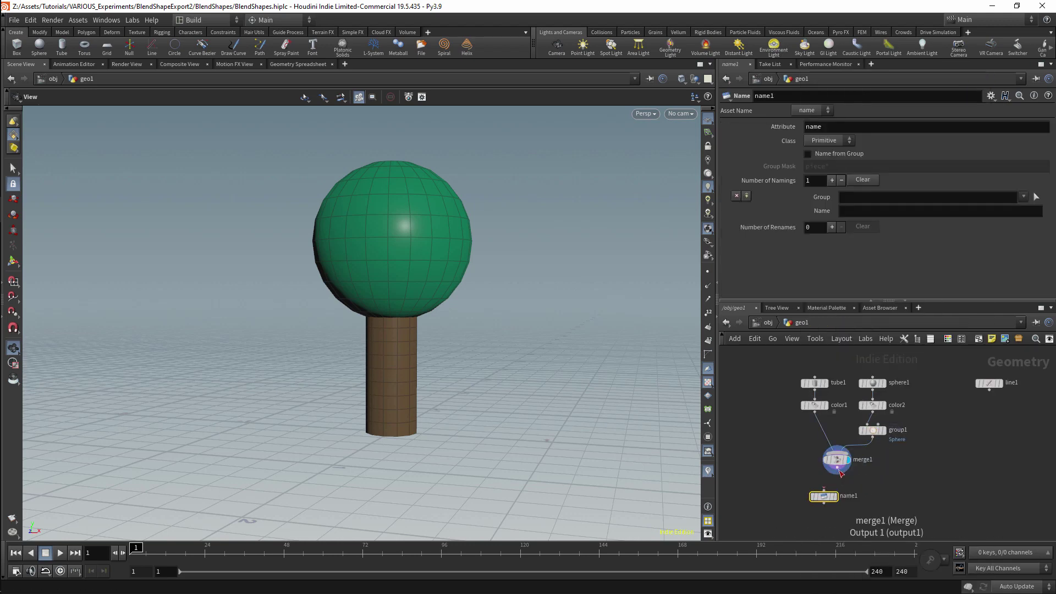
pyautogui.moveTo(824, 499); pyautogui.dragTo(838, 489)
pyautogui.click(859, 212)
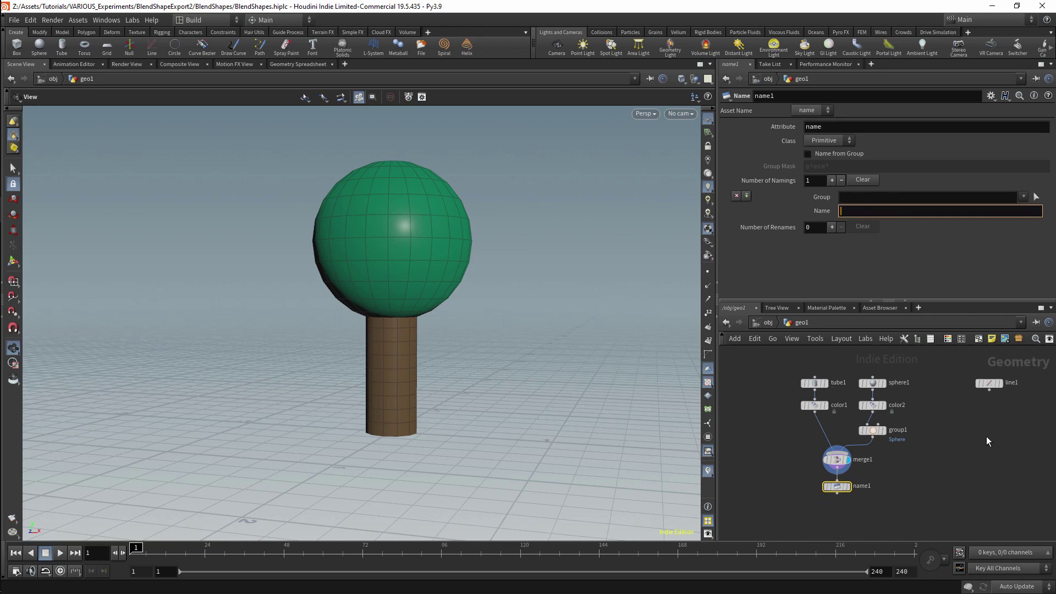
pyautogui.press('Return')
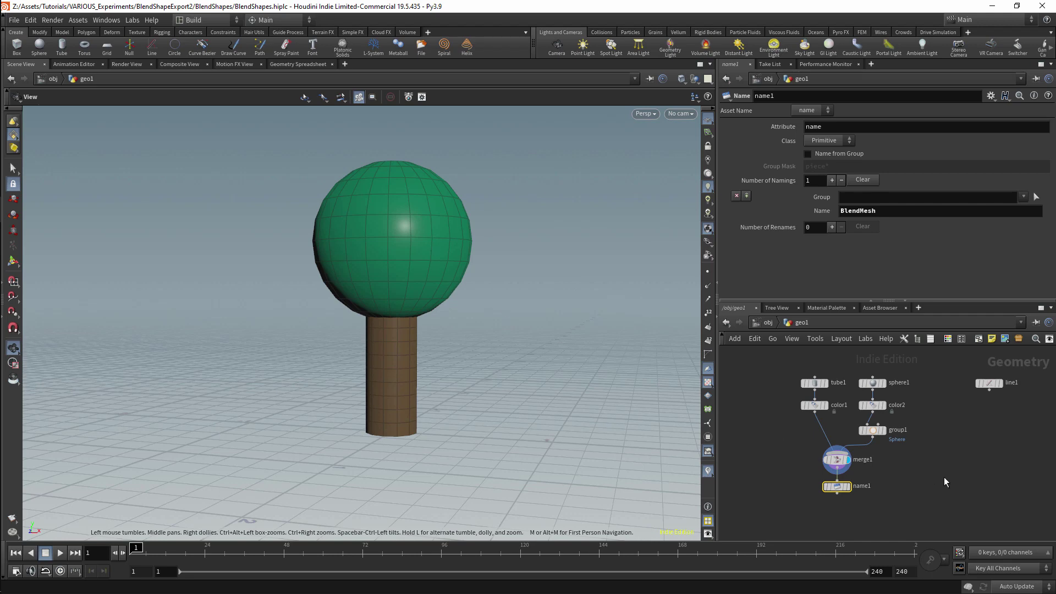
# - Add a Point Jitter node after the Name node and display its result in the viewport
pyautogui.moveTo(920, 482); pyautogui.dragTo(915, 476, button='middle')
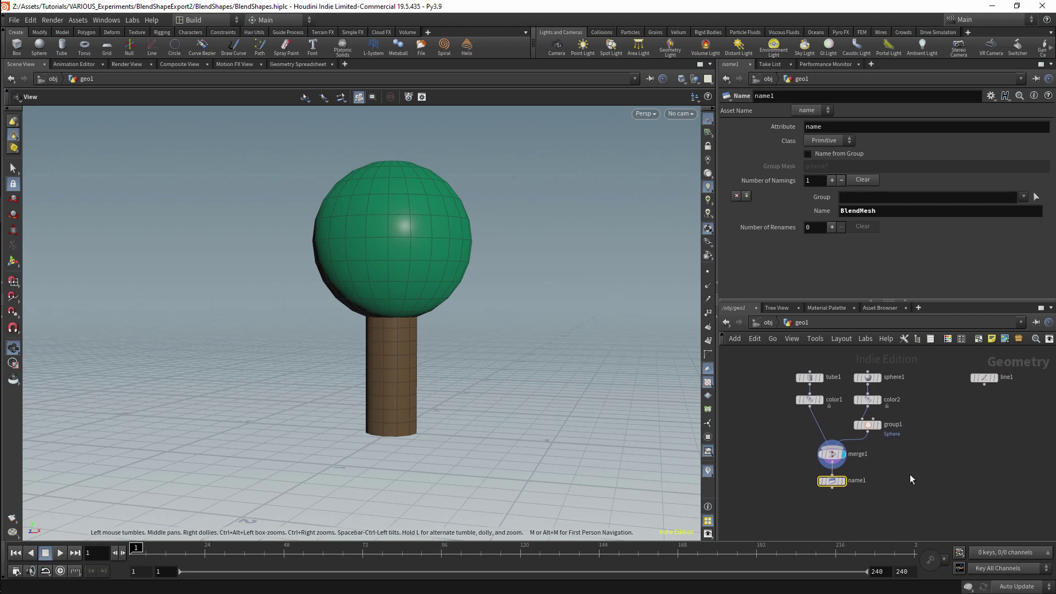
pyautogui.moveTo(860, 499); pyautogui.dragTo(864, 496, button='middle')
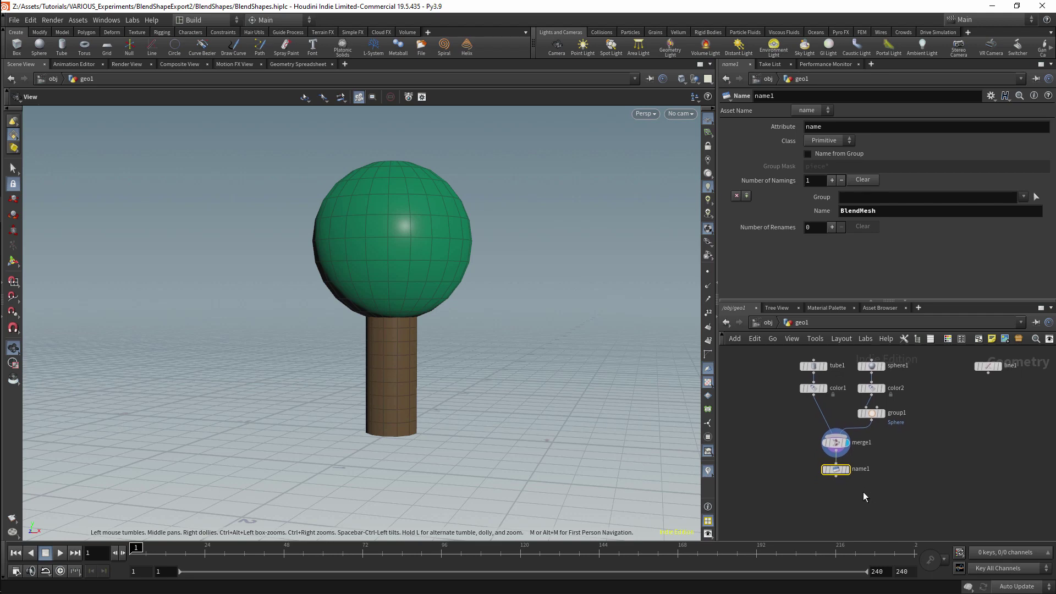
pyautogui.press('Tab')
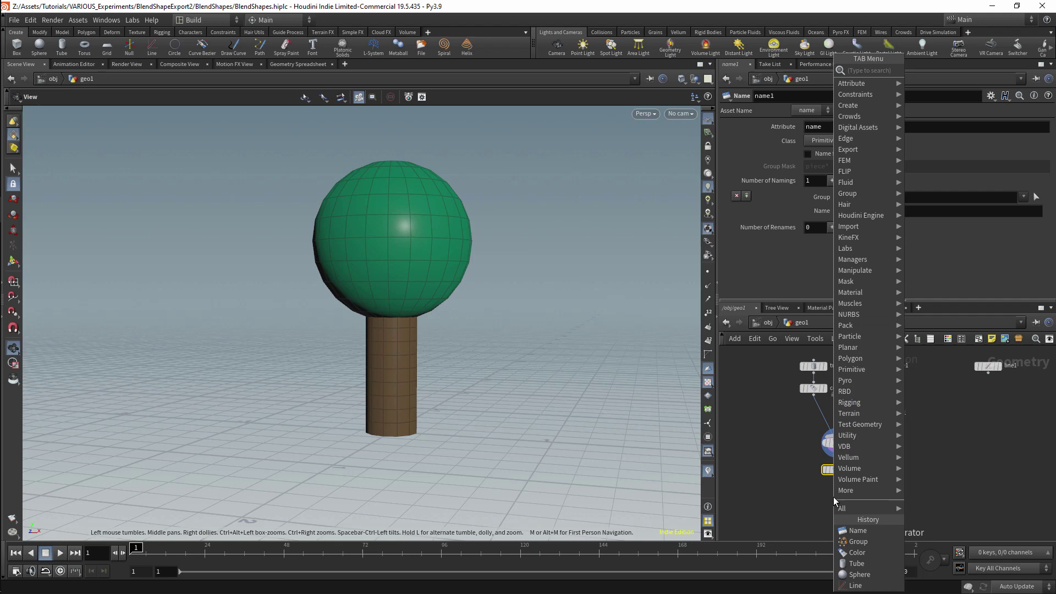
pyautogui.write('hitter')
pyautogui.press('BackSpace')
pyautogui.press('BackSpace')
pyautogui.press('BackSpace')
pyautogui.press('BackSpace')
pyautogui.press('BackSpace')
pyautogui.press('BackSpace')
pyautogui.write('jitter')
pyautogui.press('Return')
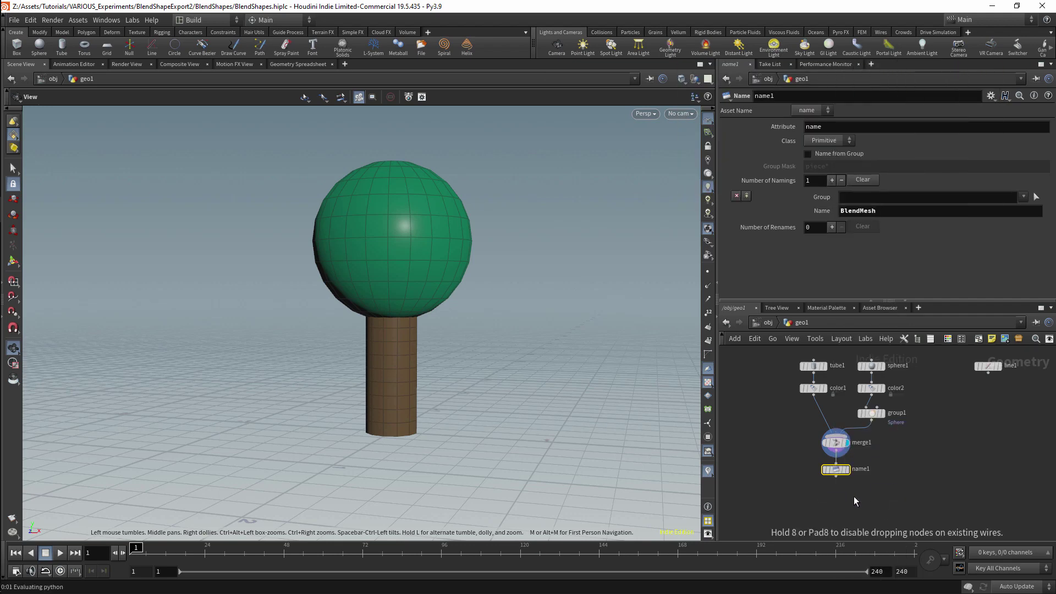
pyautogui.click(887, 505)
pyautogui.click(901, 506)
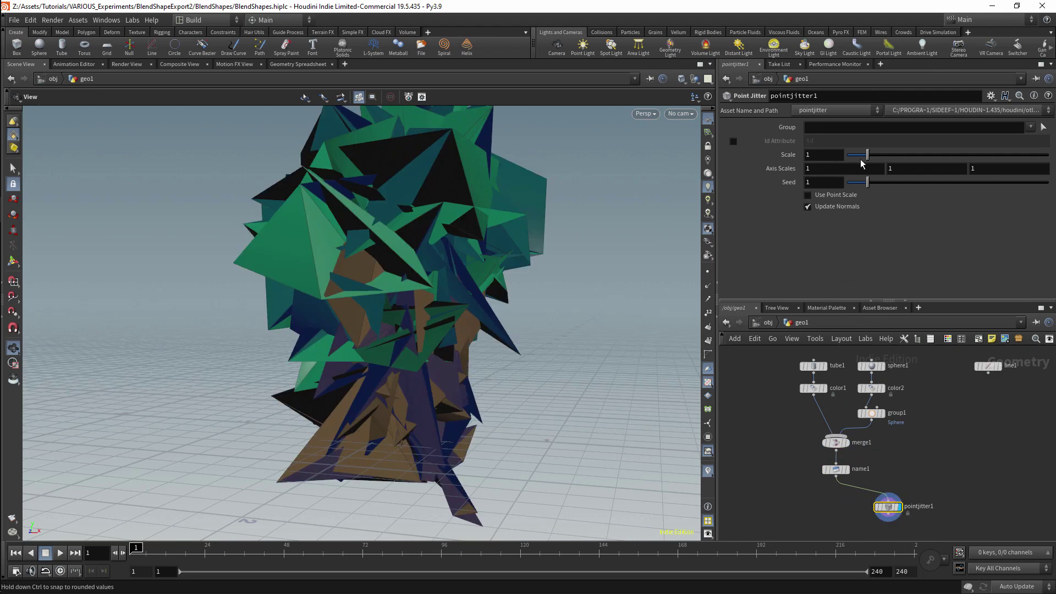
# - Restrict the Point Jitter to the Sphere group and change that group's type from Primitives to Points
pyautogui.click(1030, 127)
pyautogui.click(1012, 141)
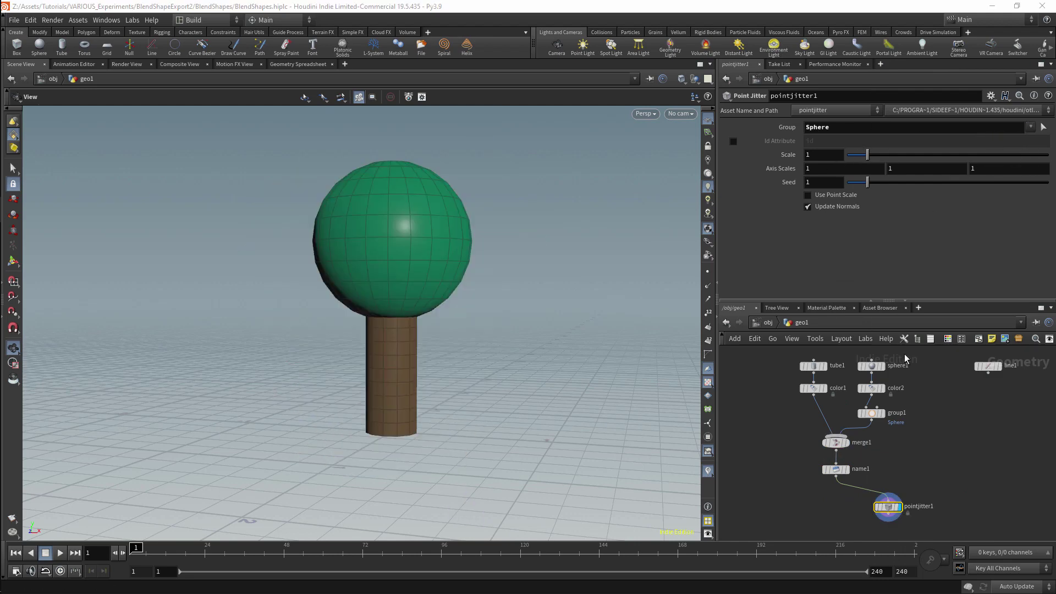
pyautogui.click(869, 413)
pyautogui.click(847, 146)
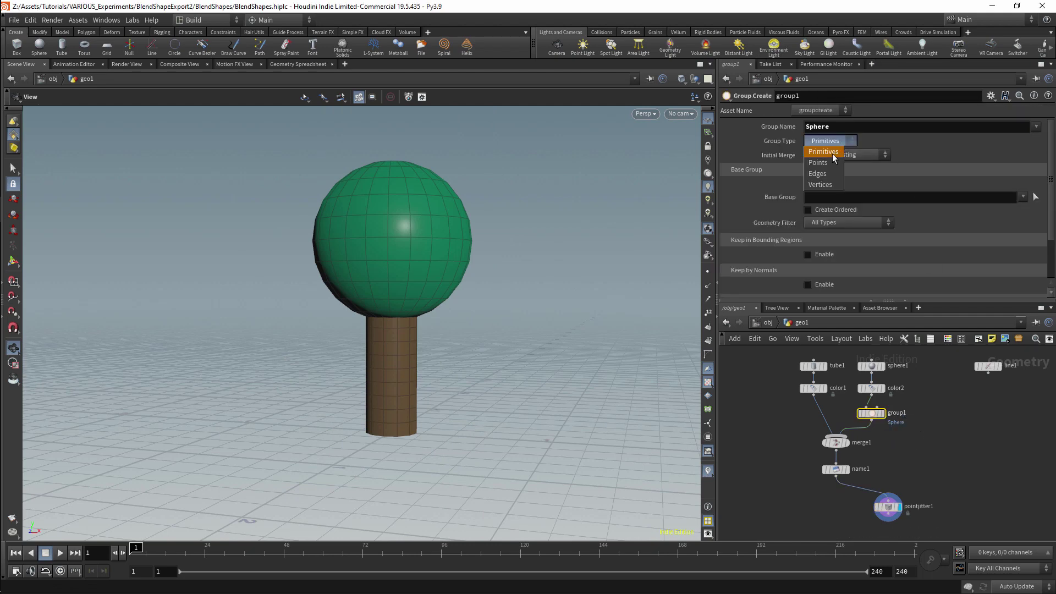
pyautogui.click(822, 172)
# - Set the Point Jitter's scale to 0.19 and duplicate the node beside it with scale 0.66 and seed 1.34
pyautogui.click(888, 506)
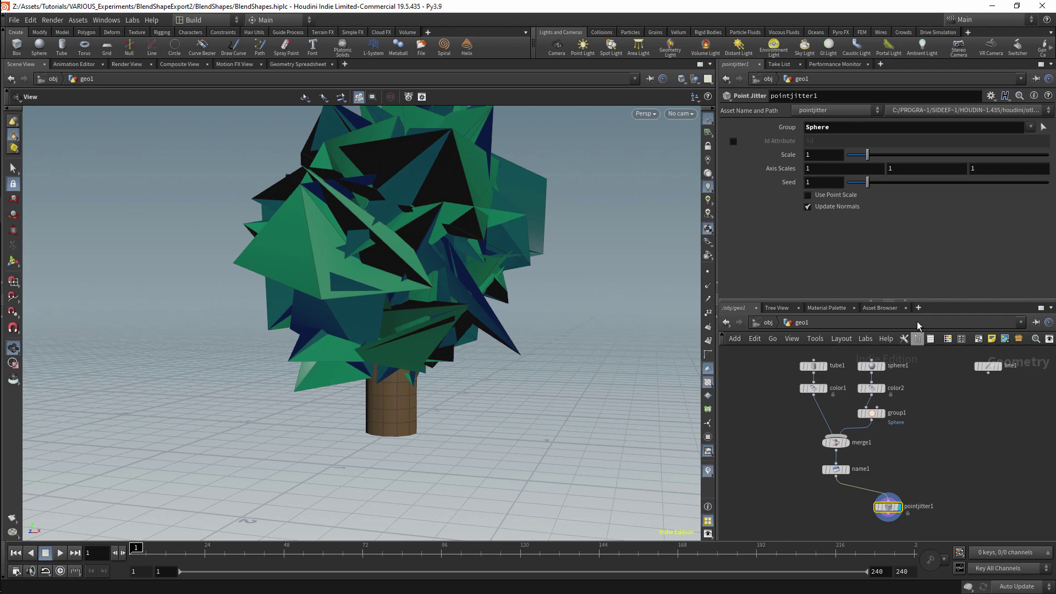
pyautogui.moveTo(863, 155); pyautogui.dragTo(851, 165)
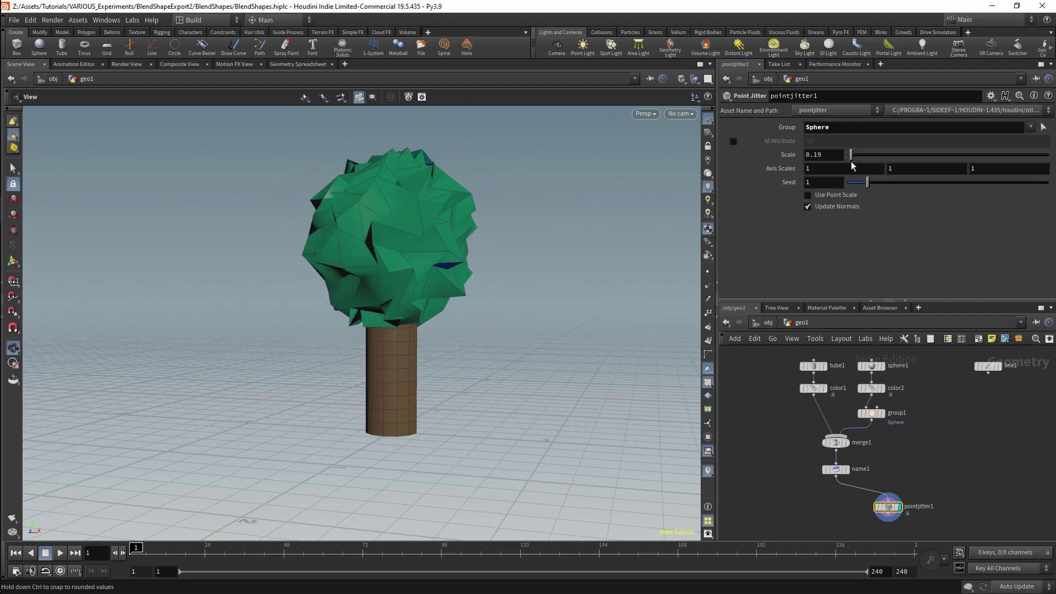
pyautogui.moveTo(896, 507); pyautogui.dragTo(931, 513)
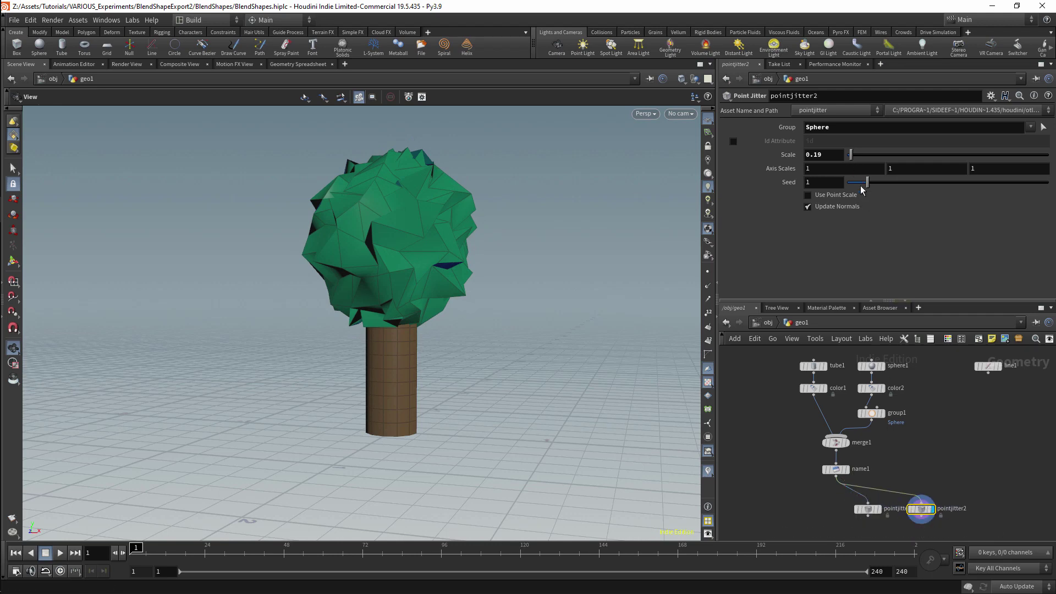
pyautogui.moveTo(866, 183); pyautogui.dragTo(861, 156)
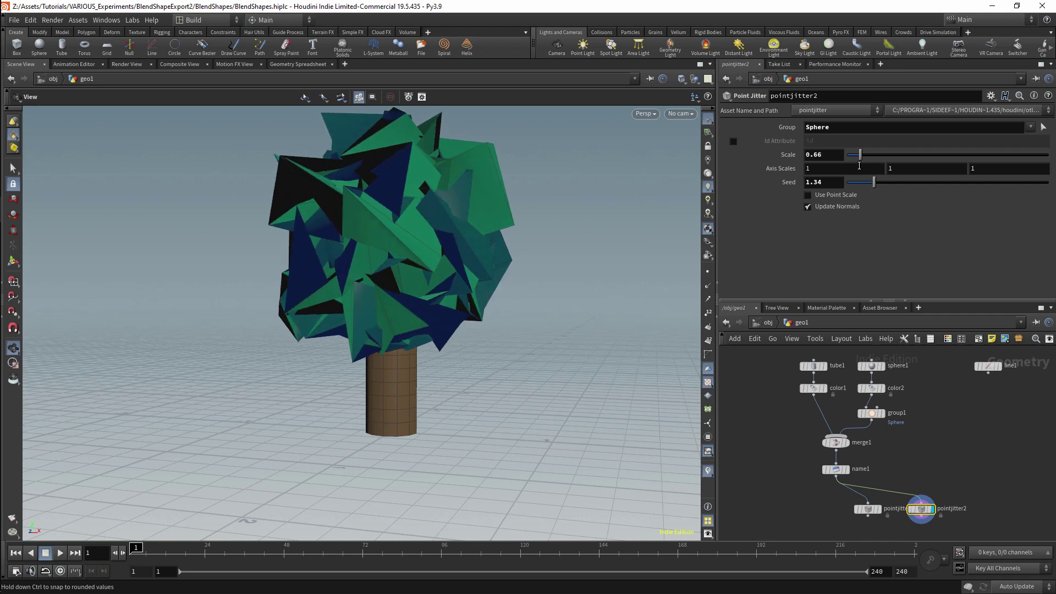
# - Add a Merge Packed node below the two Point Jitter nodes, connect both to it, and display its result
pyautogui.moveTo(966, 493); pyautogui.dragTo(869, 525)
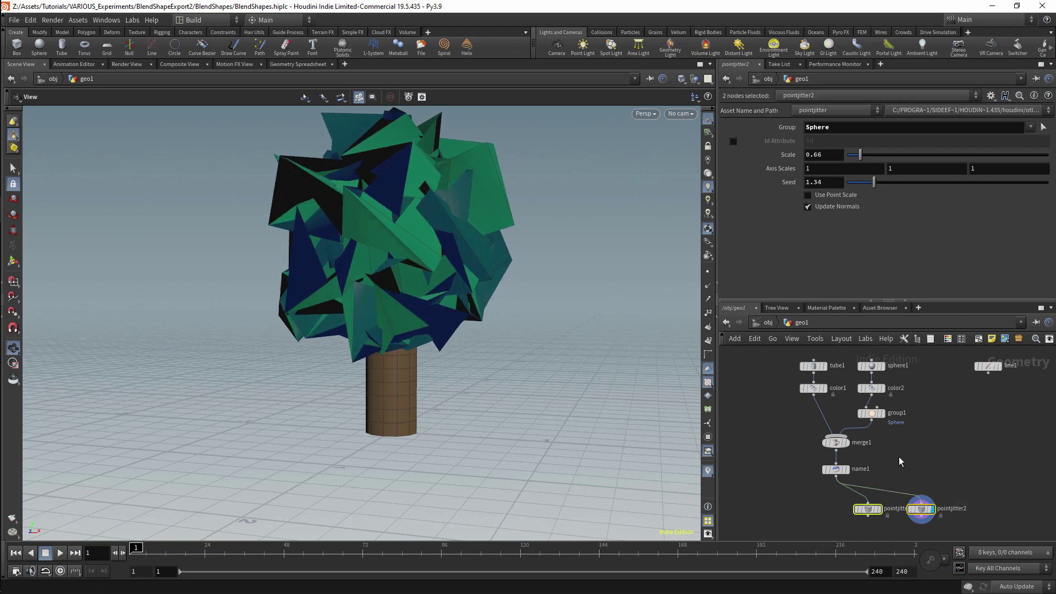
pyautogui.moveTo(939, 444); pyautogui.dragTo(931, 401, button='middle')
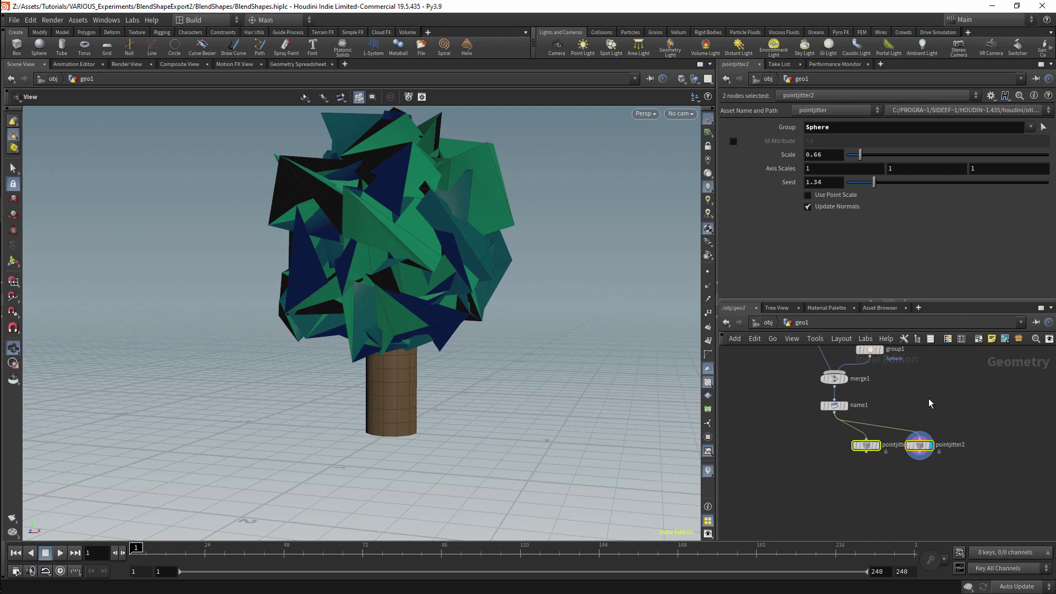
pyautogui.press('Tab')
pyautogui.write('mer')
pyautogui.press('Down')
pyautogui.press('Down')
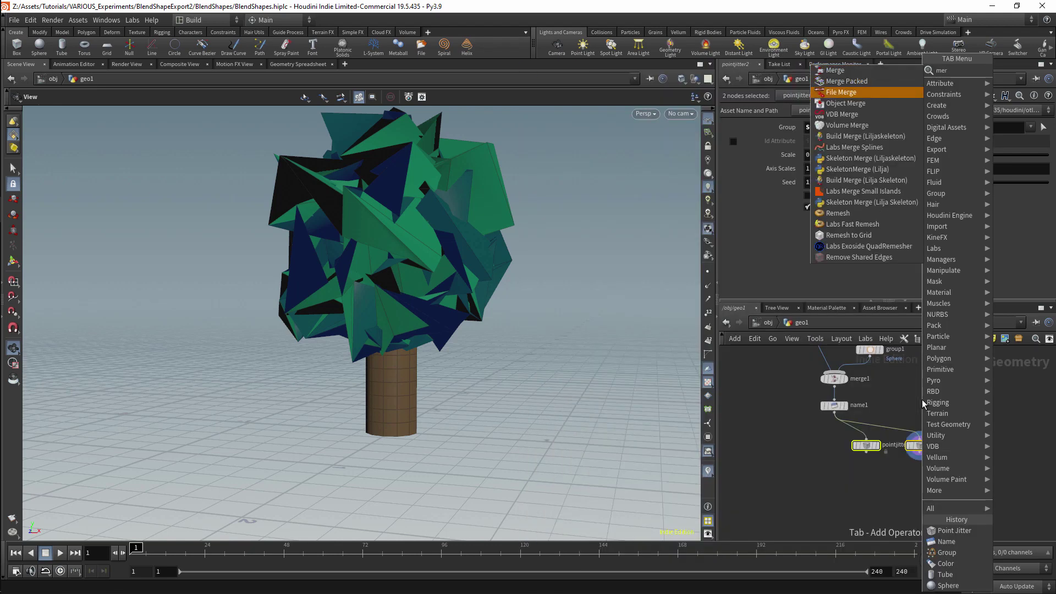
pyautogui.press('Up')
pyautogui.press('Return')
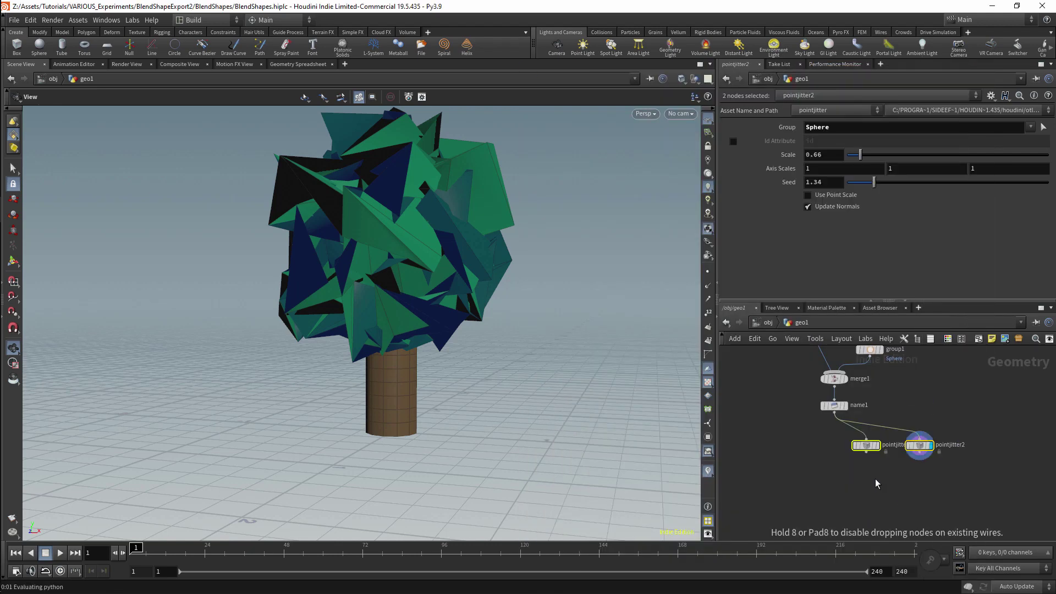
pyautogui.click(882, 509)
pyautogui.moveTo(867, 452); pyautogui.dragTo(881, 502)
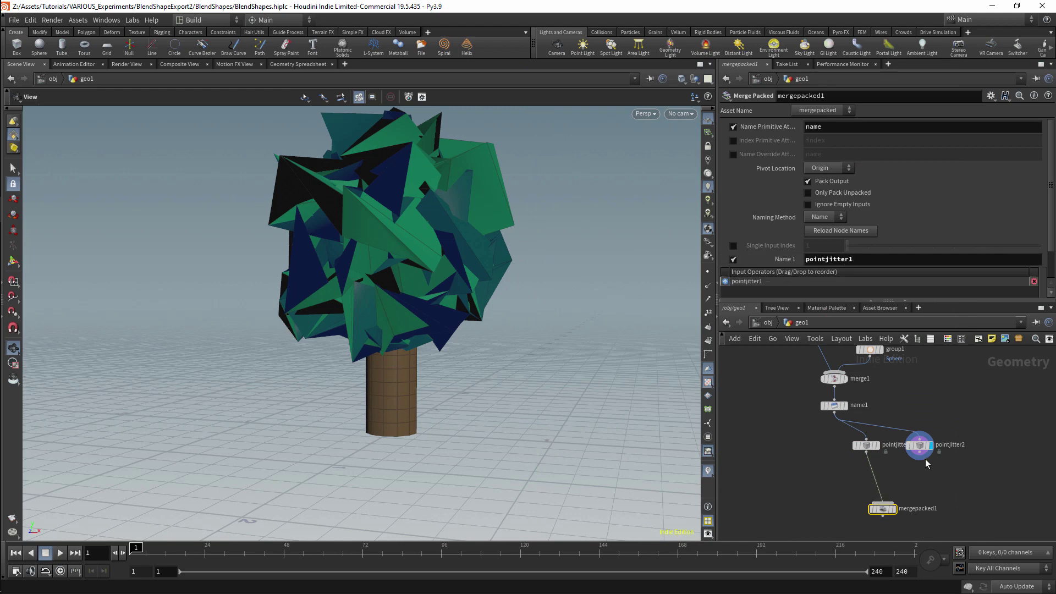
pyautogui.moveTo(920, 455); pyautogui.dragTo(883, 502)
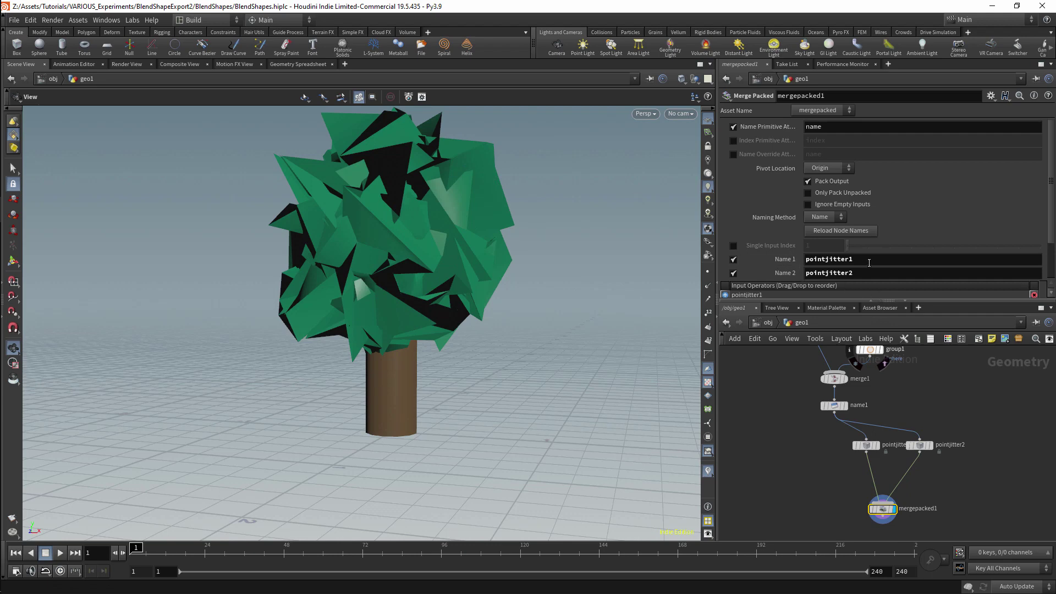
# - Name the two Merge Packed inputs Blend1 and Blend2, and space the Point Jitter nodes apart above it
pyautogui.doubleClick(858, 260)
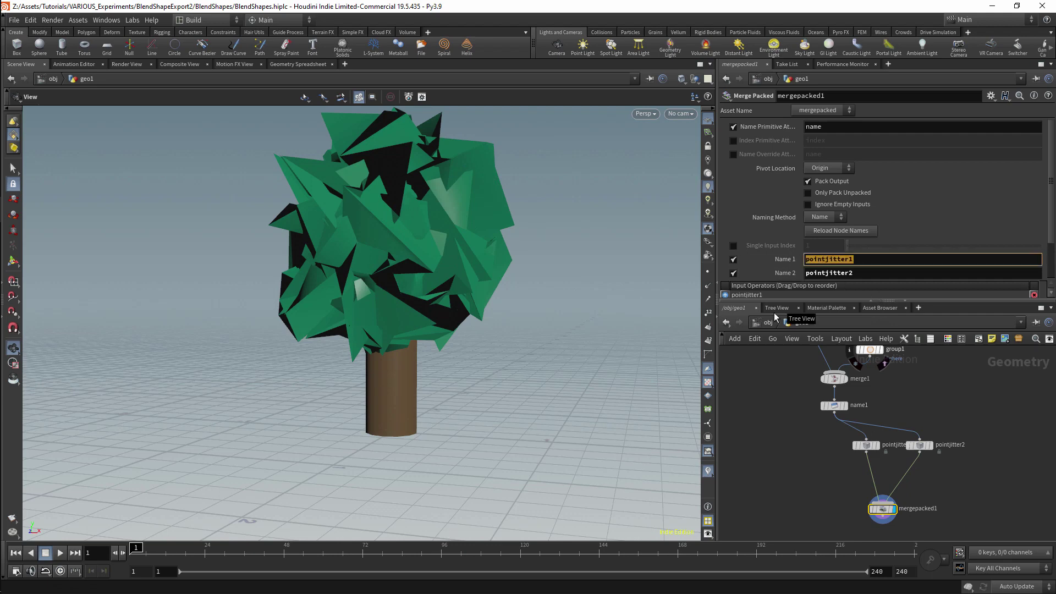
pyautogui.write('Blend1')
pyautogui.press('Tab')
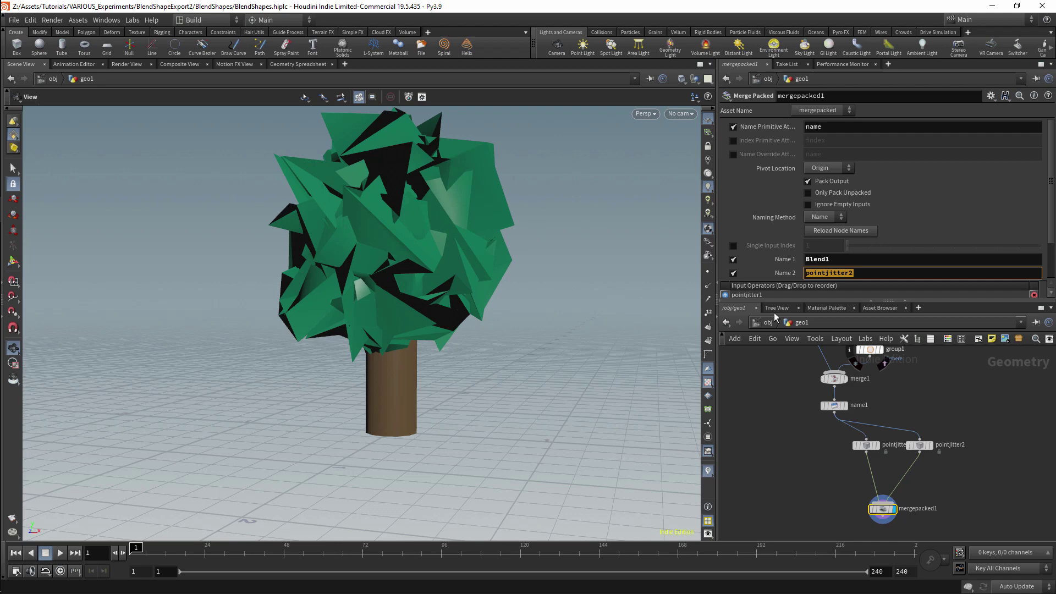
pyautogui.write('Blend2')
pyautogui.moveTo(869, 448); pyautogui.dragTo(934, 454)
pyautogui.moveTo(888, 511); pyautogui.dragTo(892, 510)
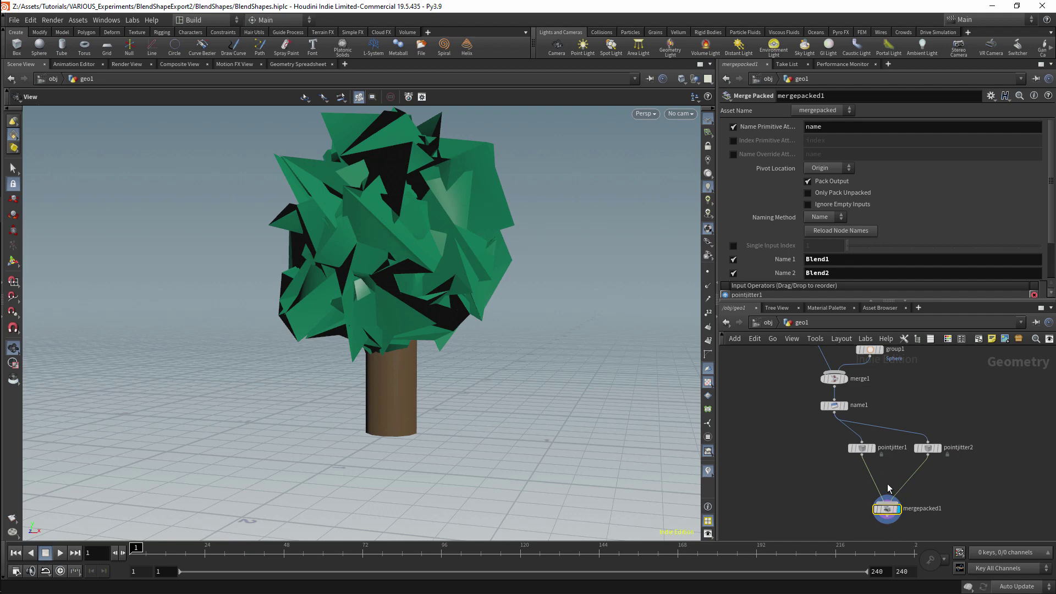
# - Add a Character Blend Shapes Add node, feed name1 and mergepacked1 into its first and second inputs, and display it
pyautogui.press('Tab')
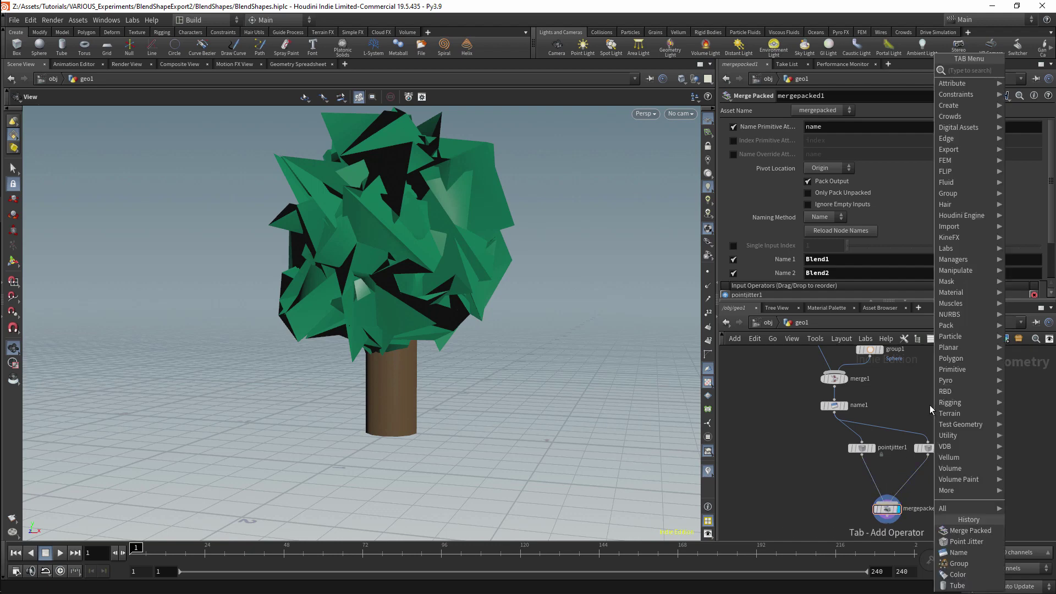
pyautogui.moveTo(954, 237)
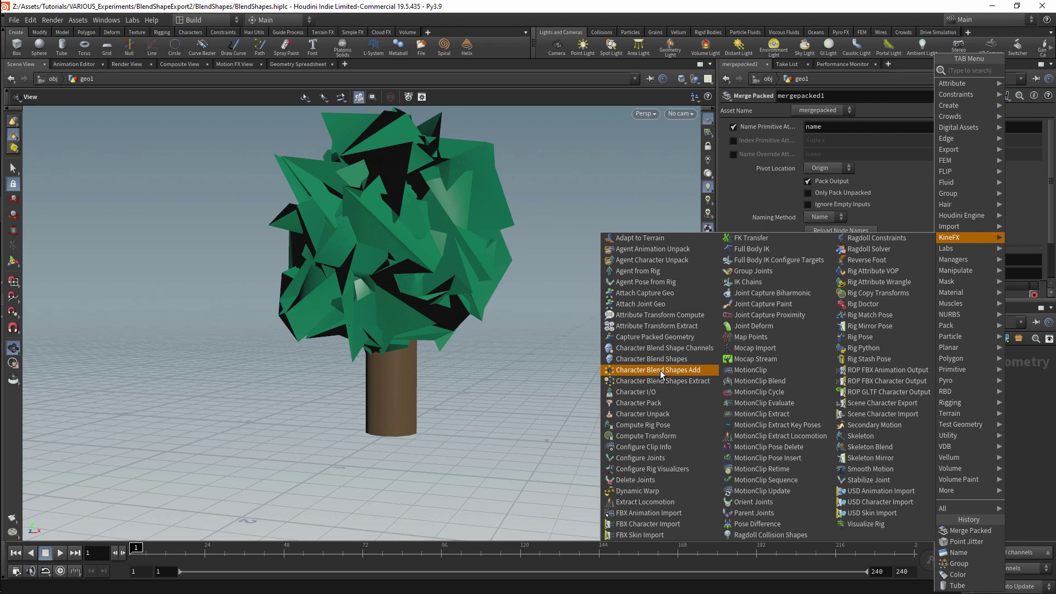
pyautogui.click(692, 374)
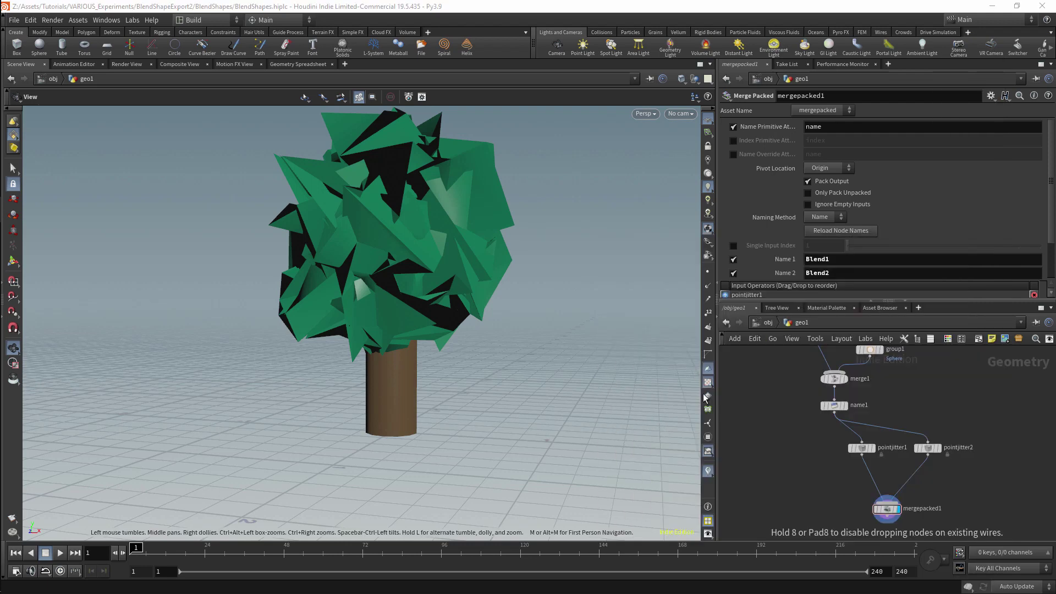
pyautogui.click(811, 499)
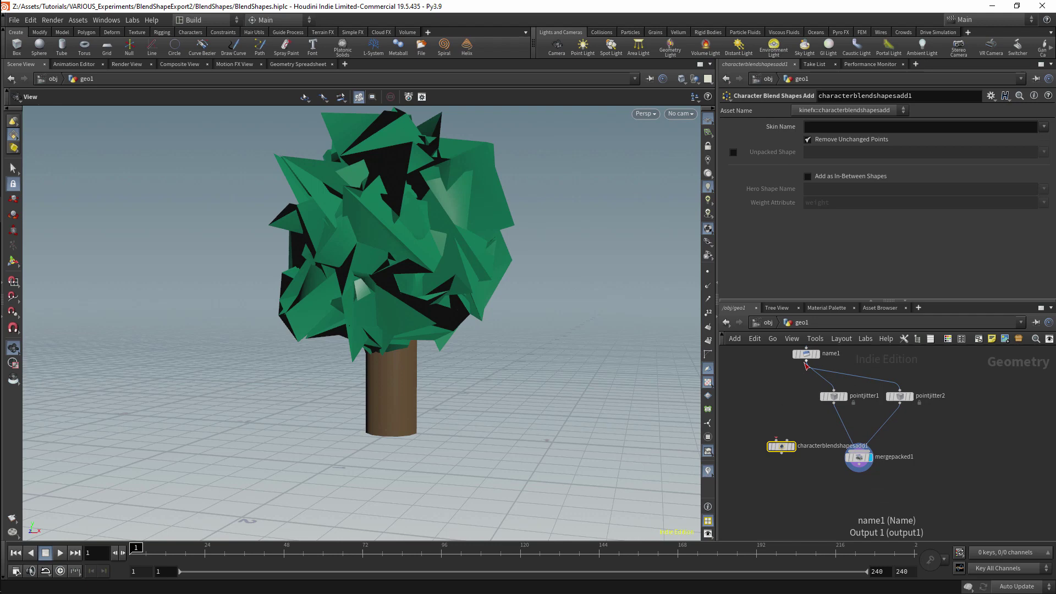
pyautogui.moveTo(806, 362); pyautogui.dragTo(815, 499)
pyautogui.click(859, 468)
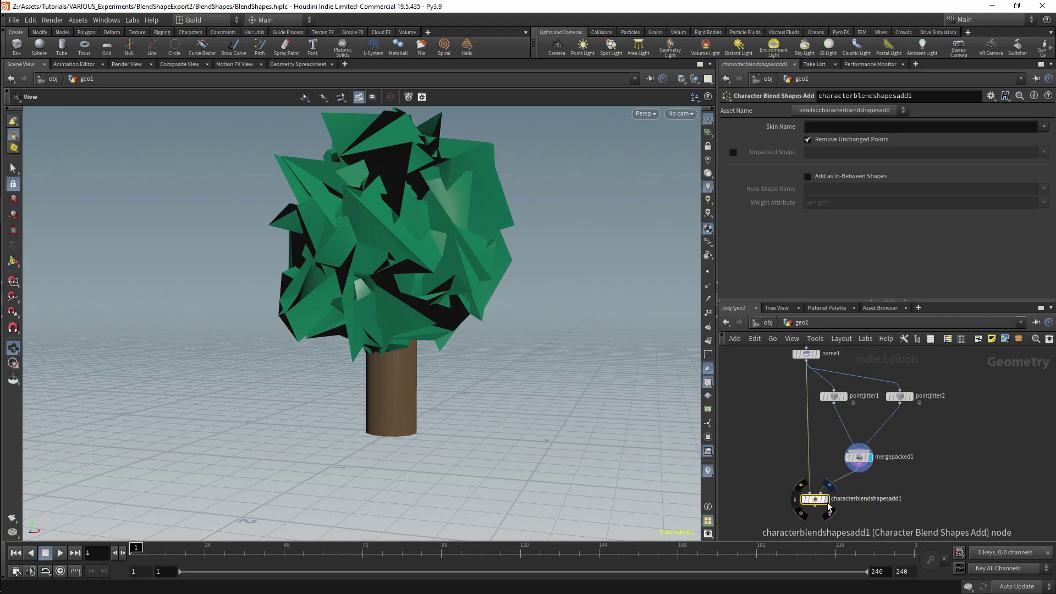
pyautogui.click(821, 494)
pyautogui.scroll(-5, 856, 487)
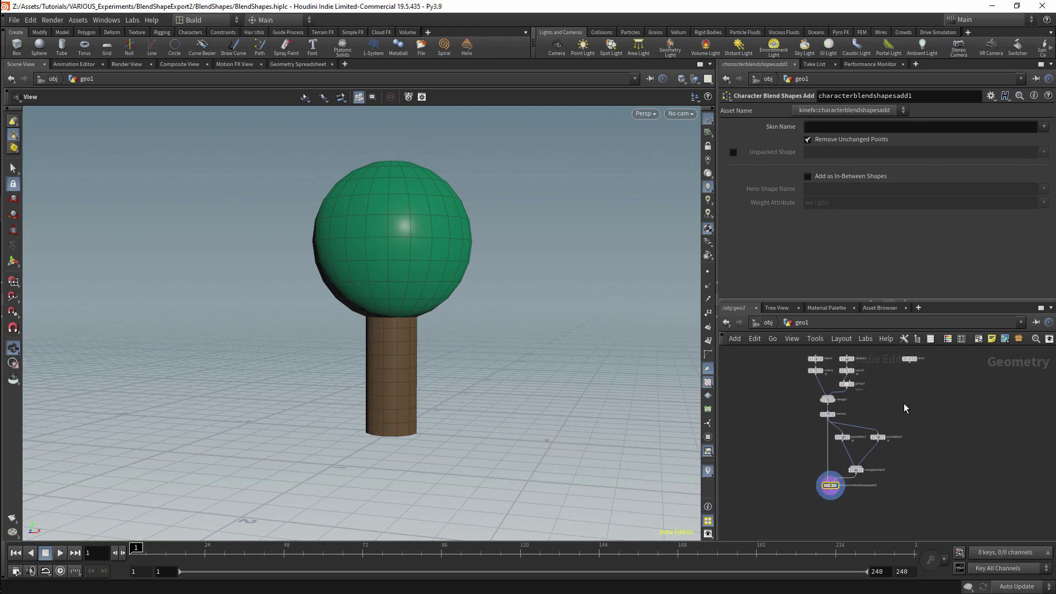
pyautogui.moveTo(883, 482); pyautogui.dragTo(882, 506, button='middle')
pyautogui.press('Tab')
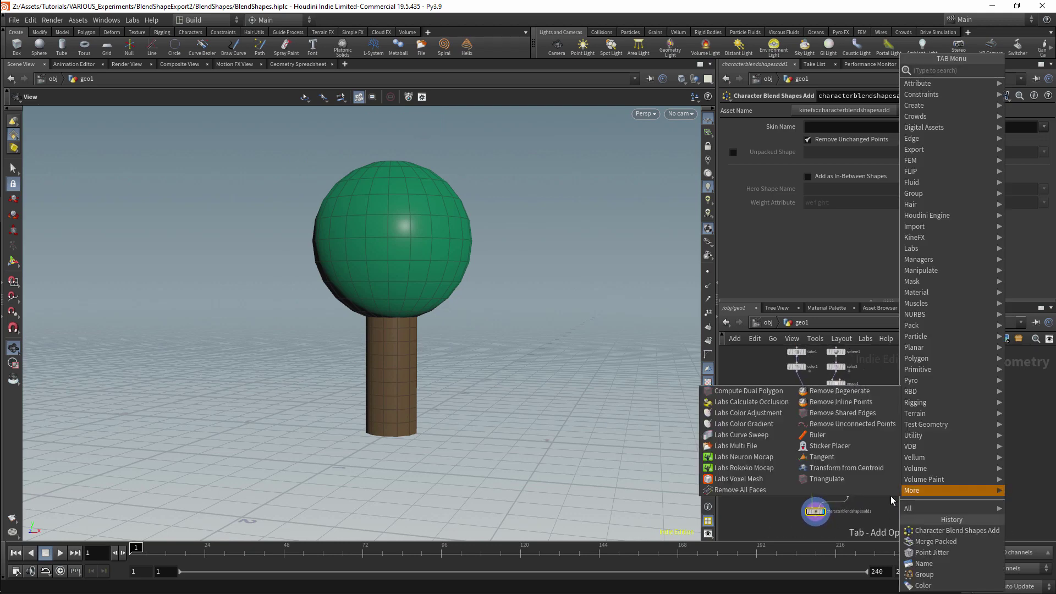
pyautogui.write('blen')
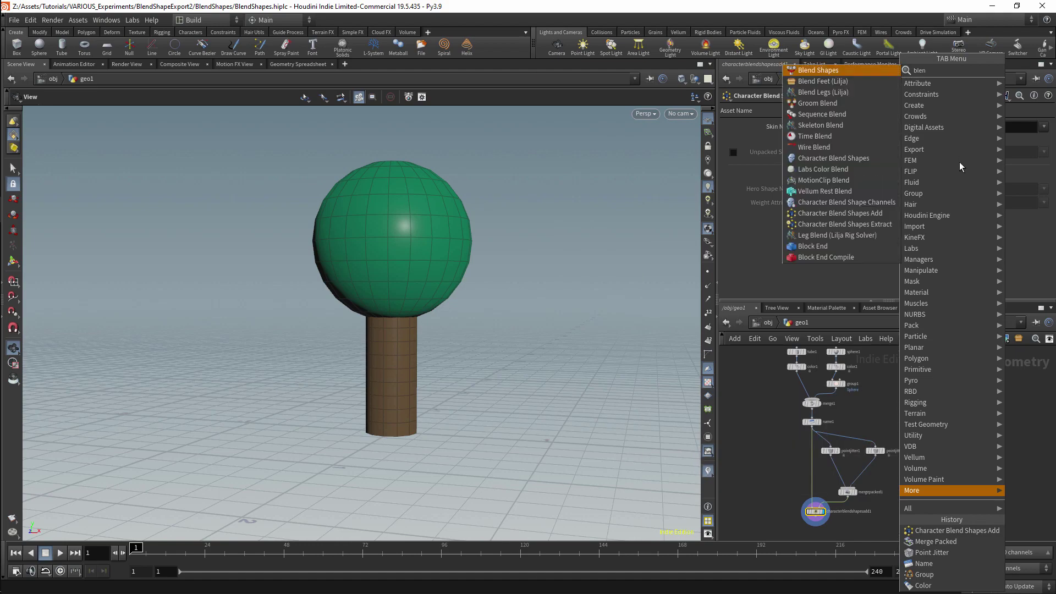
pyautogui.press('Escape')
# - Add a Character Blend Shapes node below characterblendshapesadd1 and connect that node's output to its first input
pyautogui.press('Tab')
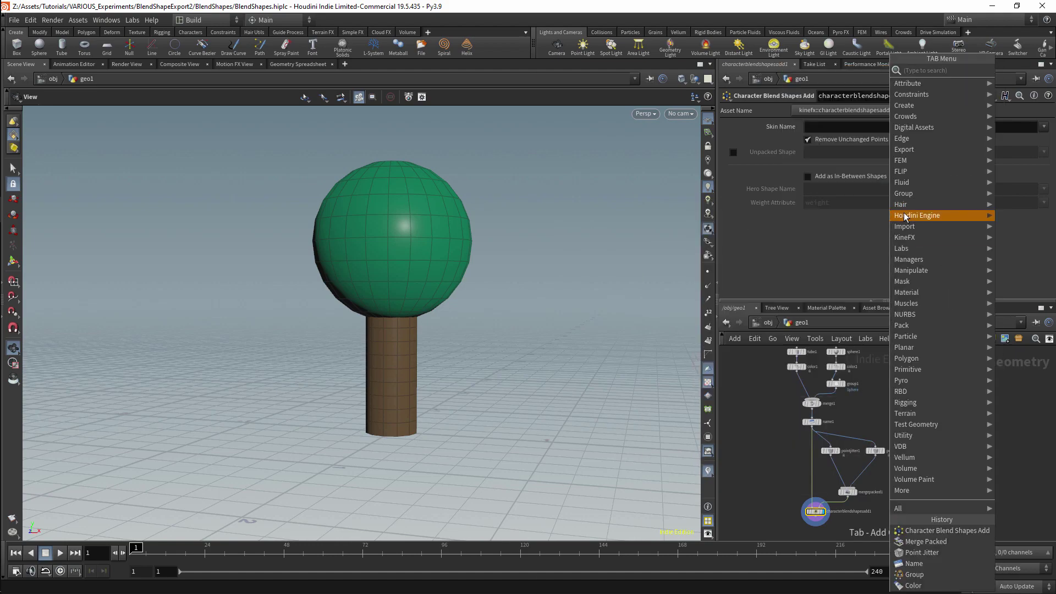
pyautogui.moveTo(902, 241)
pyautogui.click(611, 369)
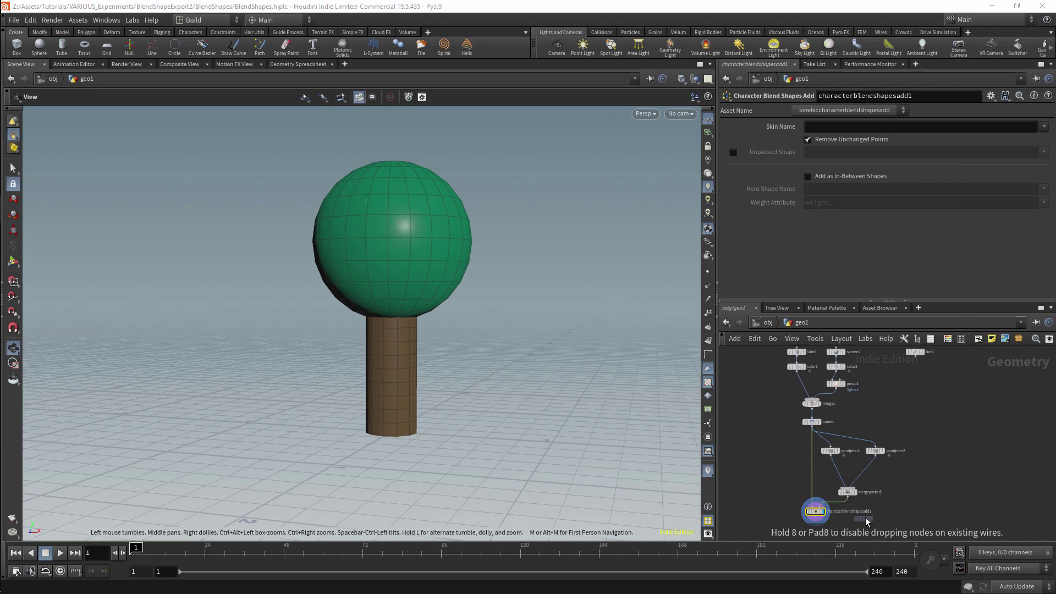
pyautogui.moveTo(902, 461); pyautogui.dragTo(907, 406, button='middle')
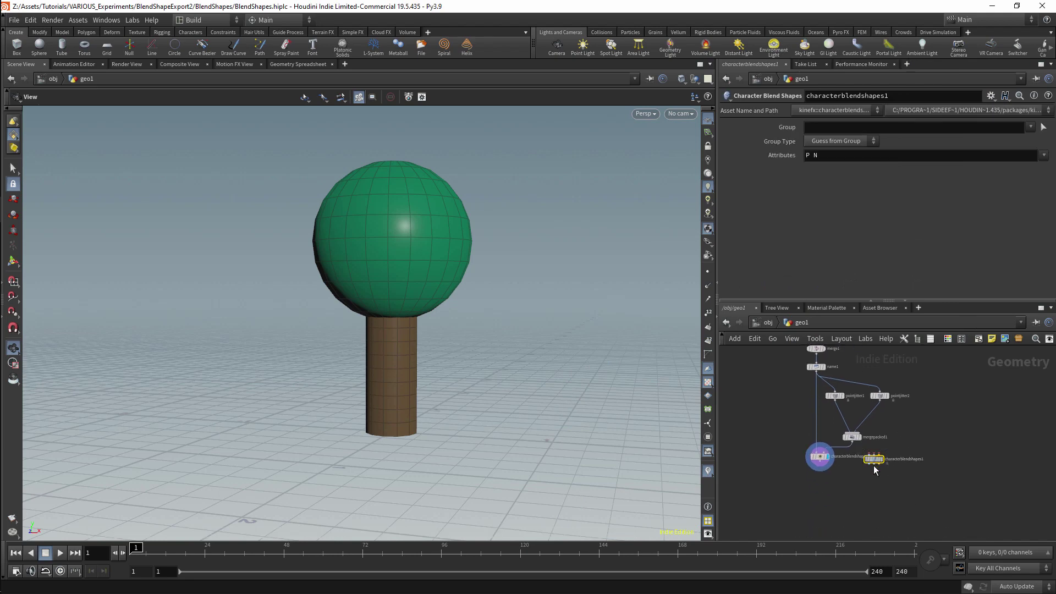
pyautogui.scroll(3, 878, 467)
pyautogui.moveTo(871, 460); pyautogui.dragTo(865, 507)
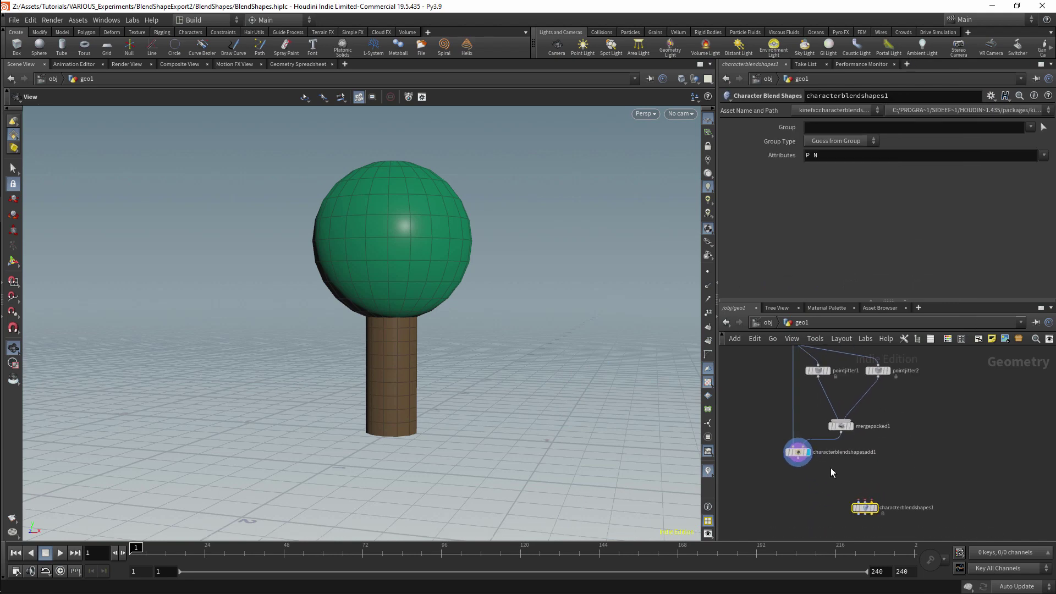
pyautogui.moveTo(798, 459); pyautogui.dragTo(858, 500)
# - Add a Bone Deform node fed by all three outputs of the Character Blend Shapes node and display it
pyautogui.moveTo(886, 506); pyautogui.dragTo(877, 450, button='middle')
pyautogui.press('Tab')
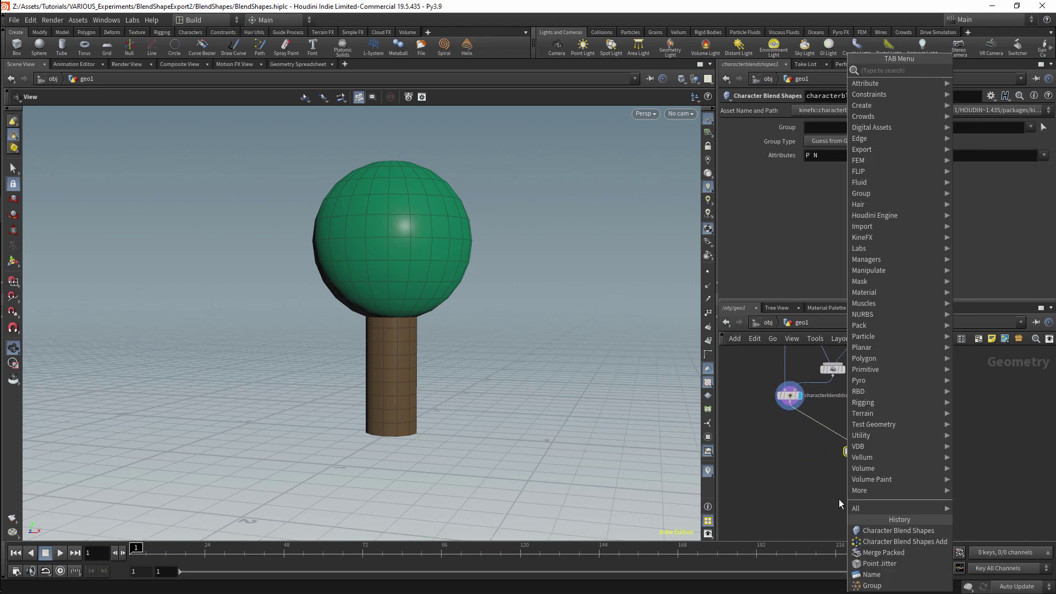
pyautogui.write('bone')
pyautogui.press('Down')
pyautogui.press('Return')
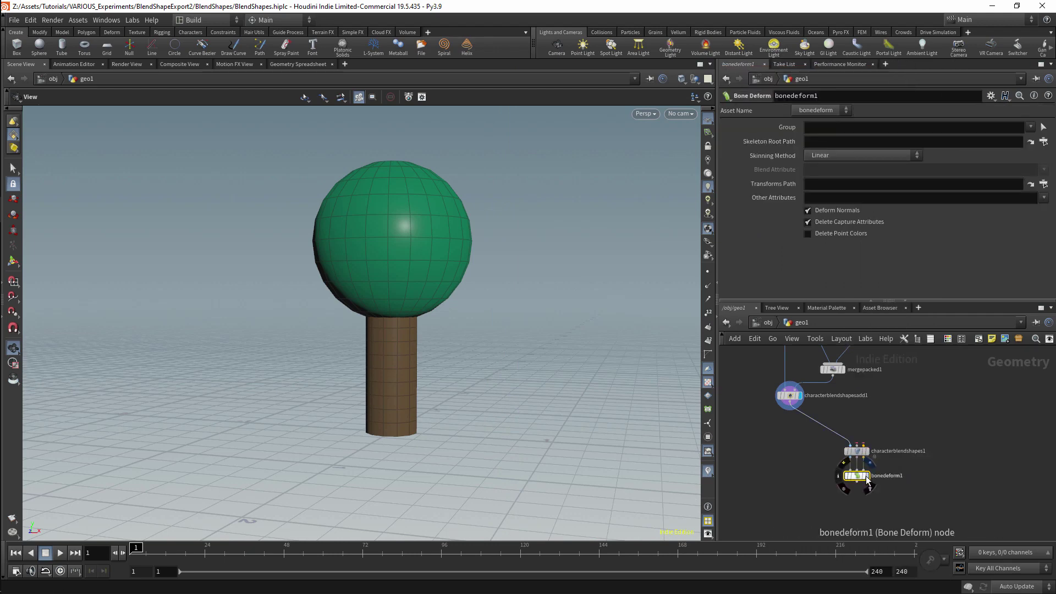
pyautogui.click(868, 476)
pyautogui.press('F2')
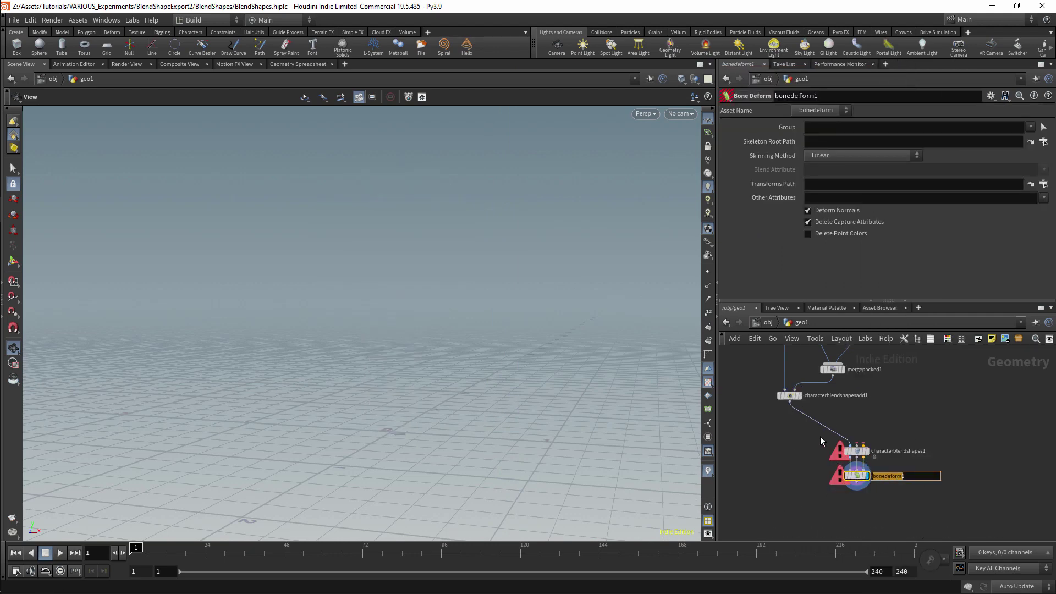
# - Connect the line1 node to both the second and third inputs of the Character Blend Shapes node
pyautogui.scroll(-4, 879, 440)
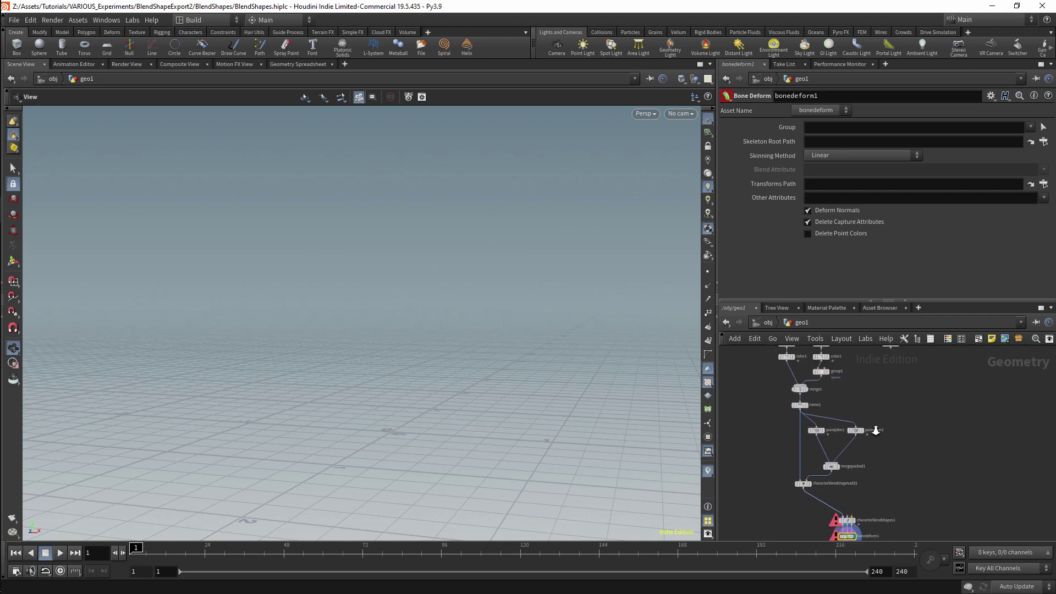
pyautogui.scroll(-1, 875, 430)
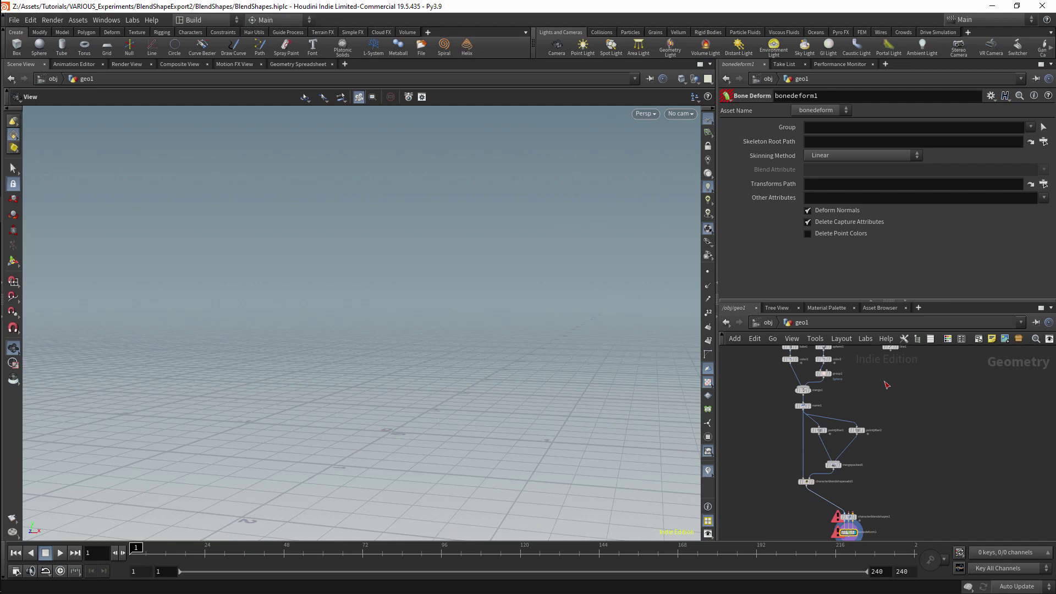
pyautogui.moveTo(891, 350); pyautogui.dragTo(849, 514)
pyautogui.moveTo(891, 350); pyautogui.dragTo(853, 514)
# - Insert a Rig Doctor node below line1 on one of the wires running to the Character Blend Shapes node
pyautogui.moveTo(900, 472); pyautogui.dragTo(882, 510, button='middle')
pyautogui.scroll(3, 885, 424)
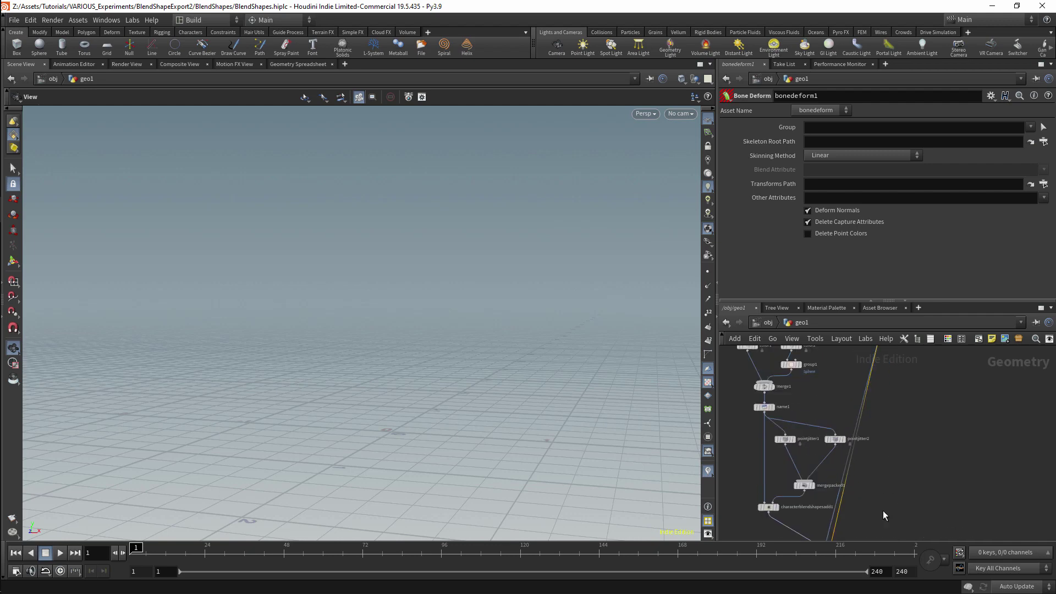
pyautogui.scroll(-3, 883, 465)
pyautogui.moveTo(884, 470); pyautogui.dragTo(882, 524, button='middle')
pyautogui.moveTo(892, 441); pyautogui.dragTo(898, 410, button='middle')
pyautogui.scroll(6, 894, 418)
pyautogui.press('Tab')
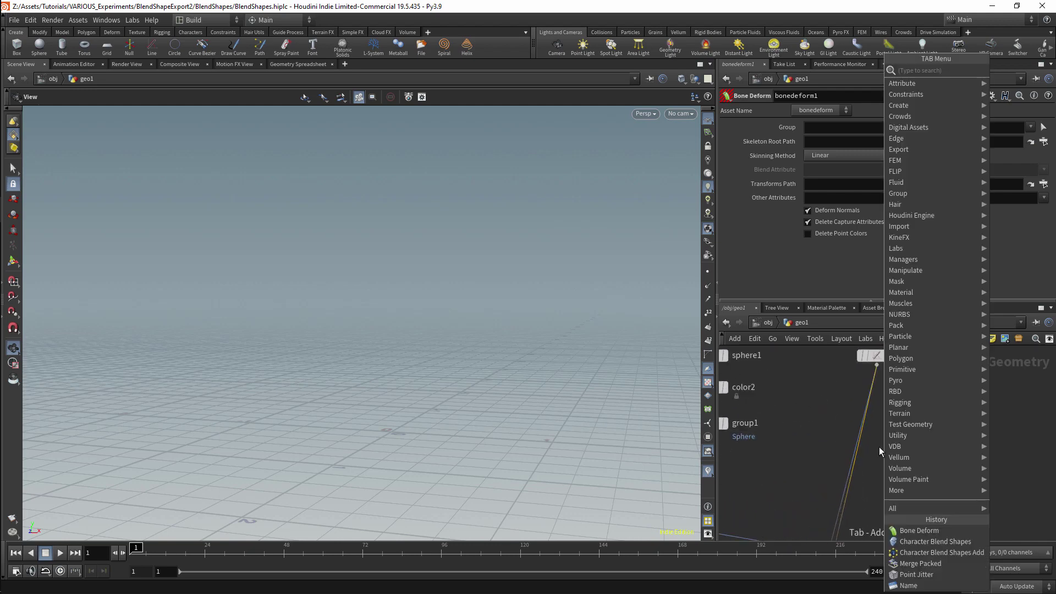
pyautogui.write('rig')
pyautogui.press('Return')
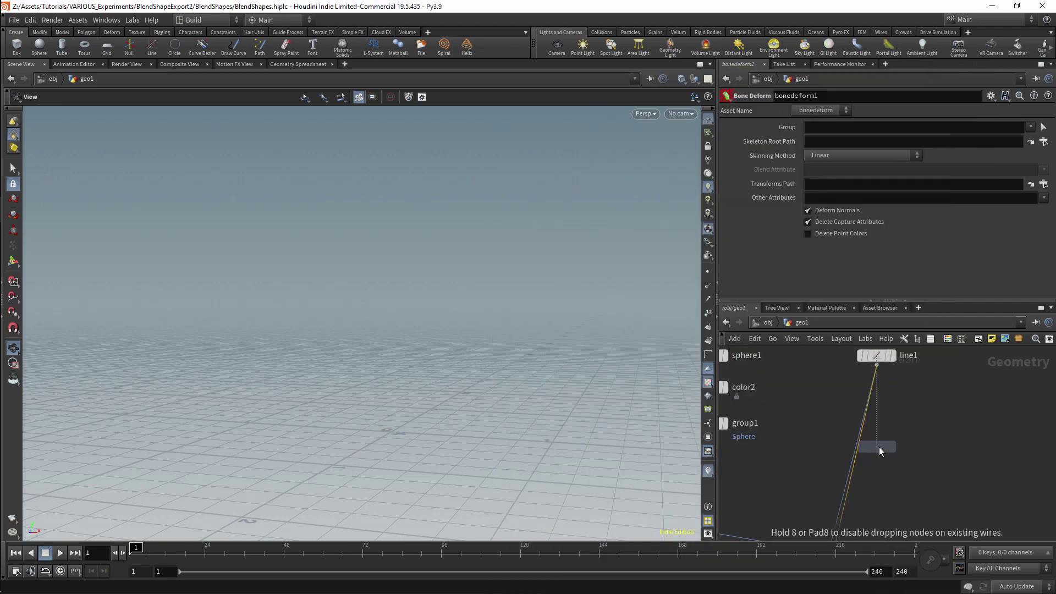
pyautogui.click(859, 444)
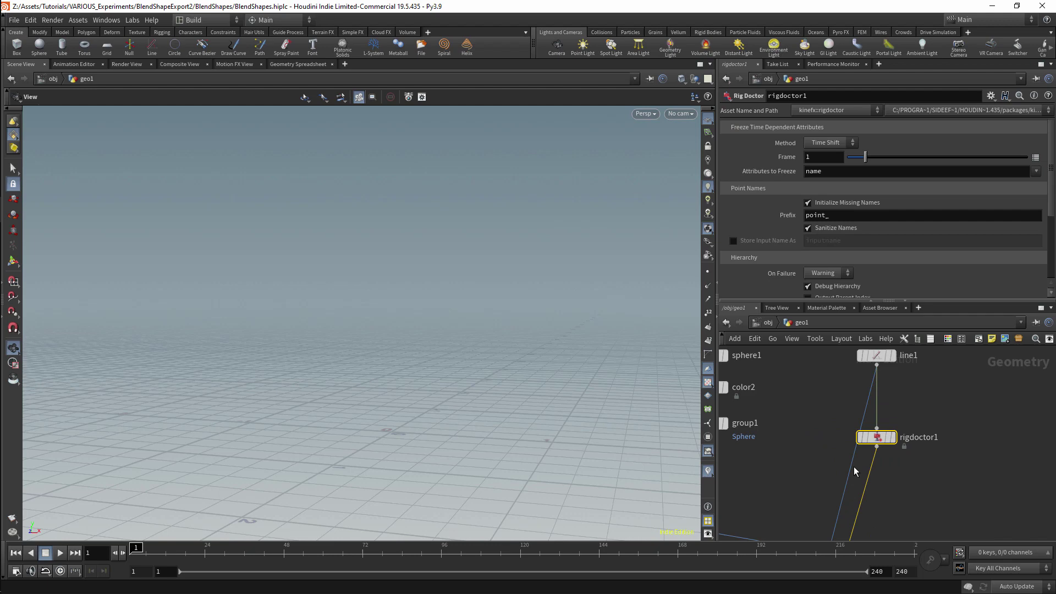
# - Route the remaining line1 wire through the Rig Doctor as well and enable its Initialize Transforms option
pyautogui.moveTo(852, 466); pyautogui.dragTo(882, 434)
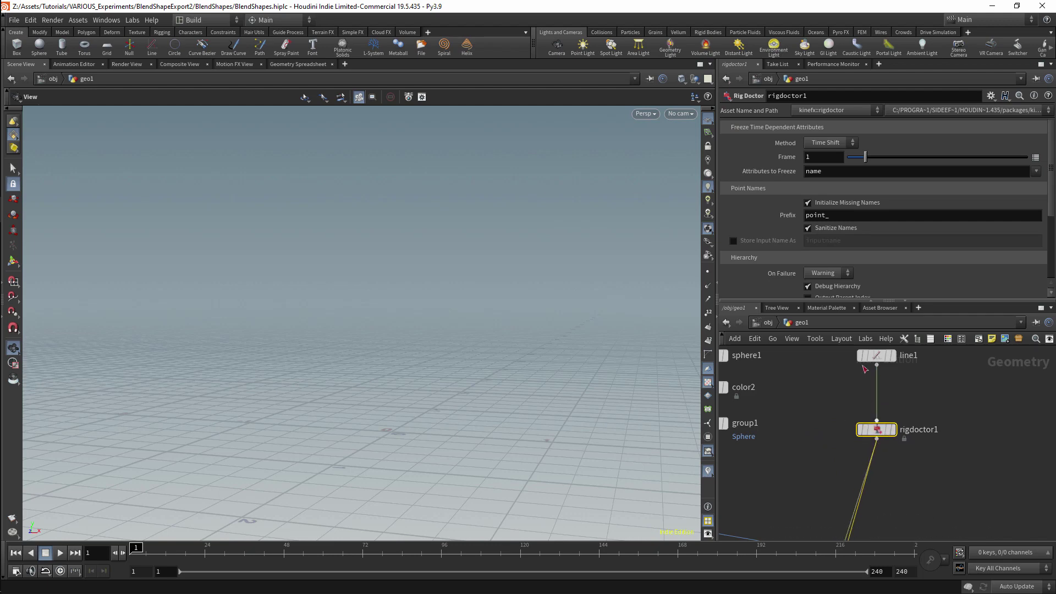
pyautogui.scroll(-4, 819, 250)
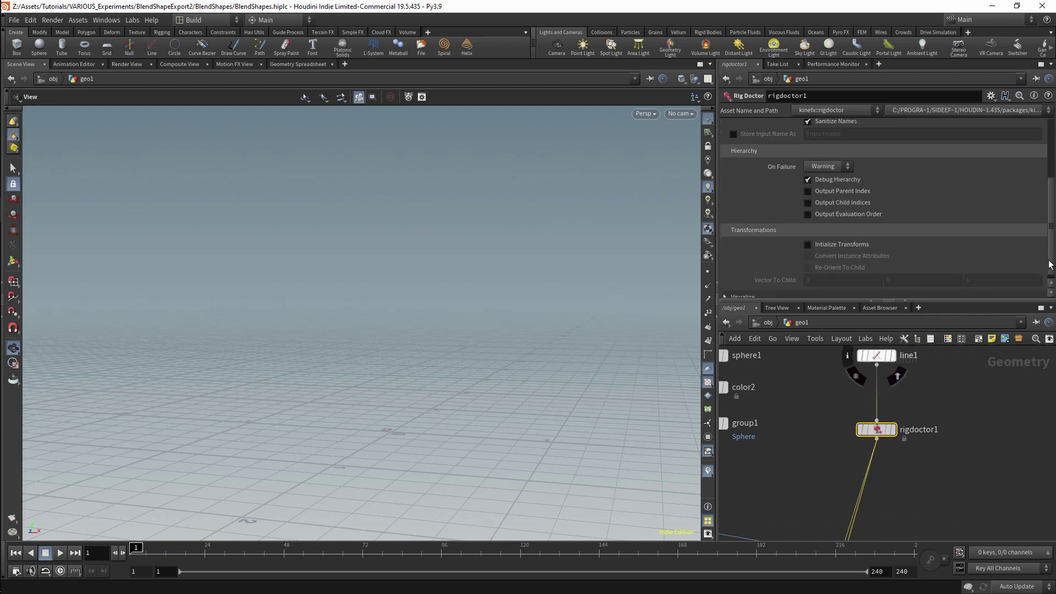
pyautogui.click(807, 246)
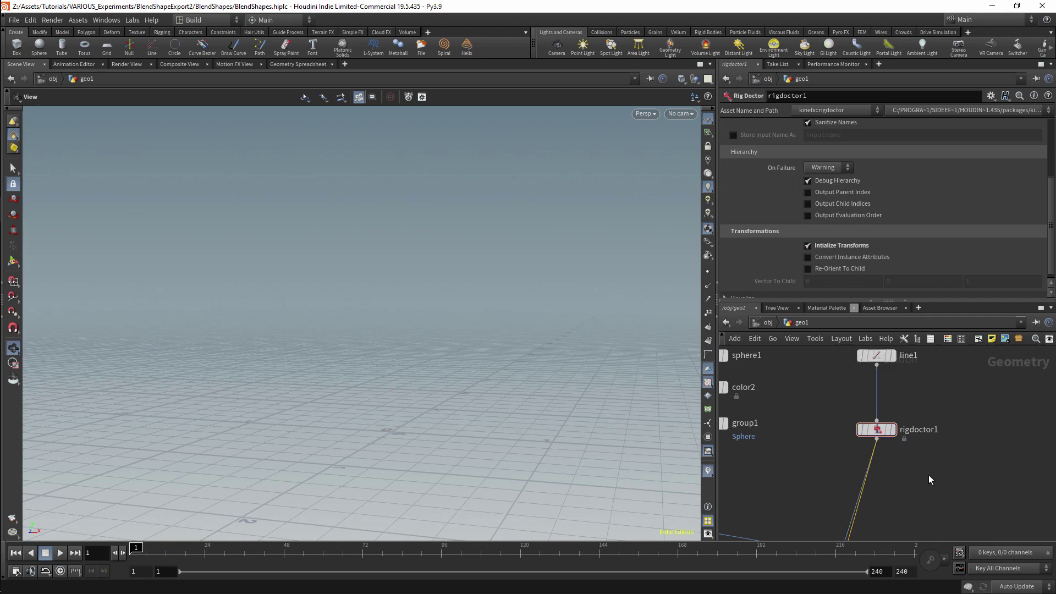
# - Display the Character Blend Shapes node instead of the Bone Deform and inspect its node information
pyautogui.scroll(-4, 913, 490)
pyautogui.scroll(-1, 849, 498)
pyautogui.moveTo(912, 473); pyautogui.dragTo(918, 363, button='middle')
pyautogui.moveTo(907, 456); pyautogui.dragTo(912, 393, button='middle')
pyautogui.scroll(5, 900, 407)
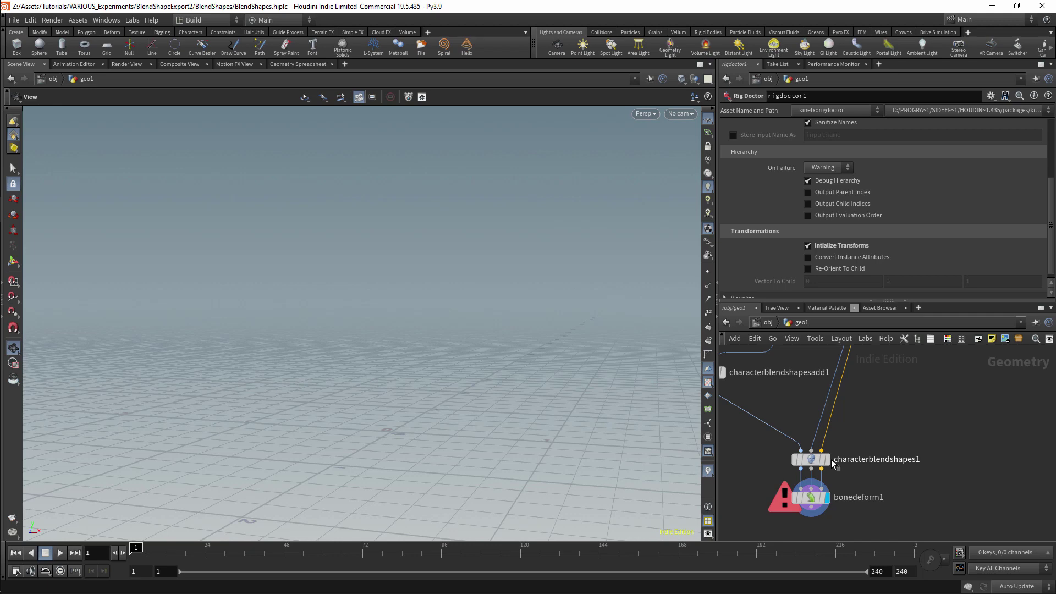
pyautogui.click(827, 459)
pyautogui.click(782, 458)
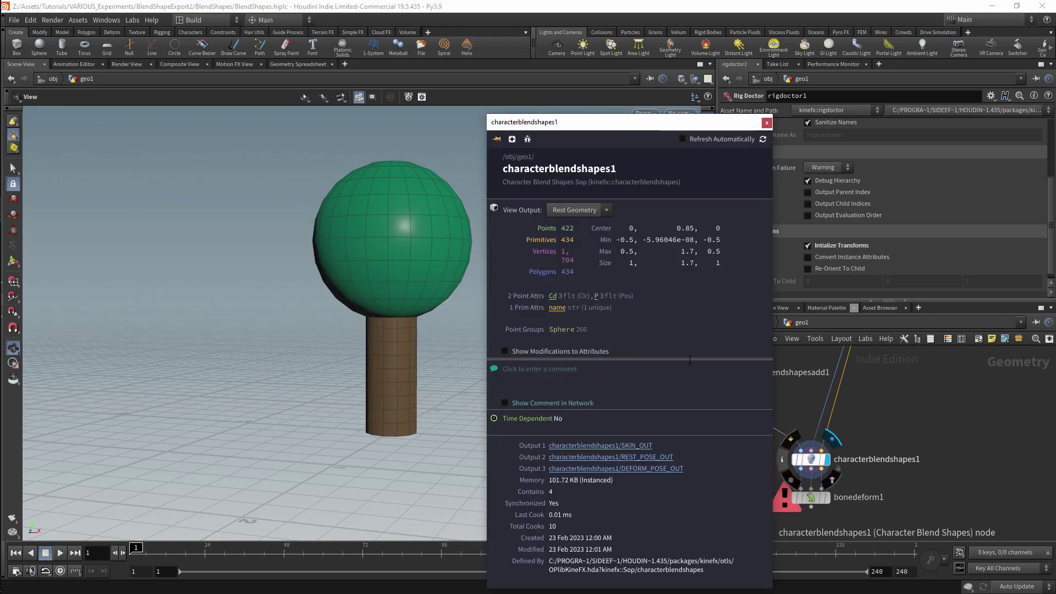
# - Examine the Rig Doctor's point, vertex and primitive data in the Geometry Spreadsheet
pyautogui.click(271, 65)
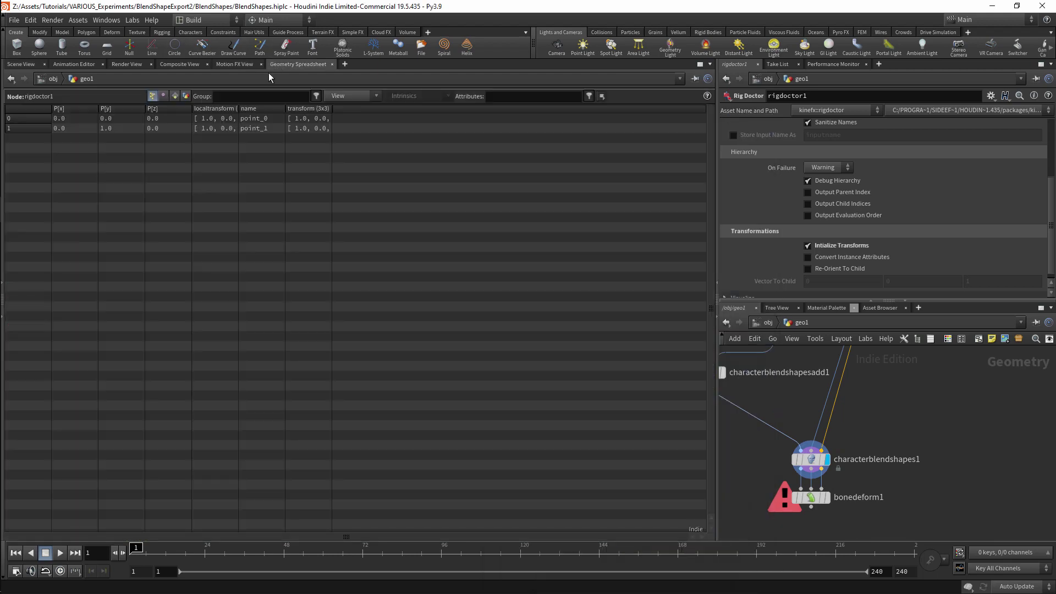
pyautogui.click(174, 97)
pyautogui.click(164, 97)
pyautogui.click(173, 98)
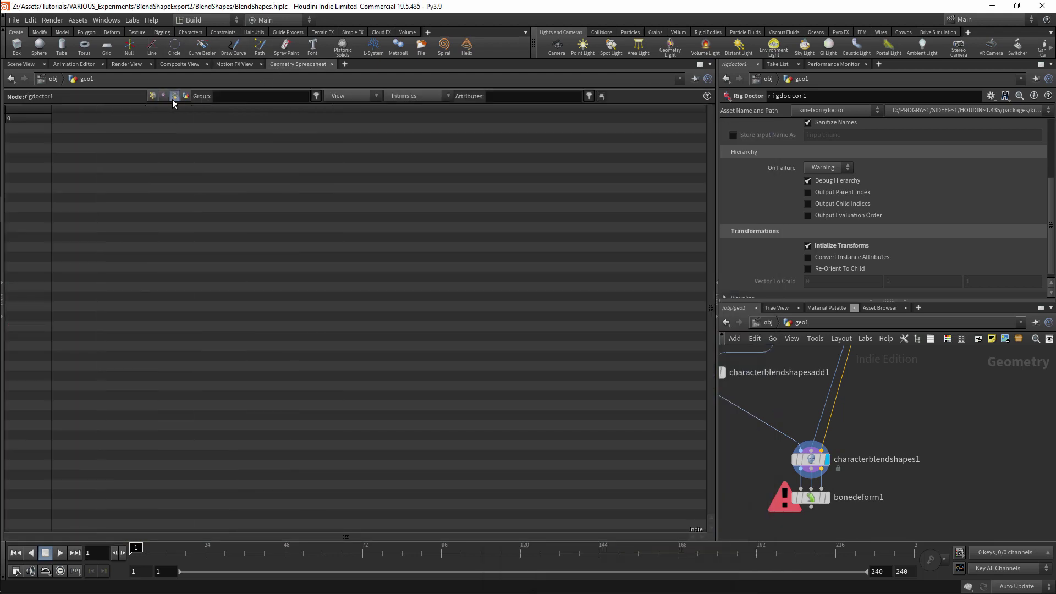
pyautogui.click(163, 98)
pyautogui.click(153, 98)
pyautogui.click(174, 97)
pyautogui.click(164, 96)
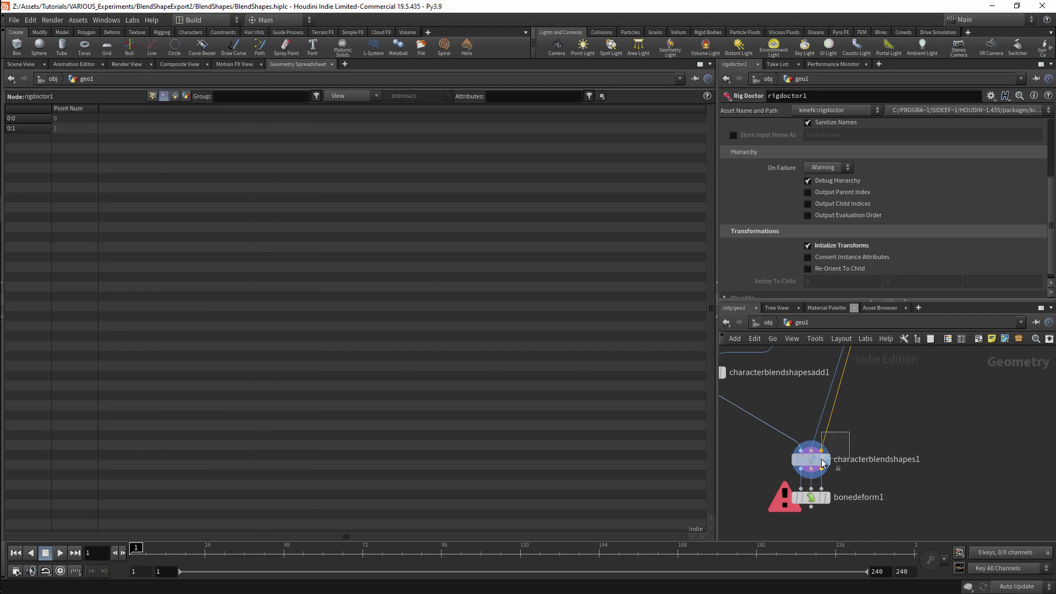
# - Examine the last primitives of characterblendshapesadd1 in the Geometry Spreadsheet, widening the blendshape_channel and blendshape_name columns to read them
pyautogui.moveTo(822, 459); pyautogui.dragTo(820, 462)
pyautogui.moveTo(842, 443); pyautogui.dragTo(950, 508, button='middle')
pyautogui.moveTo(767, 412); pyautogui.dragTo(825, 434)
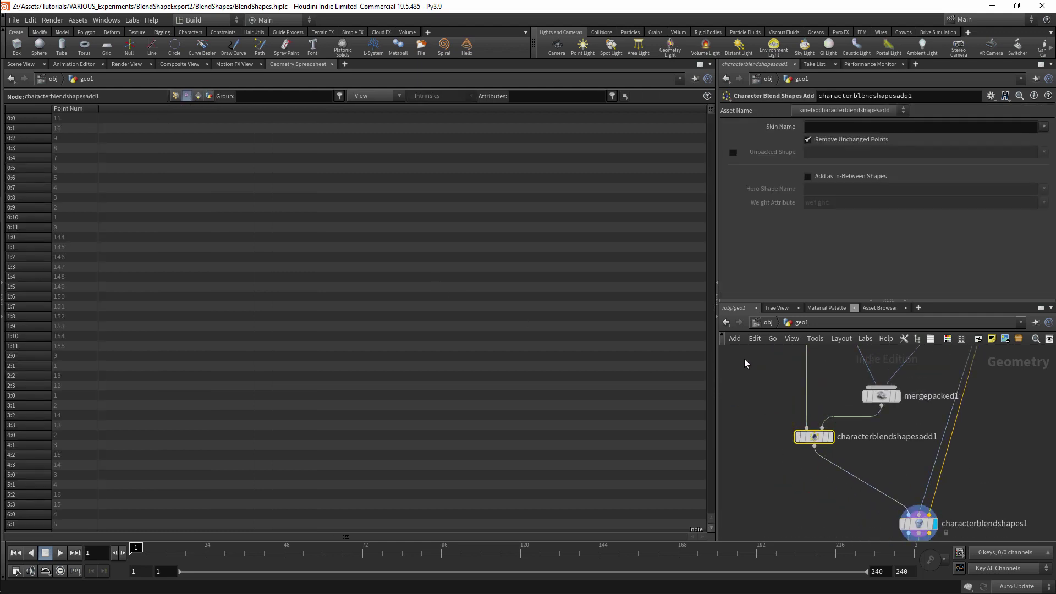
pyautogui.moveTo(711, 114); pyautogui.dragTo(711, 518)
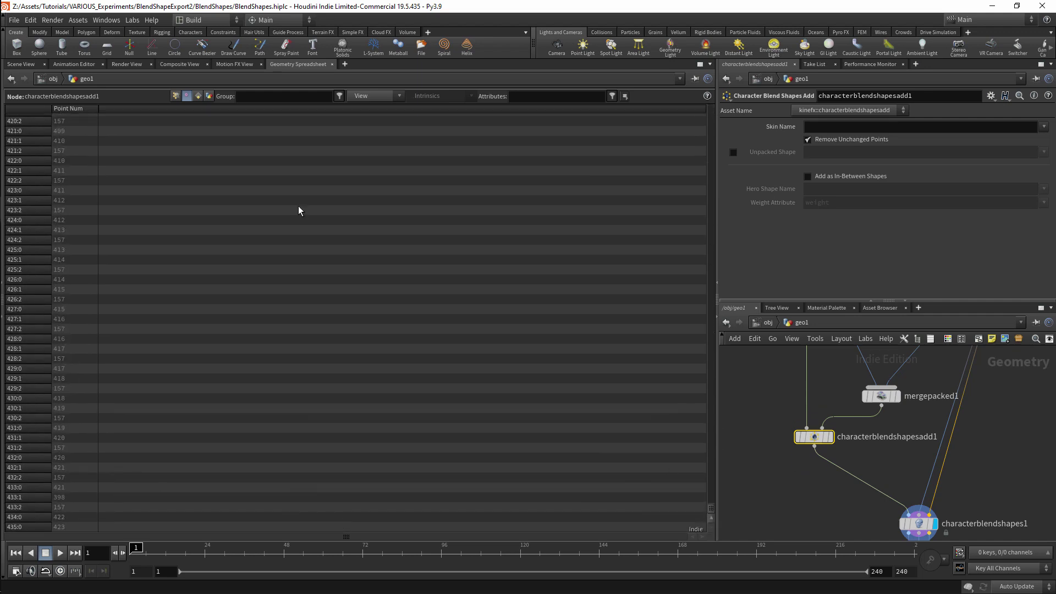
pyautogui.click(198, 96)
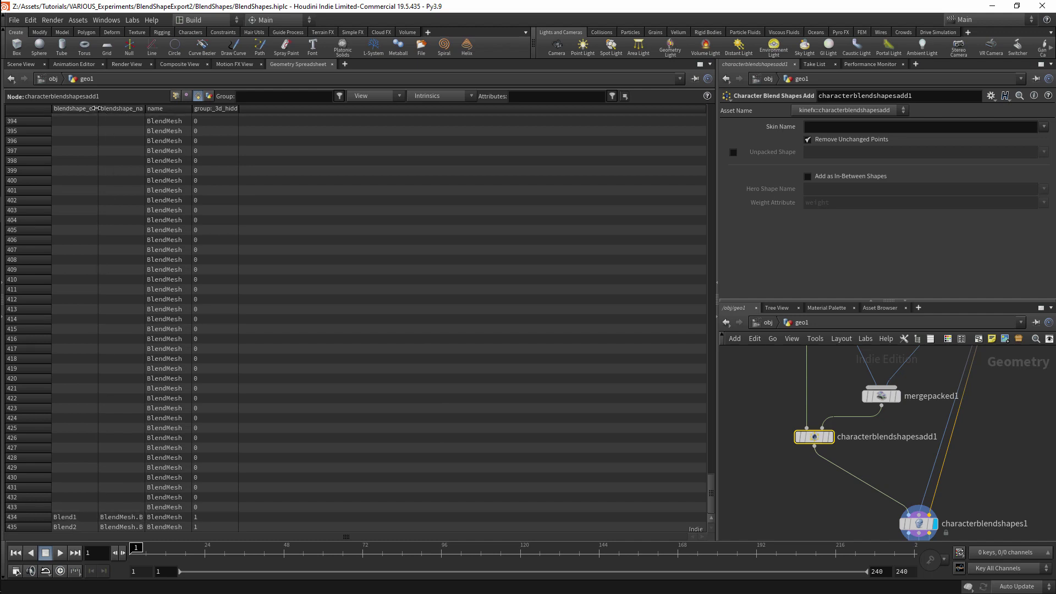
pyautogui.moveTo(98, 109); pyautogui.dragTo(240, 108)
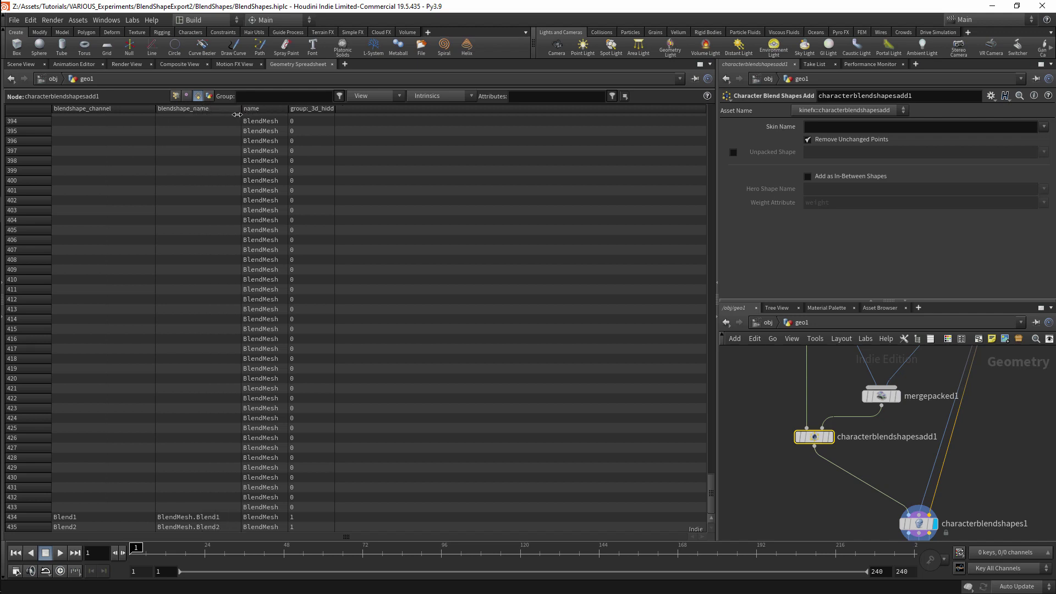
pyautogui.click(209, 96)
pyautogui.click(199, 98)
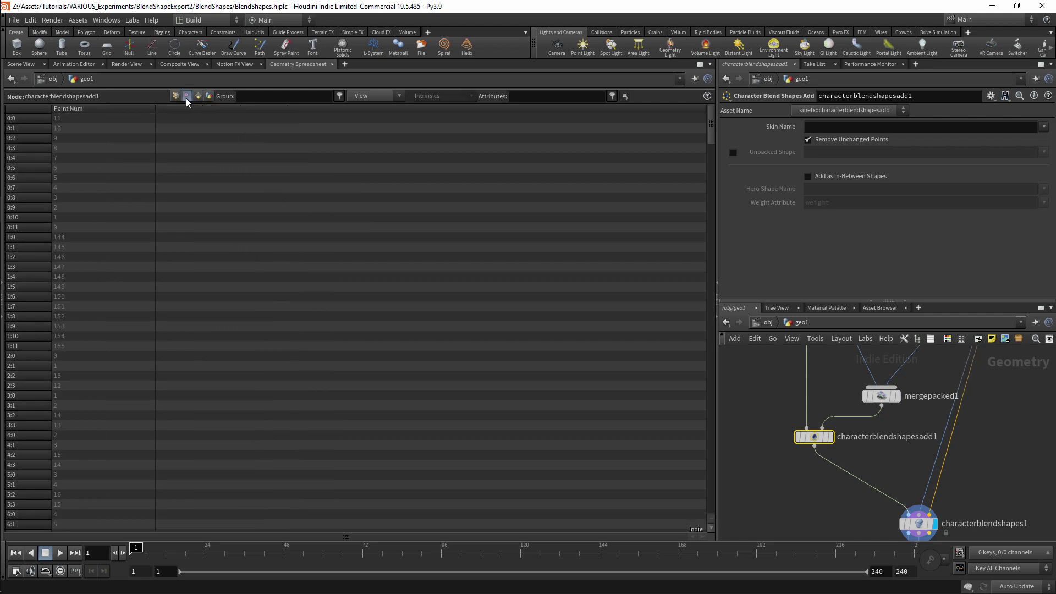
pyautogui.click(207, 98)
pyautogui.click(198, 97)
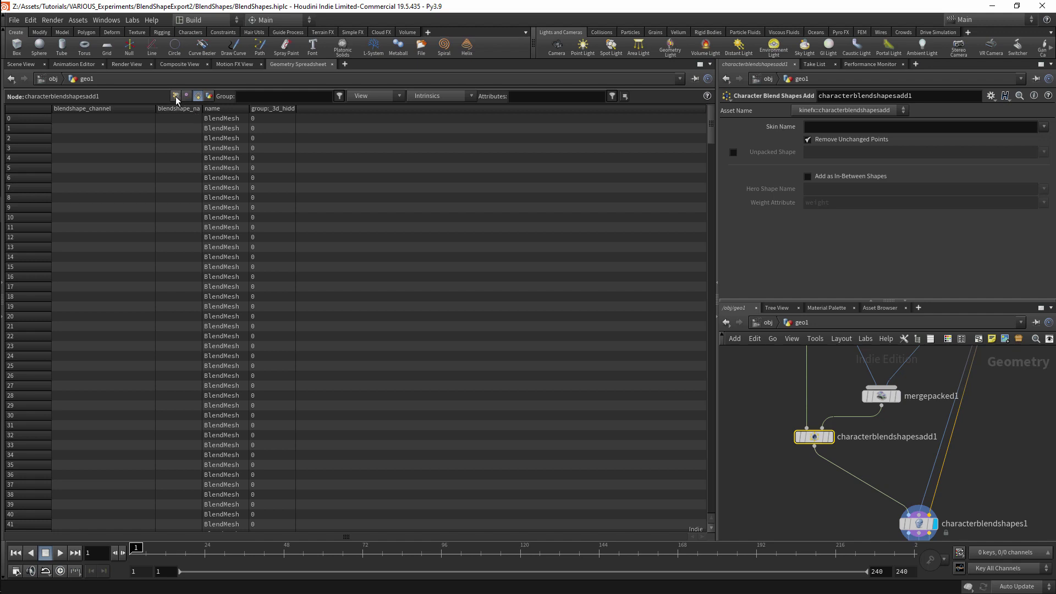
pyautogui.moveTo(711, 131); pyautogui.dragTo(723, 536)
# - Inspect the Character Blend Shapes node and its incoming wires, and return to the 3D scene view
pyautogui.moveTo(976, 490); pyautogui.dragTo(959, 452, button='middle')
pyautogui.click(902, 485)
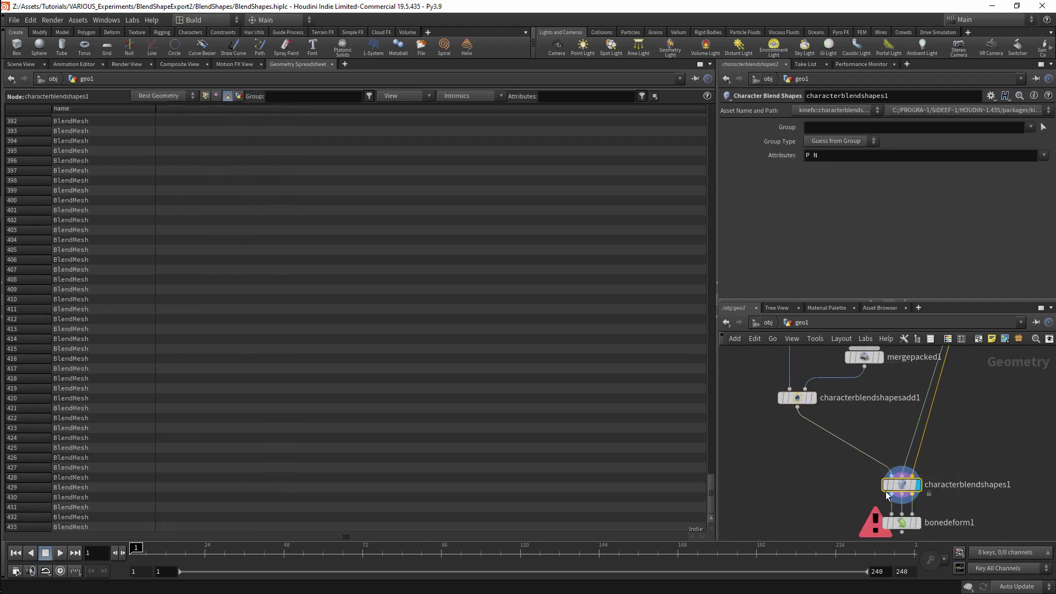
pyautogui.moveTo(900, 483); pyautogui.dragTo(903, 485)
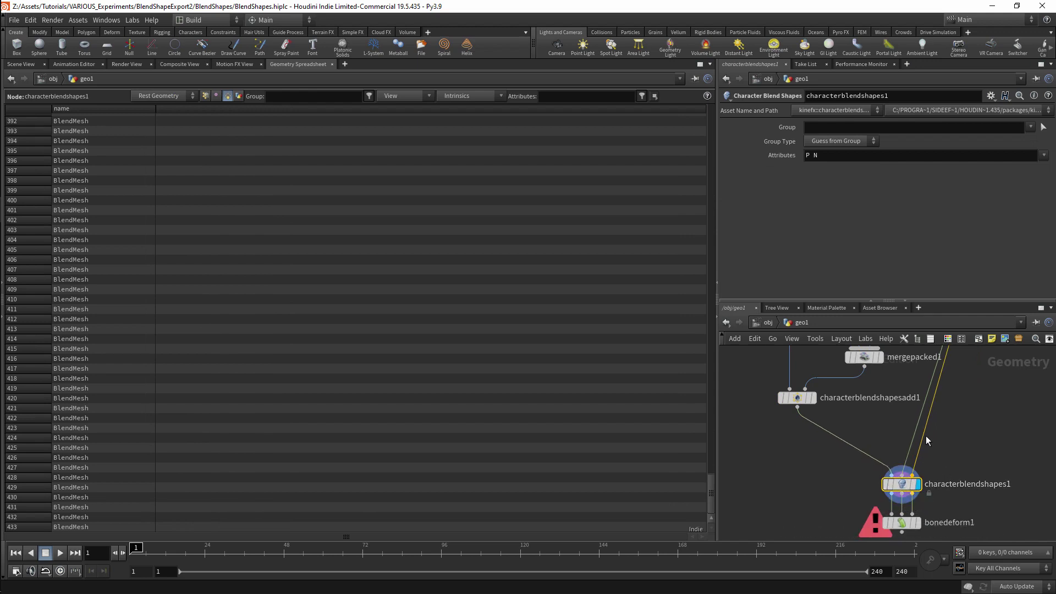
pyautogui.moveTo(923, 477); pyautogui.dragTo(921, 479)
pyautogui.click(21, 64)
# - Add an Attribute Create node beside the Merge Packed node and set its number of attributes to 2
pyautogui.scroll(-5, 918, 435)
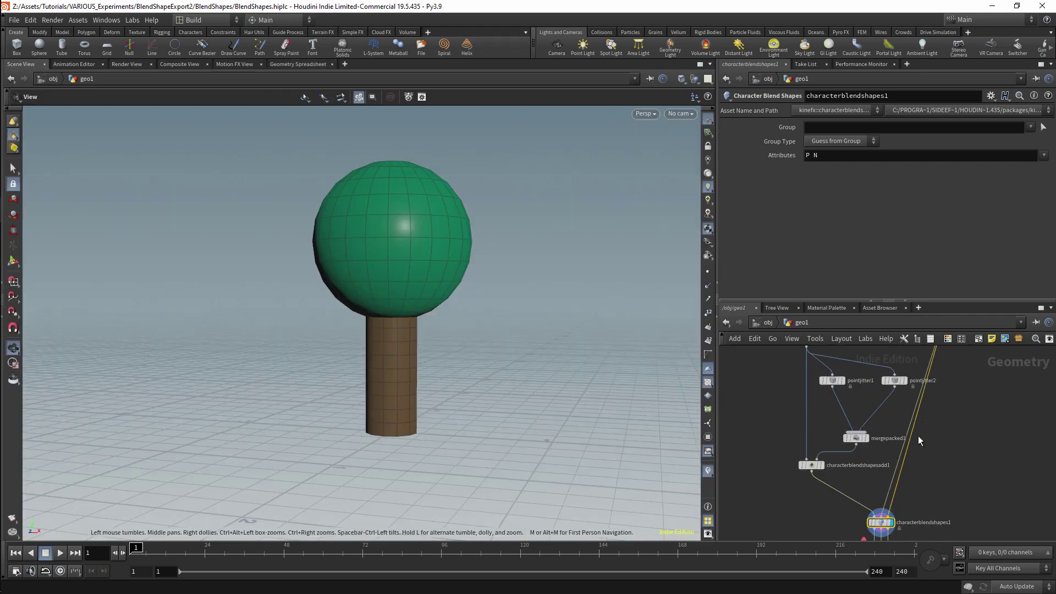
pyautogui.moveTo(914, 482); pyautogui.dragTo(907, 420, button='middle')
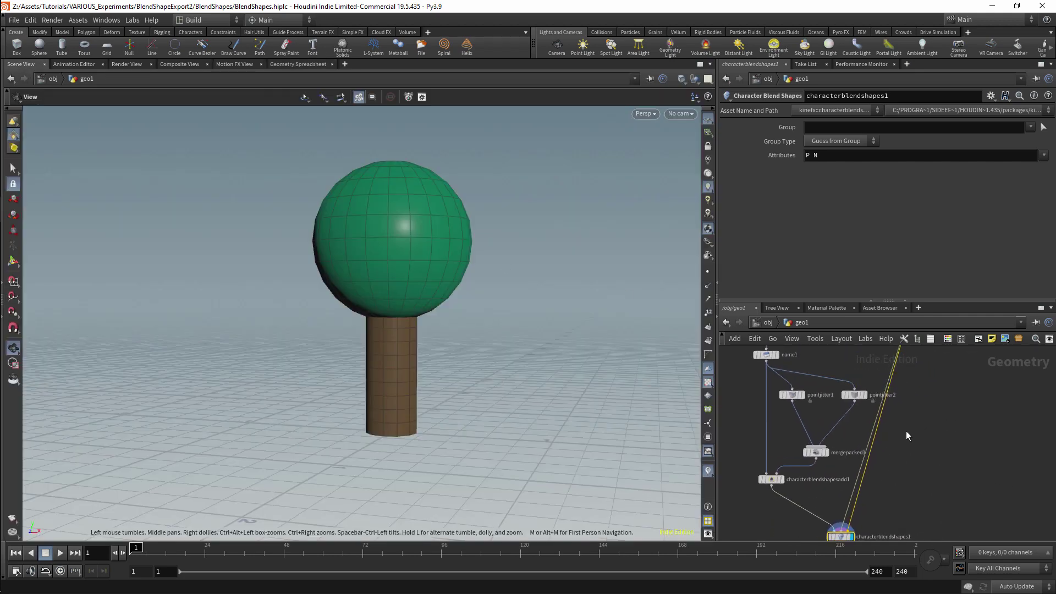
pyautogui.press('Tab')
pyautogui.write('atcre')
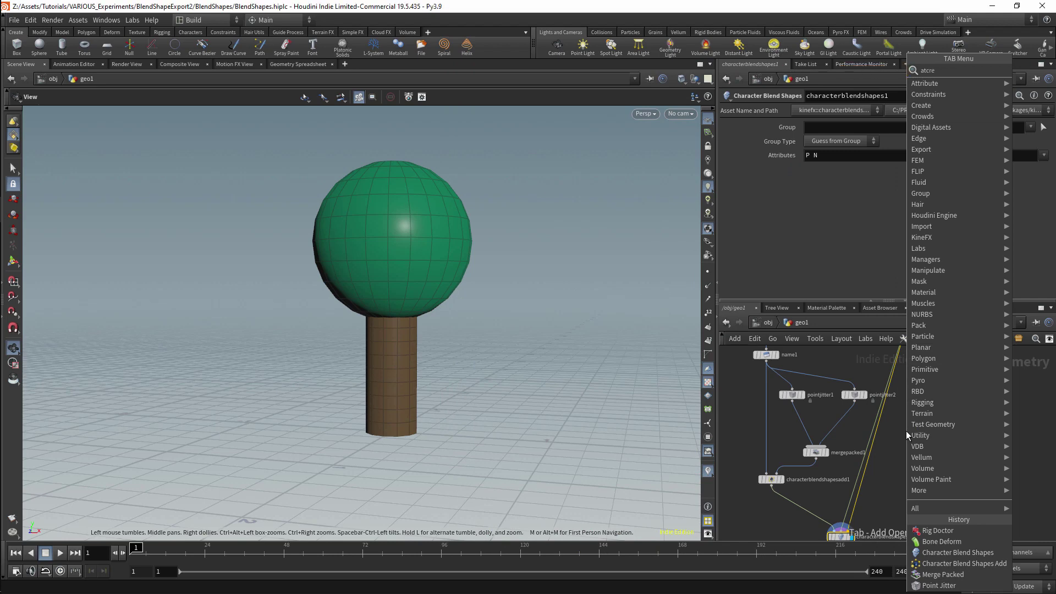
pyautogui.press('Return')
pyautogui.click(911, 467)
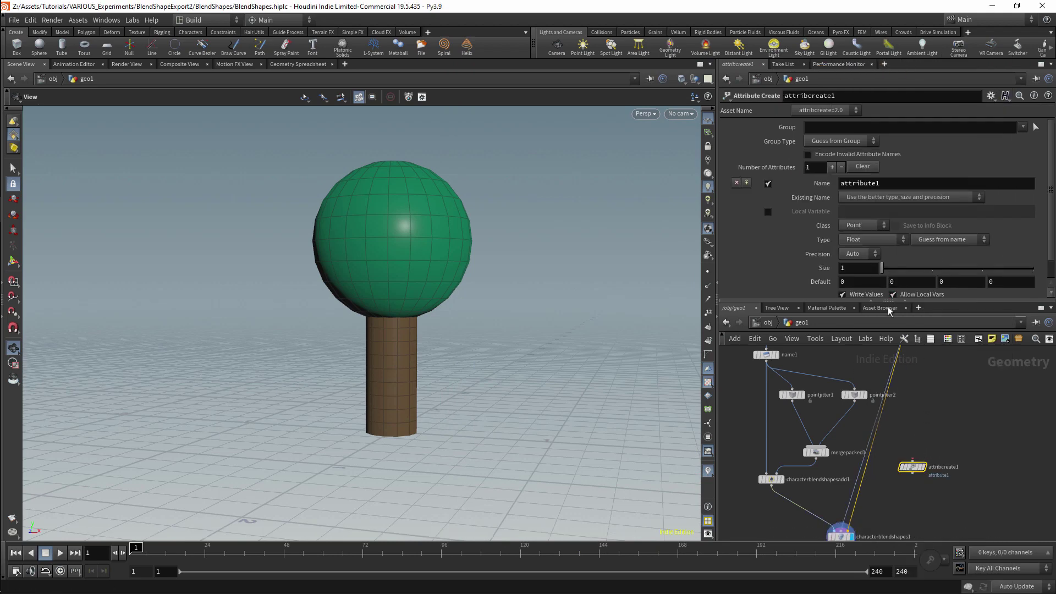
pyautogui.doubleClick(885, 184)
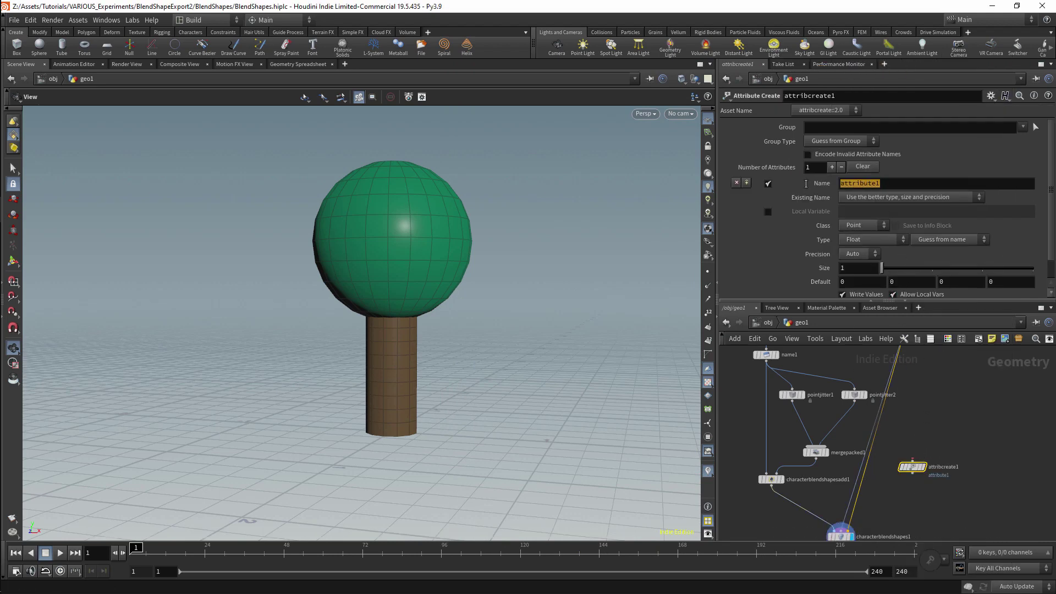
pyautogui.click(832, 167)
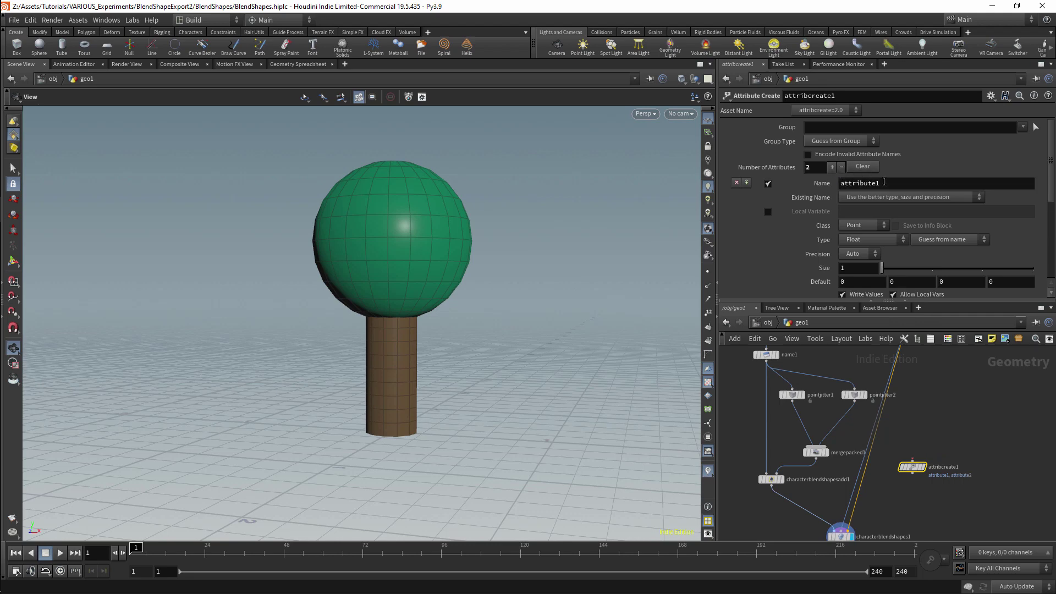
# - Name the Attribute Create node's two attributes Blend1 and Blend2
pyautogui.doubleClick(887, 184)
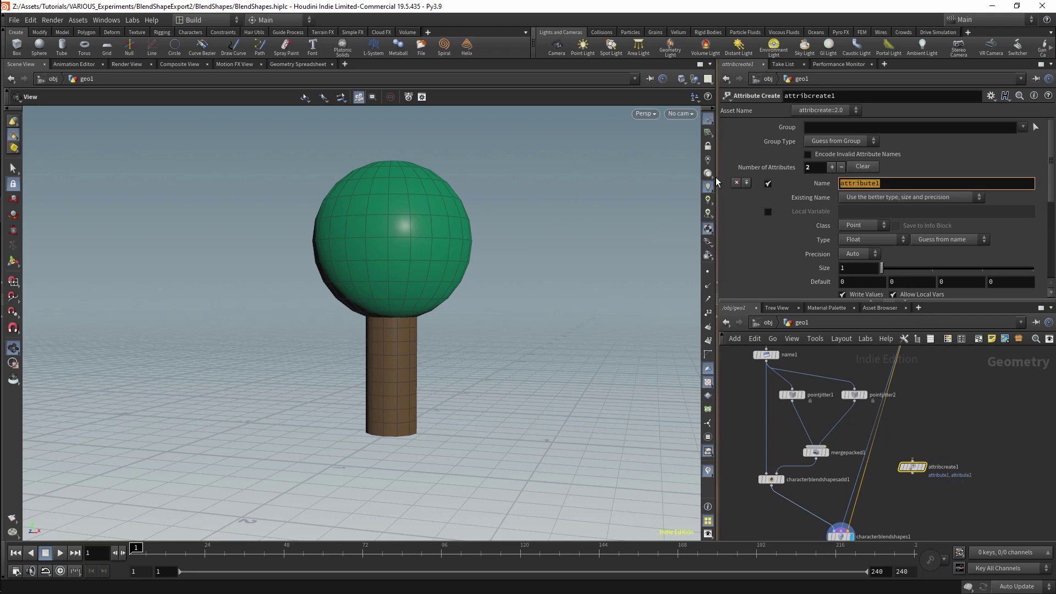
pyautogui.write('B')
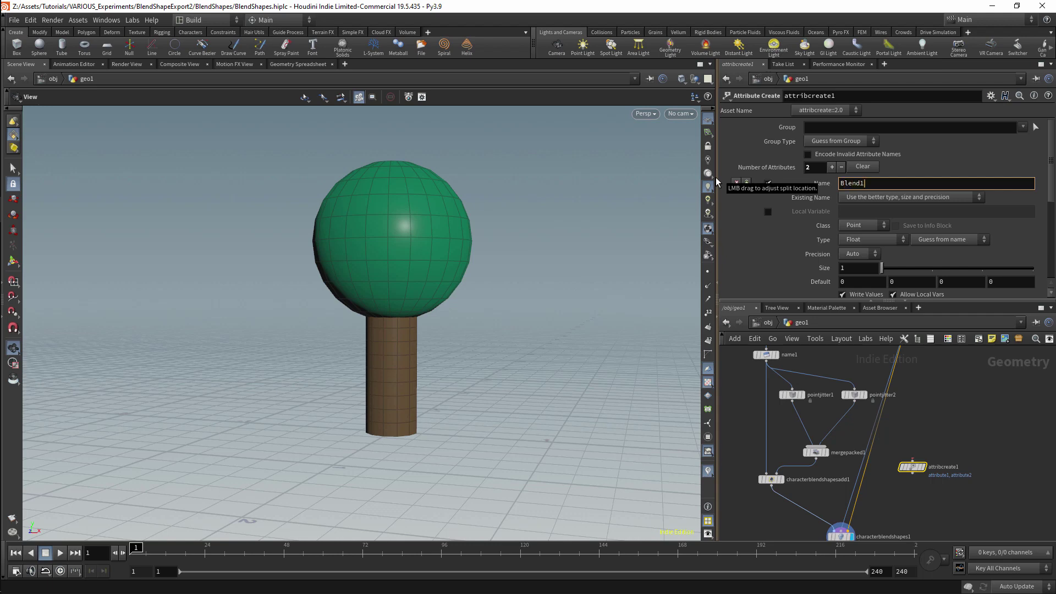
pyautogui.write('lend1')
pyautogui.press('Tab')
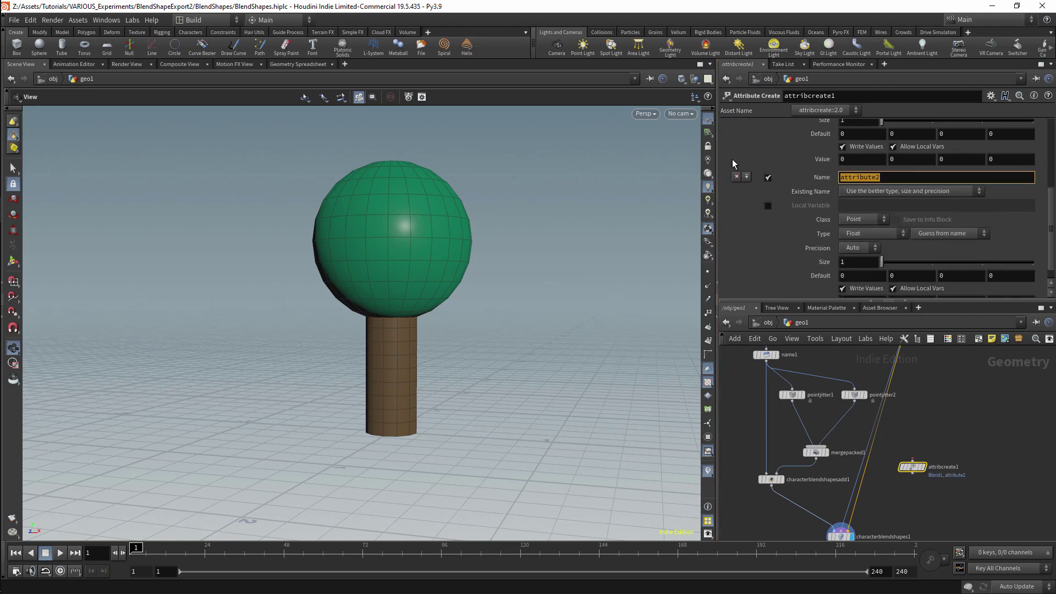
pyautogui.write('Blend2')
# - Set the class of both the Blend2 and Blend1 attributes to Detail
pyautogui.click(875, 220)
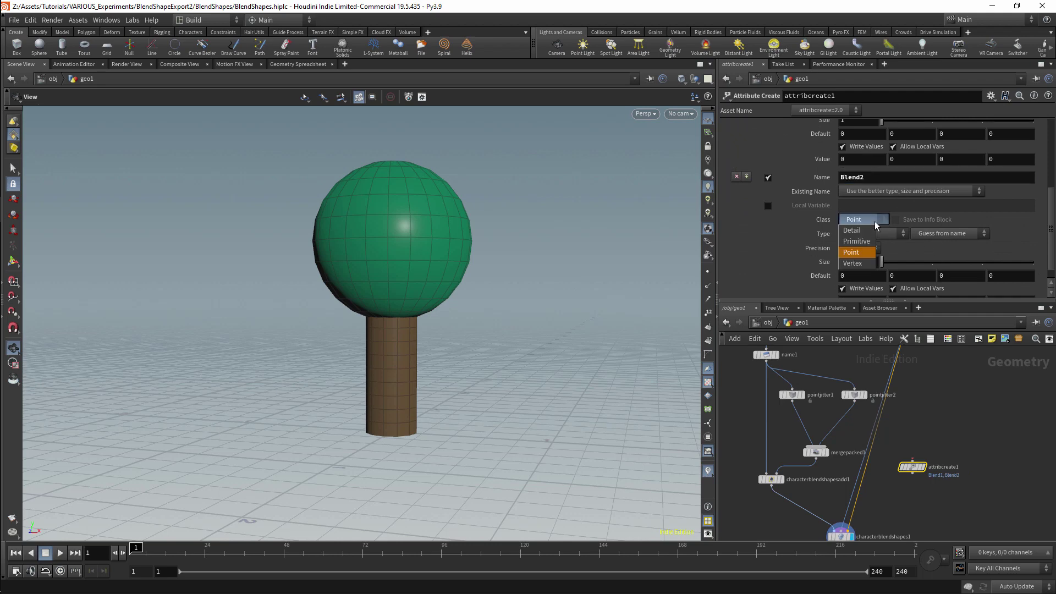
pyautogui.click(861, 231)
pyautogui.moveTo(1049, 232); pyautogui.dragTo(1038, 173)
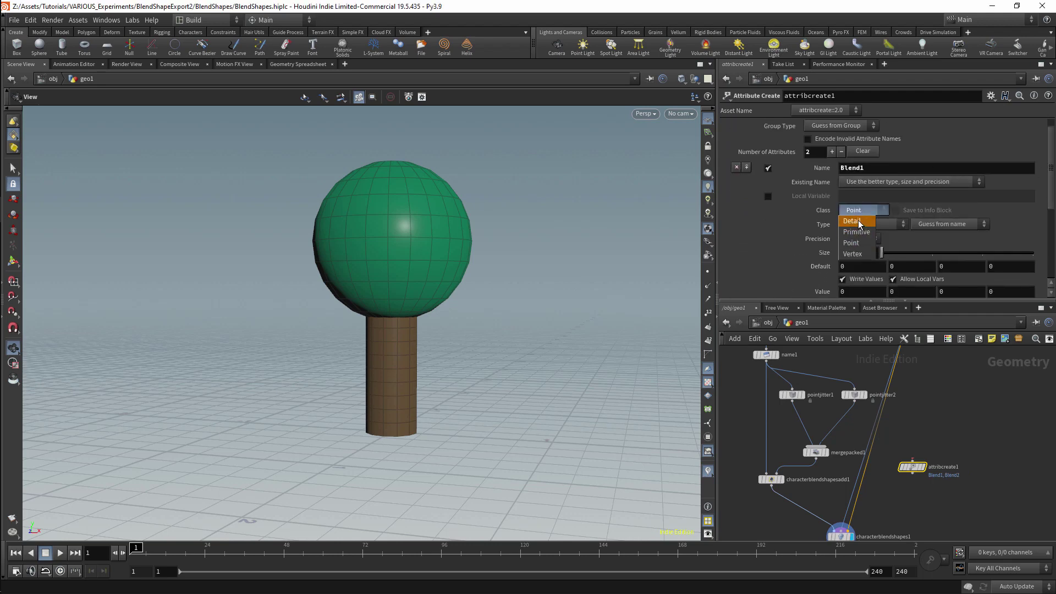
pyautogui.click(851, 220)
# - Insert the Attribute Create node into the wire from the Rig Doctor to Character Blend Shapes' third input and set Blend1's value to 0.7
pyautogui.moveTo(913, 468)
pyautogui.mouseDown()
pyautogui.moveTo(900, 469)
pyautogui.moveTo(929, 470)
pyautogui.moveTo(876, 467)
pyautogui.moveTo(908, 456)
pyautogui.mouseUp()
pyautogui.moveTo(865, 537); pyautogui.dragTo(899, 521, button='middle')
pyautogui.click(893, 434)
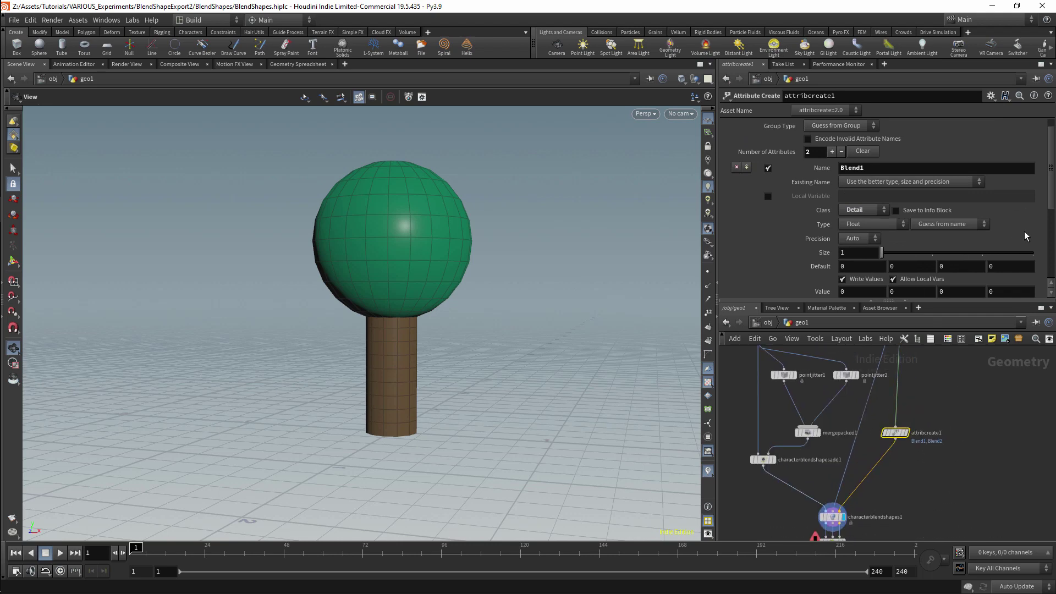
pyautogui.scroll(-1, 1024, 235)
pyautogui.moveTo(847, 244); pyautogui.dragTo(910, 244, button='middle')
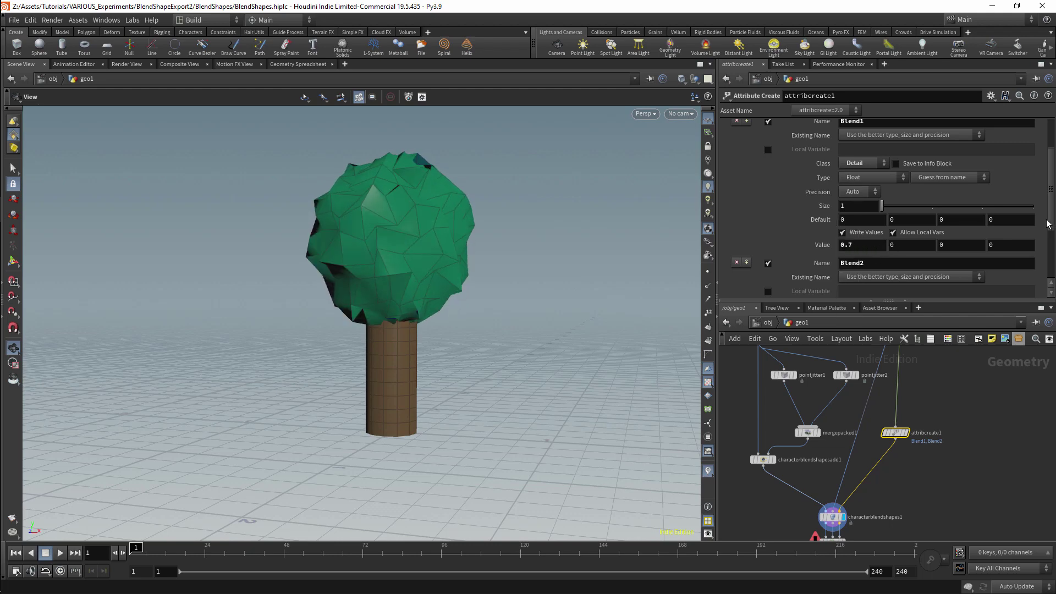
# - Keyframe the Blend2 attribute's value at 0 on frame 1
pyautogui.scroll(-3, 1046, 224)
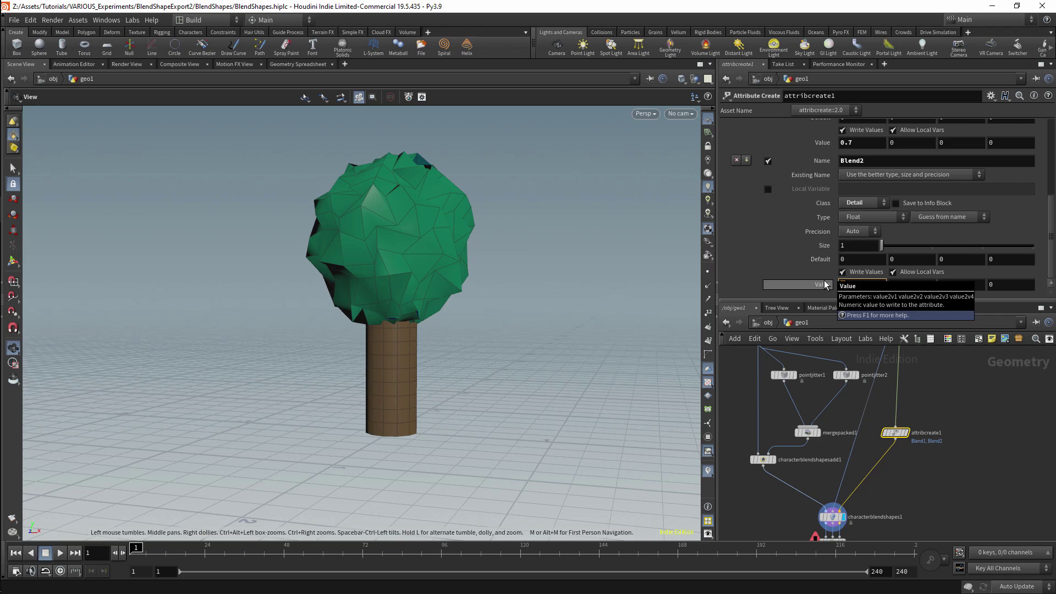
pyautogui.click(862, 284)
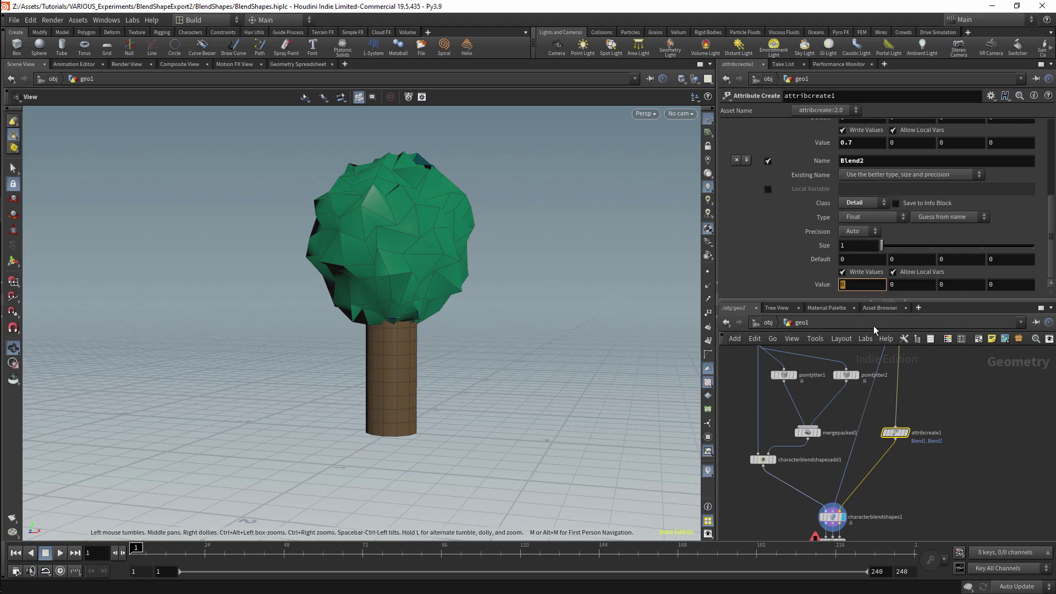
pyautogui.keyDown('alt'); pyautogui.click(822, 285); pyautogui.keyUp('alt')
# - Go to frame 24, set the Blend2 value to 1 and keyframe it
pyautogui.click(204, 548)
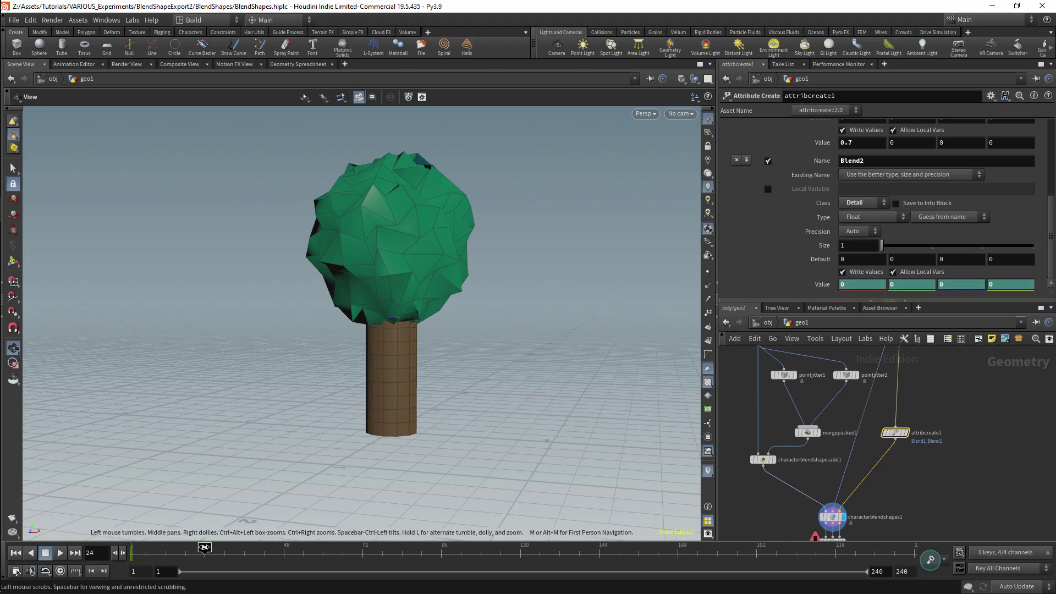
pyautogui.click(846, 285)
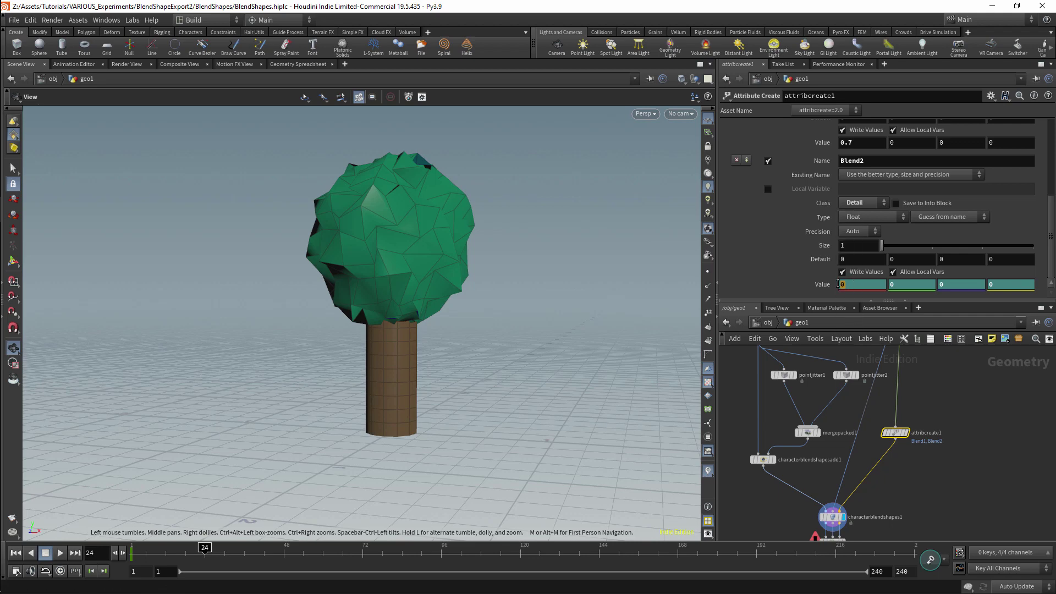
pyautogui.write('1')
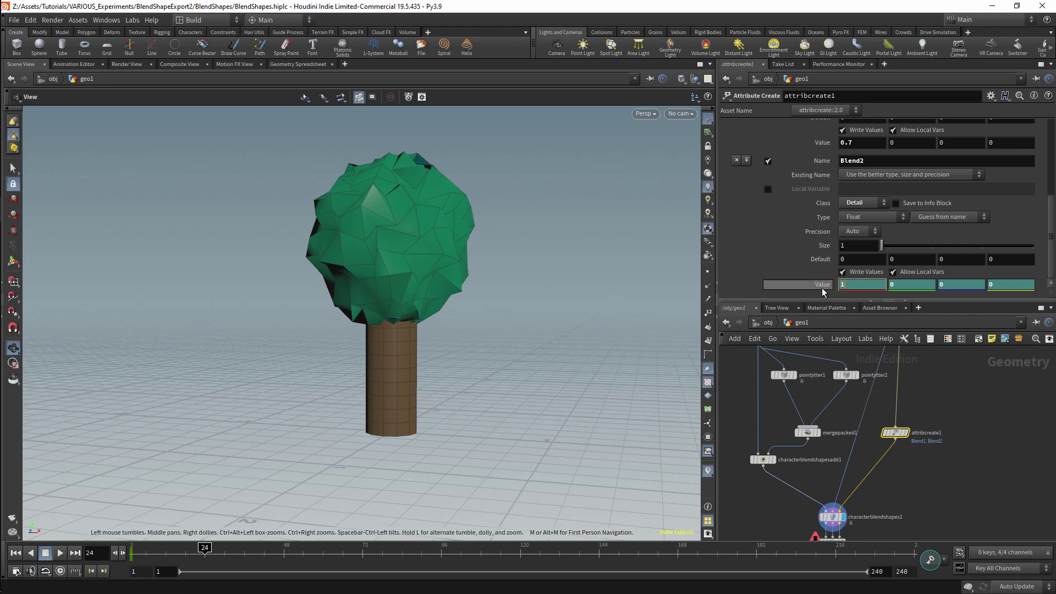
pyautogui.press('Return')
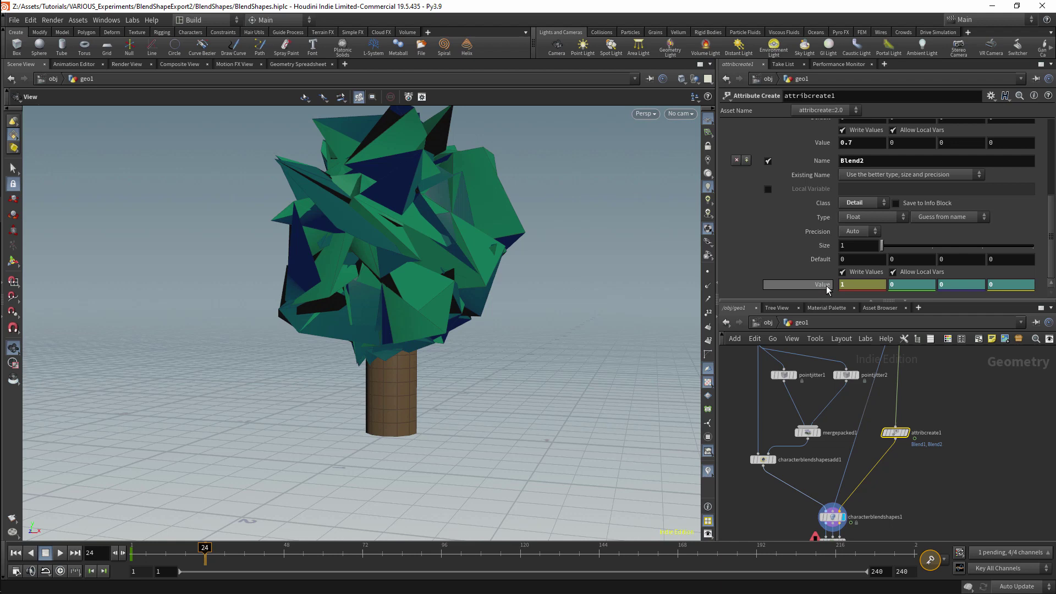
pyautogui.keyDown('alt'); pyautogui.click(827, 286); pyautogui.keyUp('alt')
# - Keyframe the Blend2 value at 0 on frame 48 and scrub the timeline back to frame 1
pyautogui.click(286, 551)
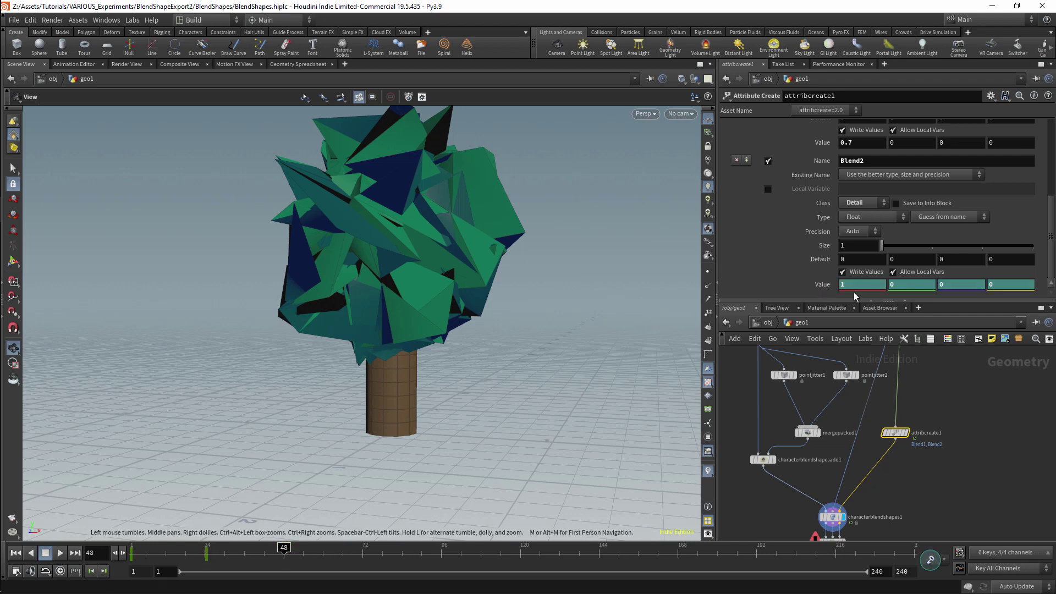
pyautogui.keyDown('ctrl'); pyautogui.middleClick(826, 287); pyautogui.keyUp('ctrl')
pyautogui.keyDown('alt'); pyautogui.click(827, 288); pyautogui.keyUp('alt')
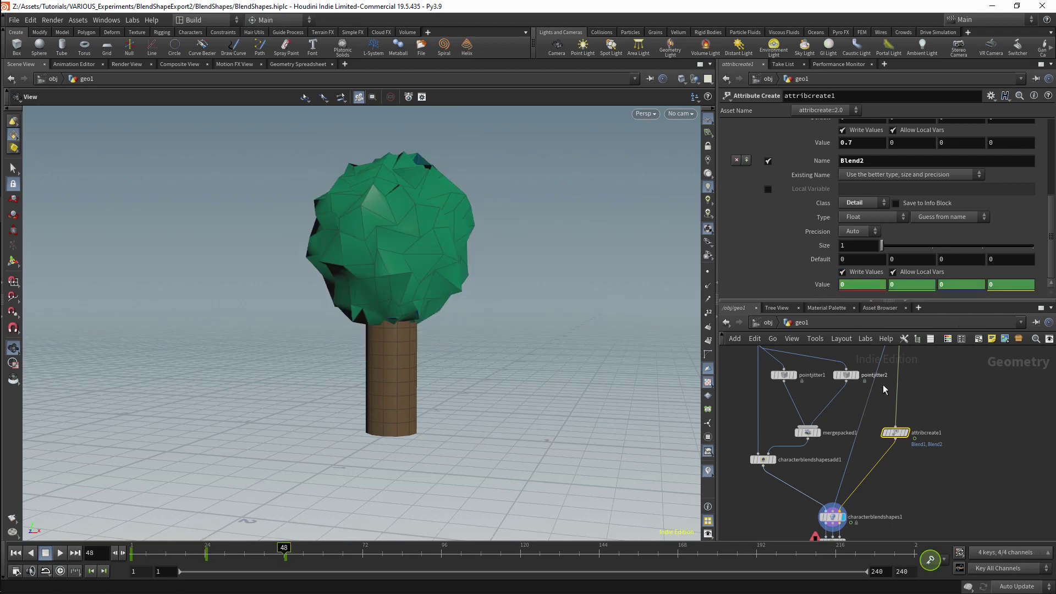
pyautogui.moveTo(289, 550); pyautogui.dragTo(78, 523)
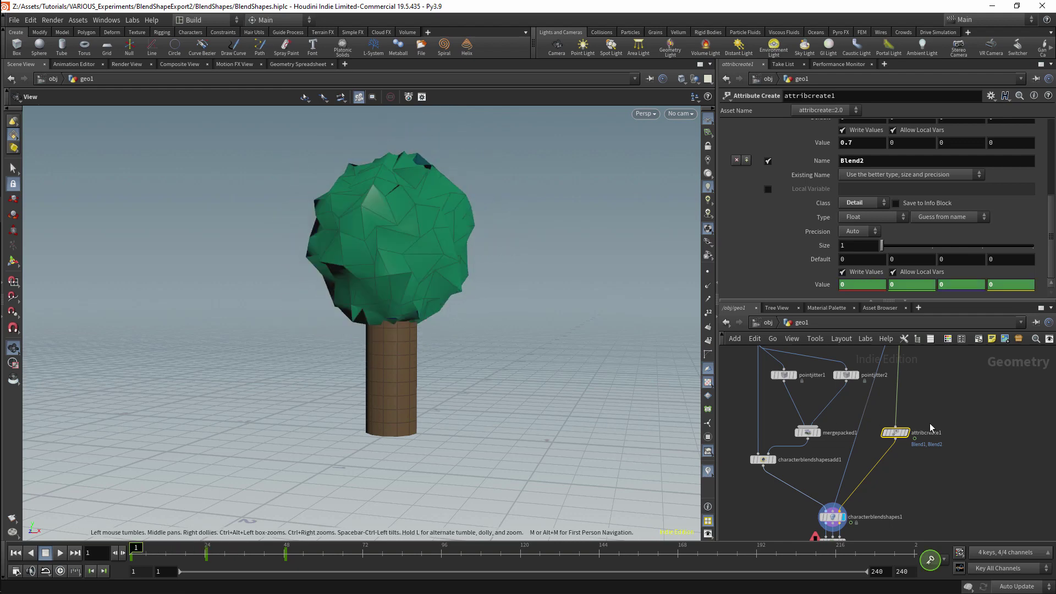
# - Maximize the network editor and review the Name, Merge Packed and Character Blend Shapes Add nodes' settings
pyautogui.moveTo(950, 442); pyautogui.dragTo(950, 409, button='middle')
pyautogui.moveTo(909, 460)
pyautogui.mouseDown(button='middle')
pyautogui.moveTo(913, 478)
pyautogui.moveTo(900, 469)
pyautogui.mouseUp(button='middle')
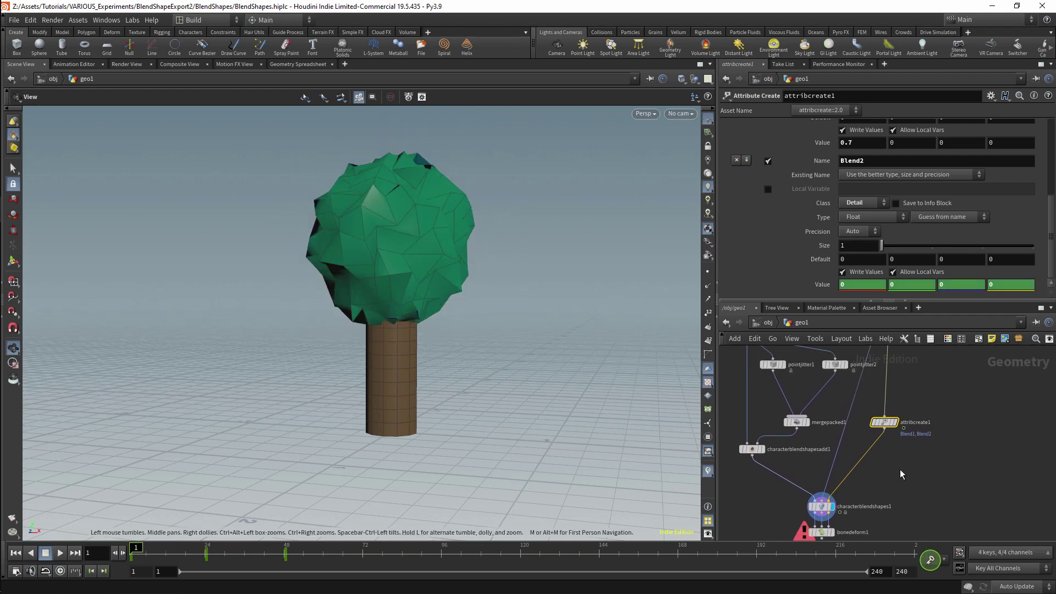
pyautogui.scroll(-3, 903, 472)
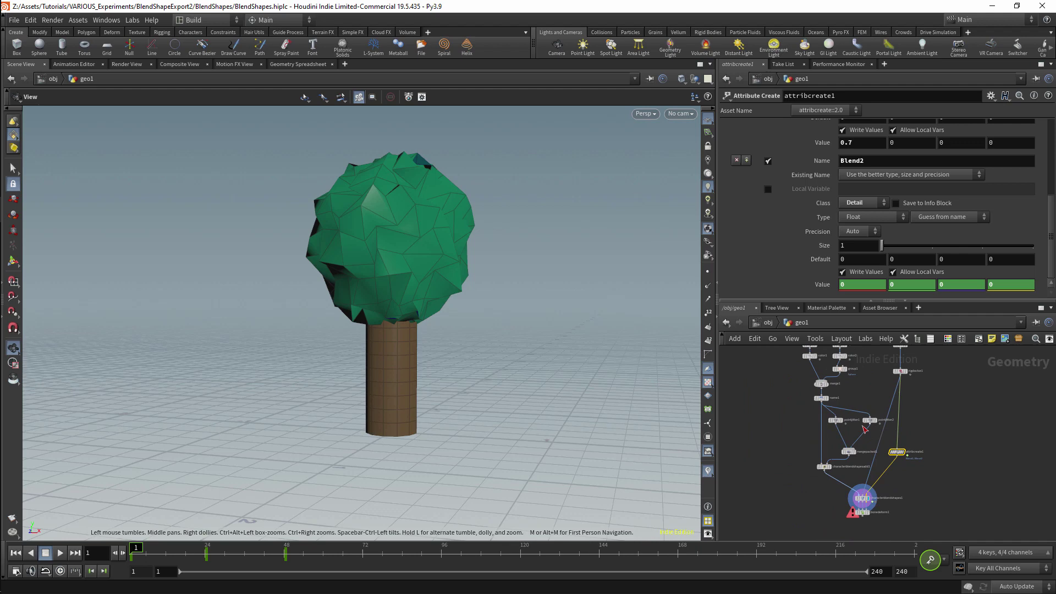
pyautogui.hotkey('ctrl', 'b')
pyautogui.scroll(5, 648, 282)
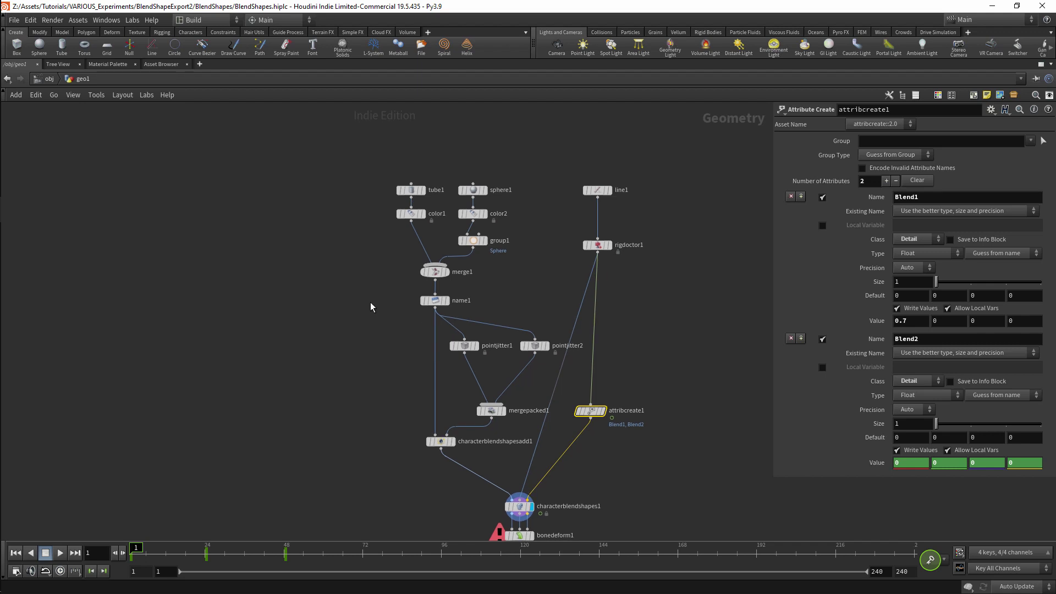
pyautogui.moveTo(458, 313); pyautogui.dragTo(462, 313)
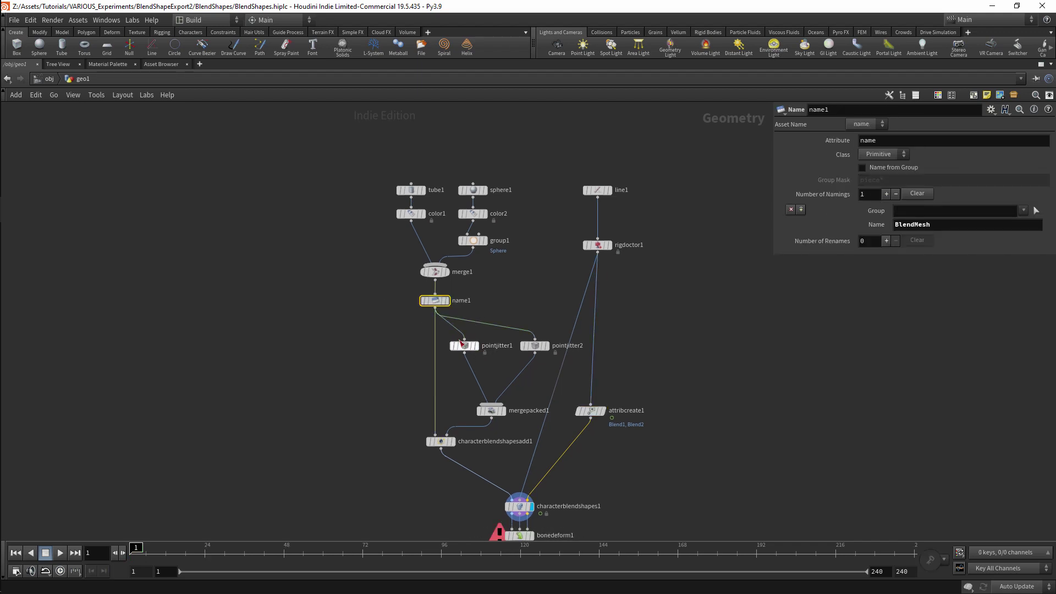
pyautogui.moveTo(546, 306); pyautogui.dragTo(464, 361)
pyautogui.click(497, 412)
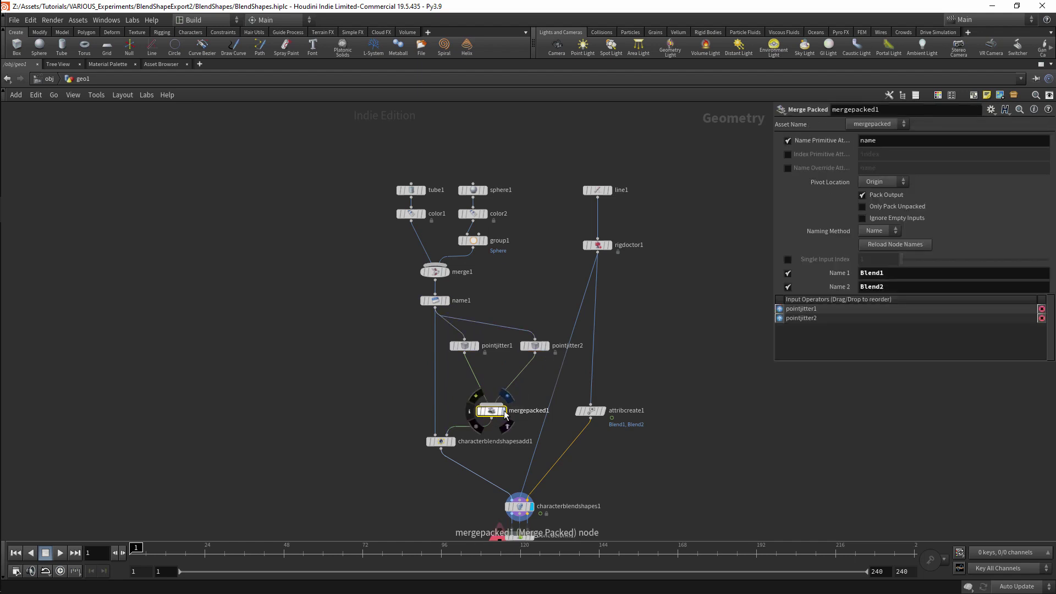
pyautogui.moveTo(391, 416); pyautogui.dragTo(460, 454)
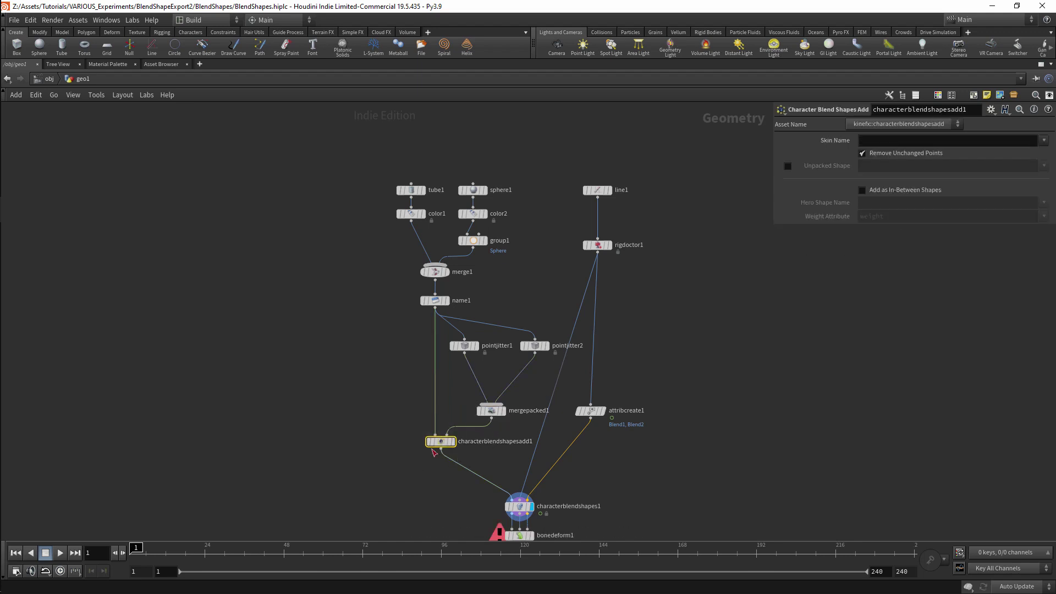
# - Compare the shape names in the Merge Packed node with the attribute names in the Attribute Create node
pyautogui.click(488, 411)
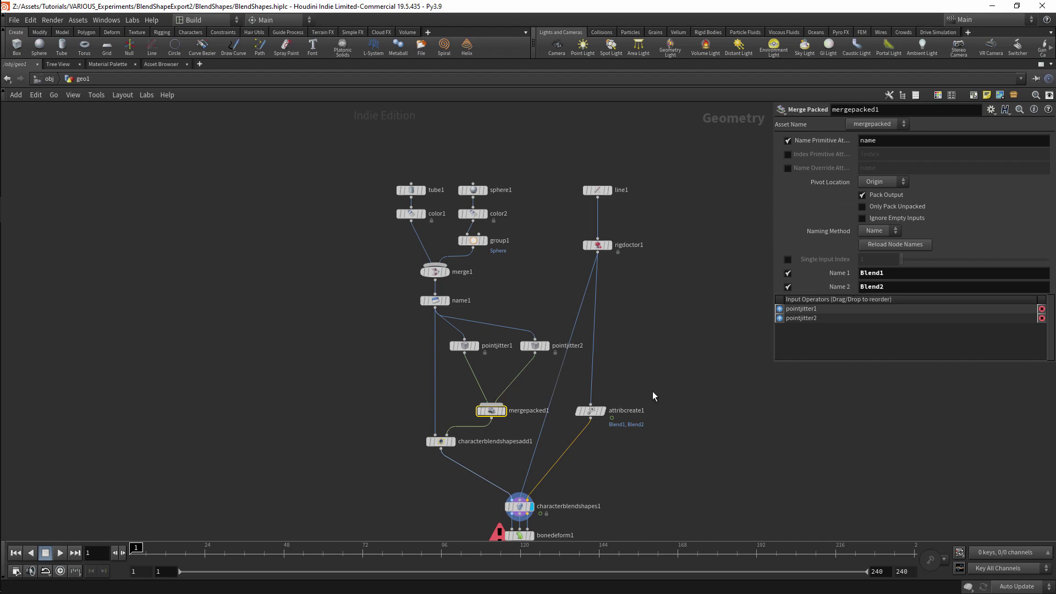
pyautogui.moveTo(652, 392); pyautogui.dragTo(594, 429)
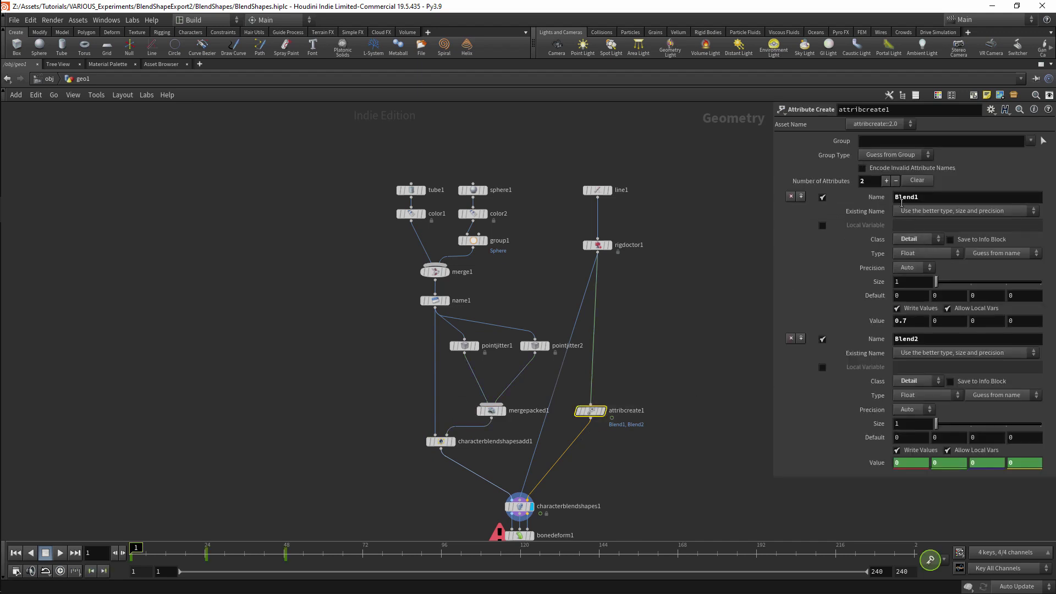
pyautogui.moveTo(472, 394); pyautogui.dragTo(544, 427)
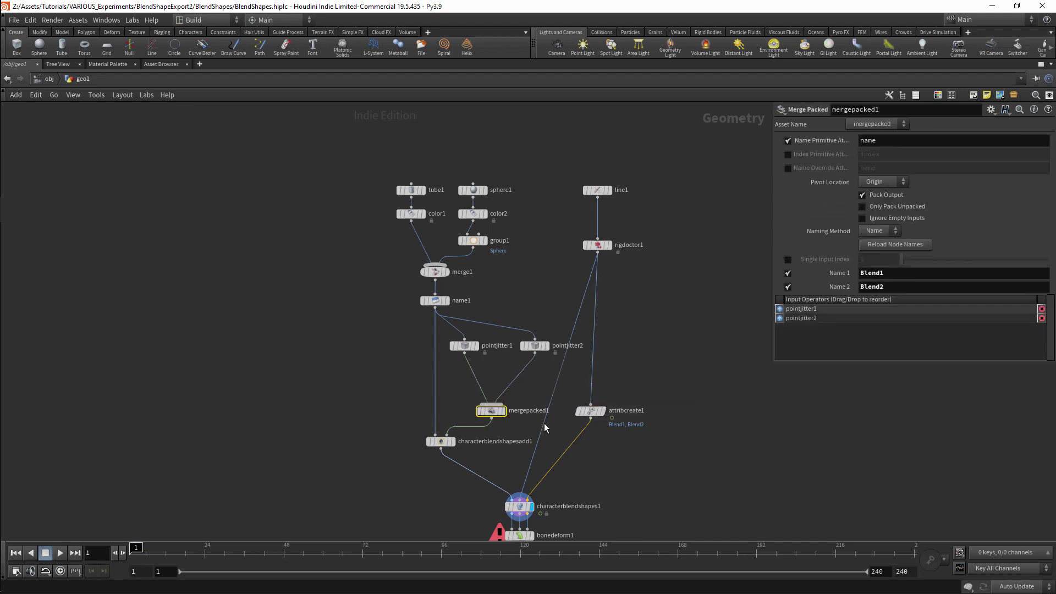
pyautogui.moveTo(648, 393); pyautogui.dragTo(603, 424)
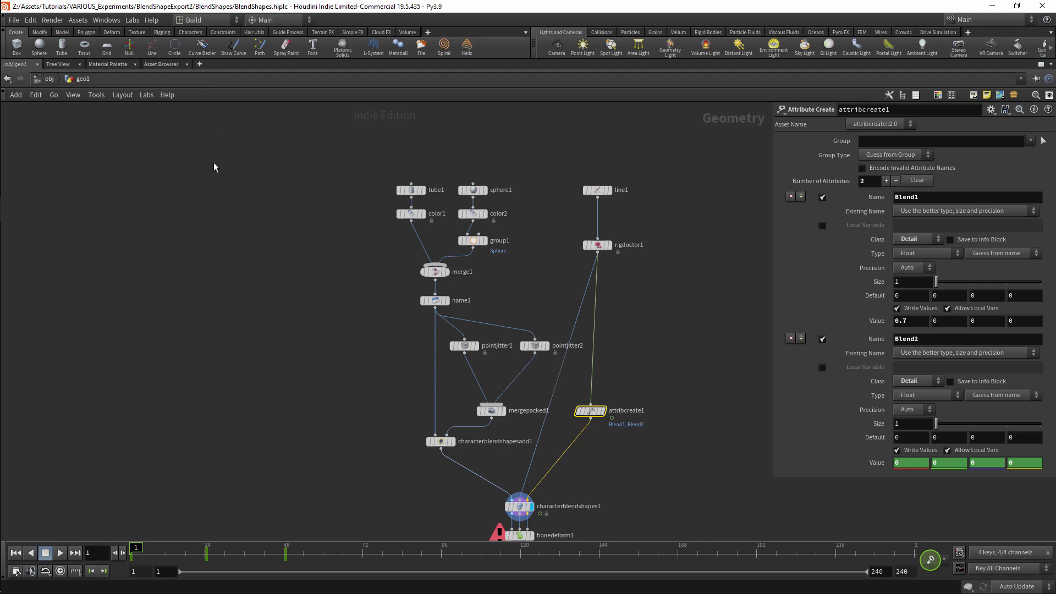
# - Restore the pane layout and check the Attribute Create node's detail attributes in the Geometry Spreadsheet, then return to the scene view
pyautogui.hotkey('ctrl', 'b')
pyautogui.click(286, 65)
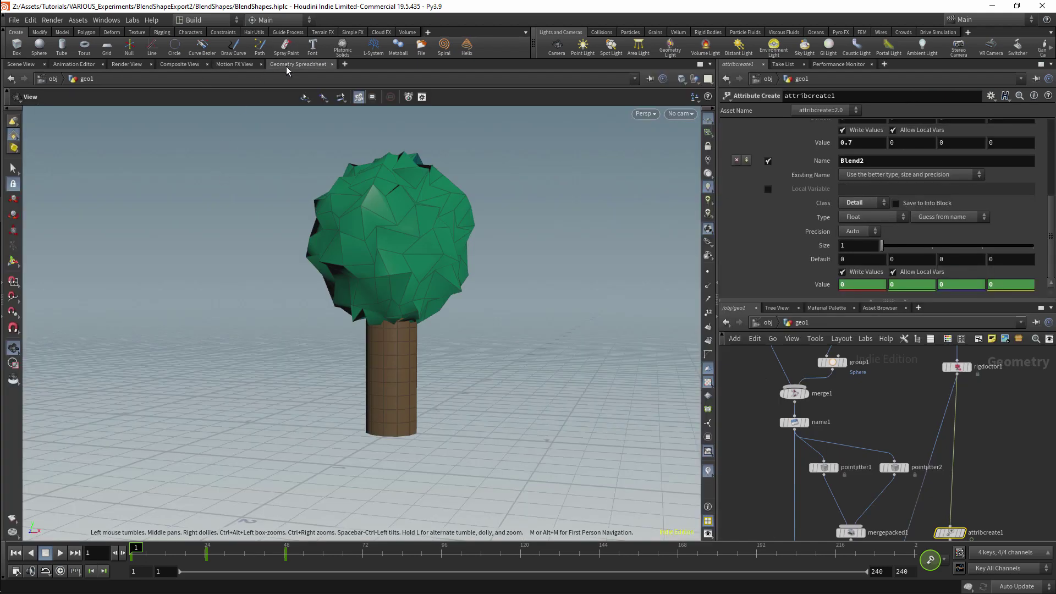
pyautogui.click(190, 96)
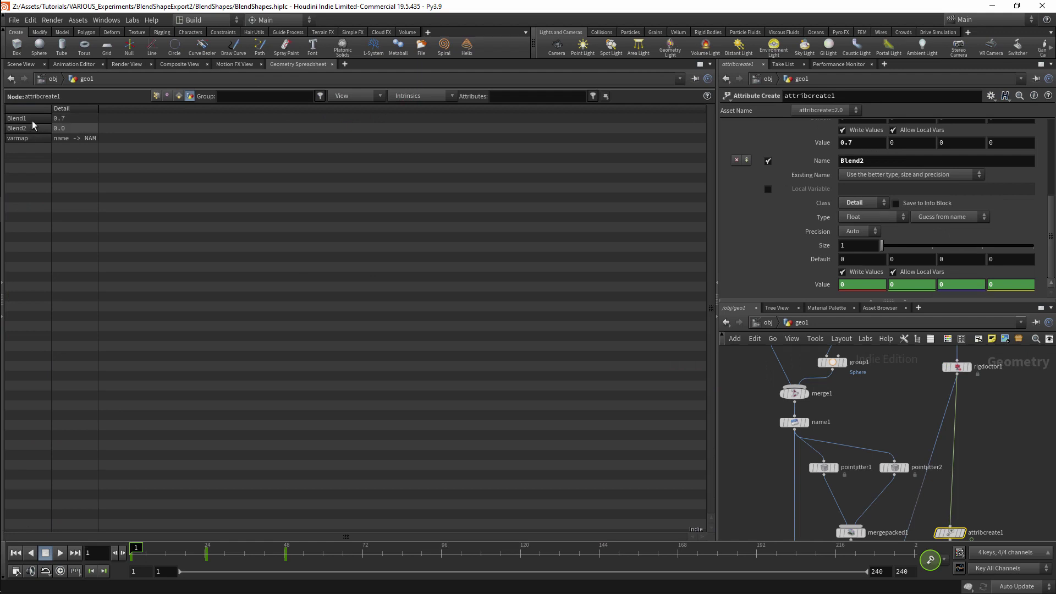
pyautogui.moveTo(969, 455); pyautogui.dragTo(964, 310, button='middle')
pyautogui.click(20, 64)
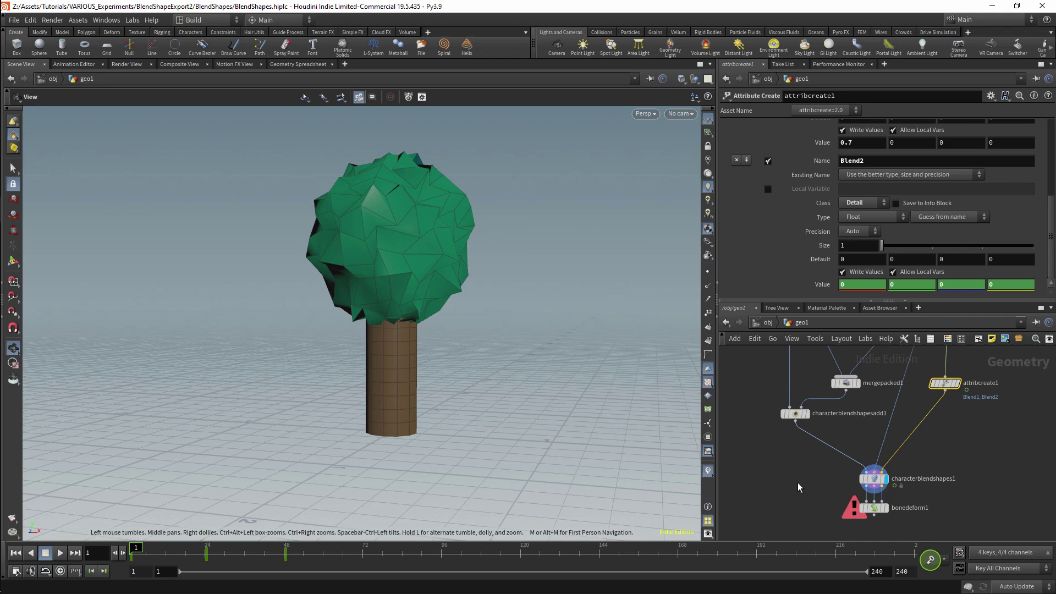
# - Add a ROP FBX Character Output node and wire the Character Blend Shapes Add node into its first input
pyautogui.press('Tab')
pyautogui.write('fbx o')
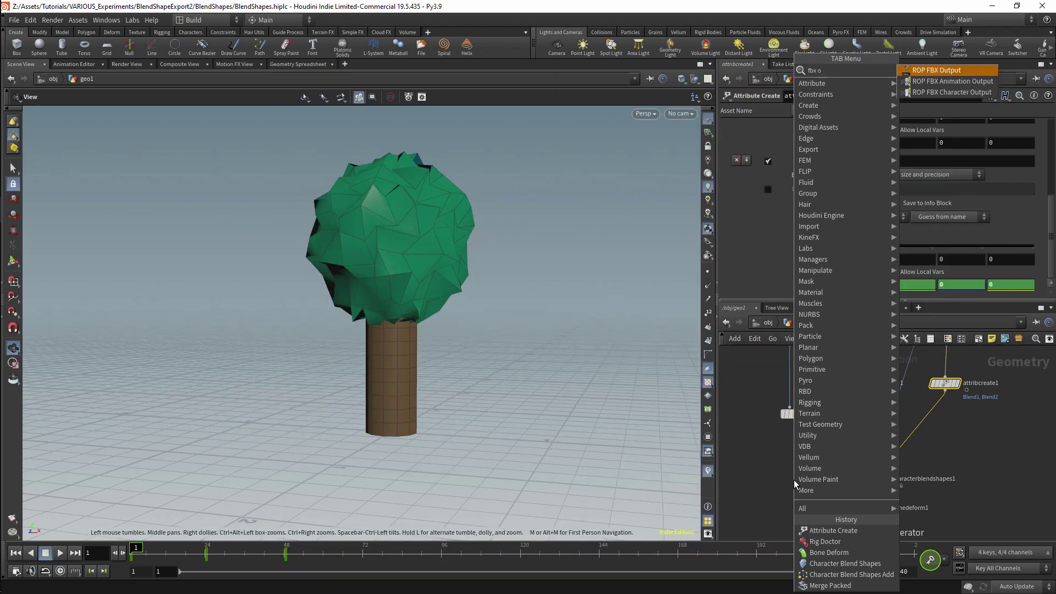
pyautogui.click(951, 92)
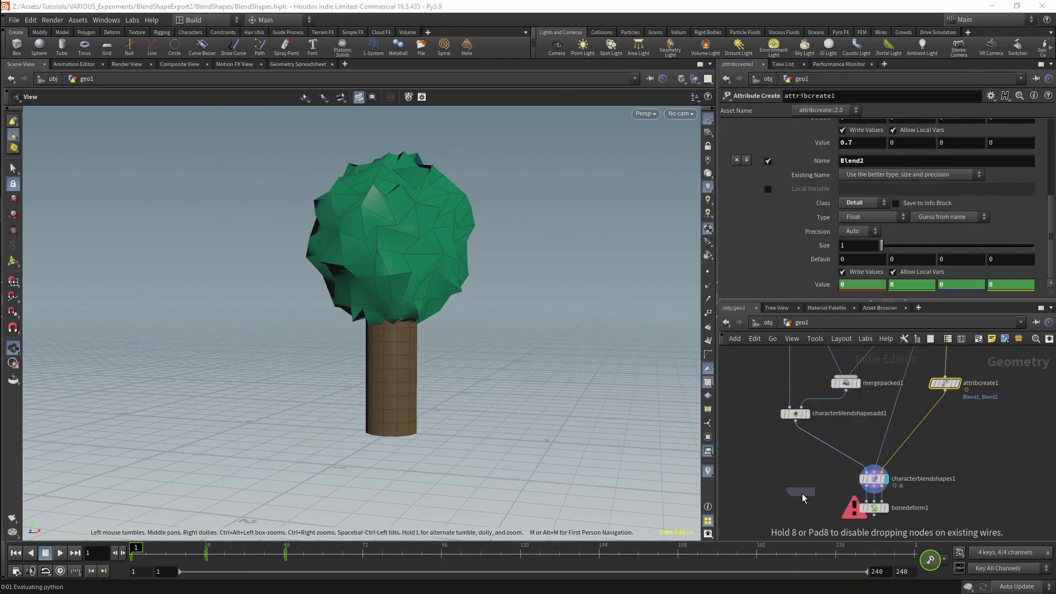
pyautogui.click(802, 493)
pyautogui.moveTo(795, 421); pyautogui.dragTo(794, 506)
pyautogui.scroll(-3, 888, 464)
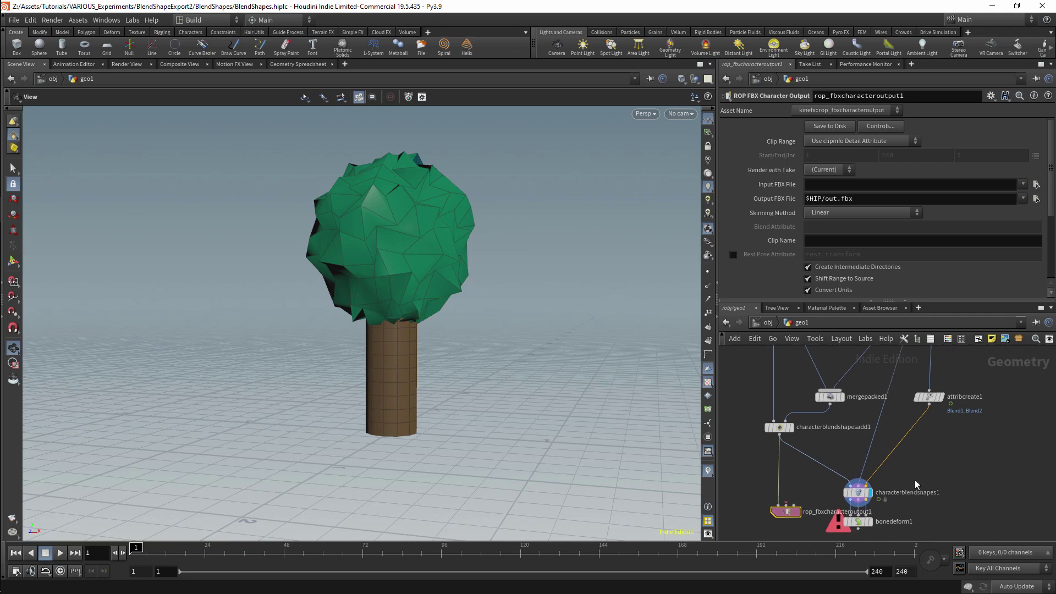
# - Wire the Rig Doctor node into the FBX Character Output's second input and the Attribute Create node into its third
pyautogui.moveTo(934, 416); pyautogui.dragTo(837, 487)
pyautogui.moveTo(956, 394); pyautogui.dragTo(942, 436, button='middle')
pyautogui.scroll(-2, 942, 402)
pyautogui.moveTo(928, 359); pyautogui.dragTo(853, 495)
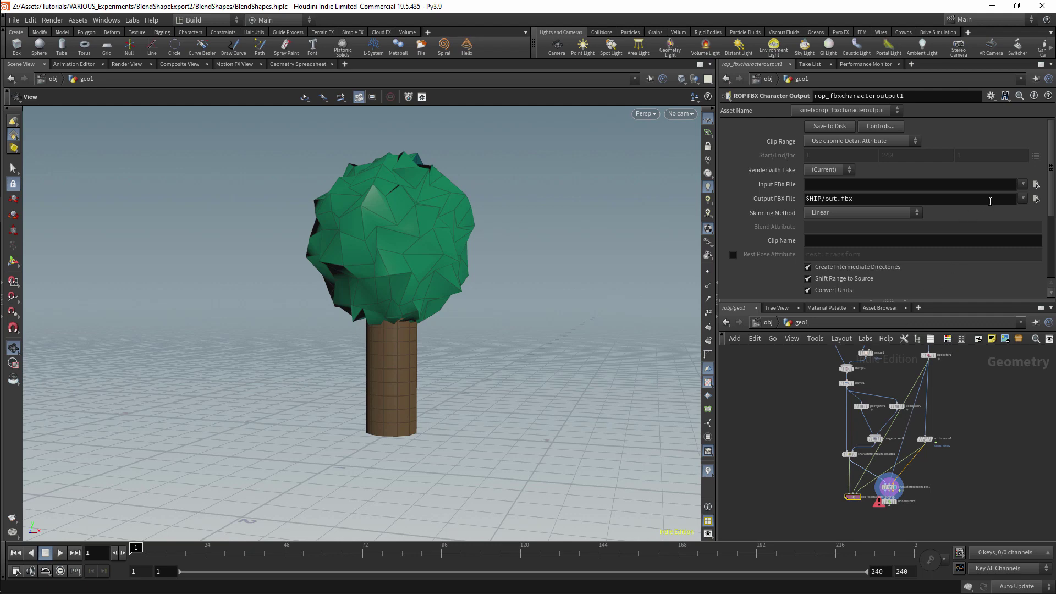
# - Set the output FBX file to BlendShapes in the project's FBX folder ($HIP/FBX/BlendShapes)
pyautogui.click(1036, 198)
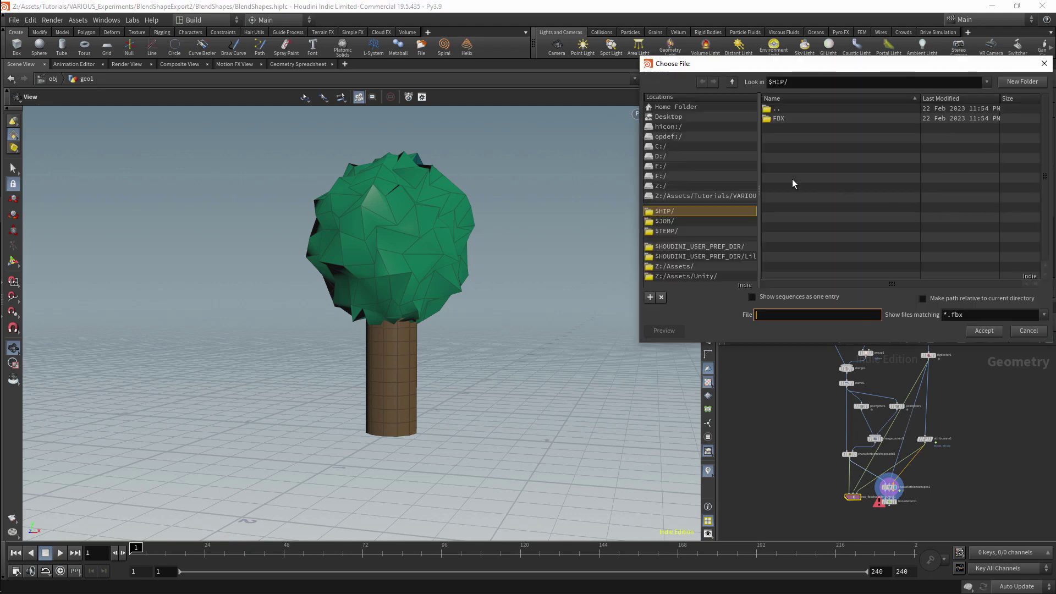
pyautogui.doubleClick(783, 121)
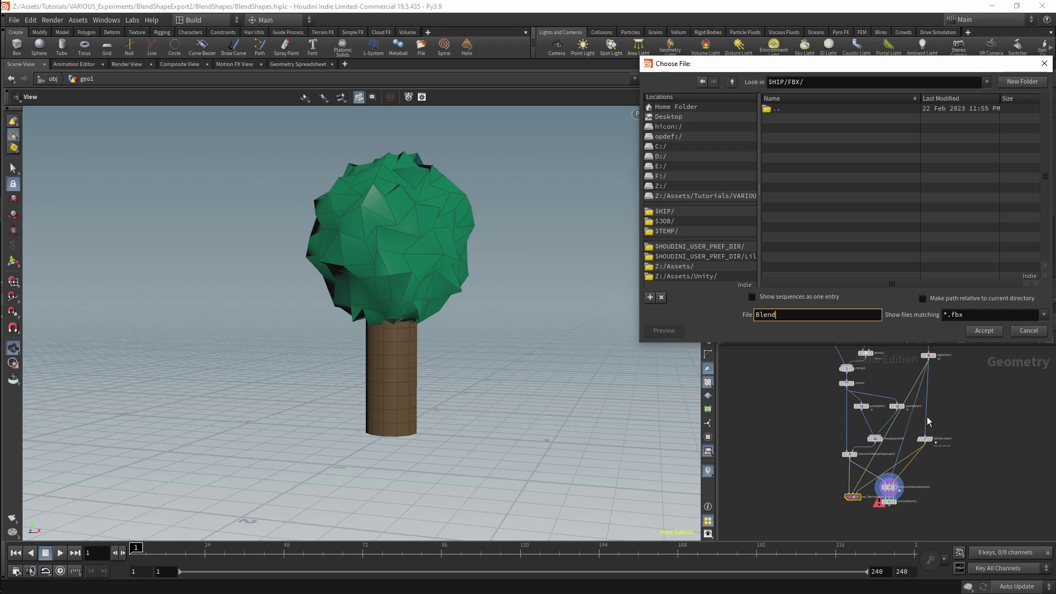
pyautogui.write('BlendShapes')
pyautogui.press('Return')
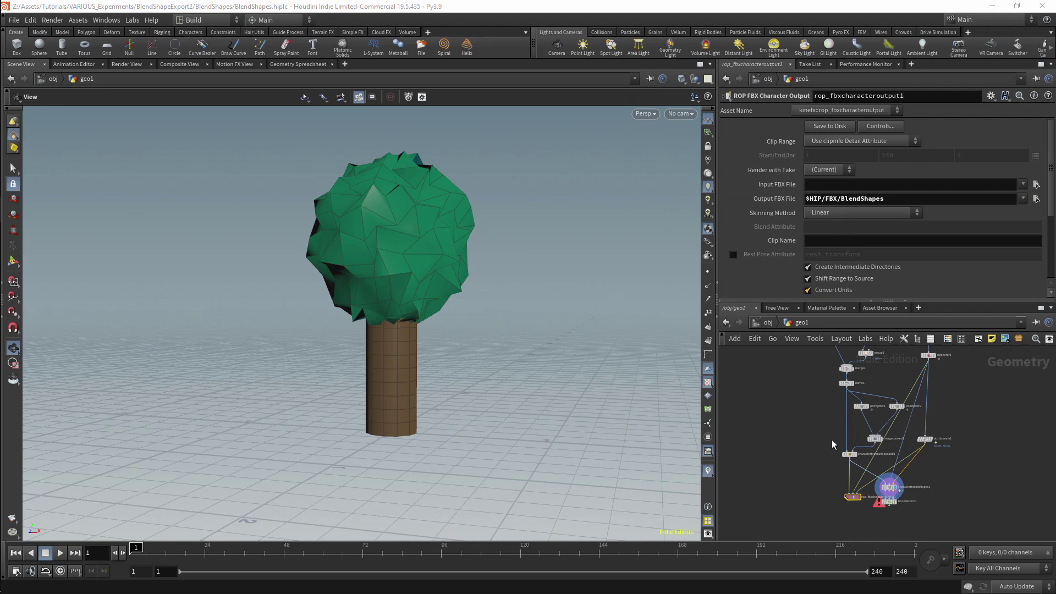
# - Inspect the errors and warnings in the FBX Character Output node's info
pyautogui.scroll(5, 832, 465)
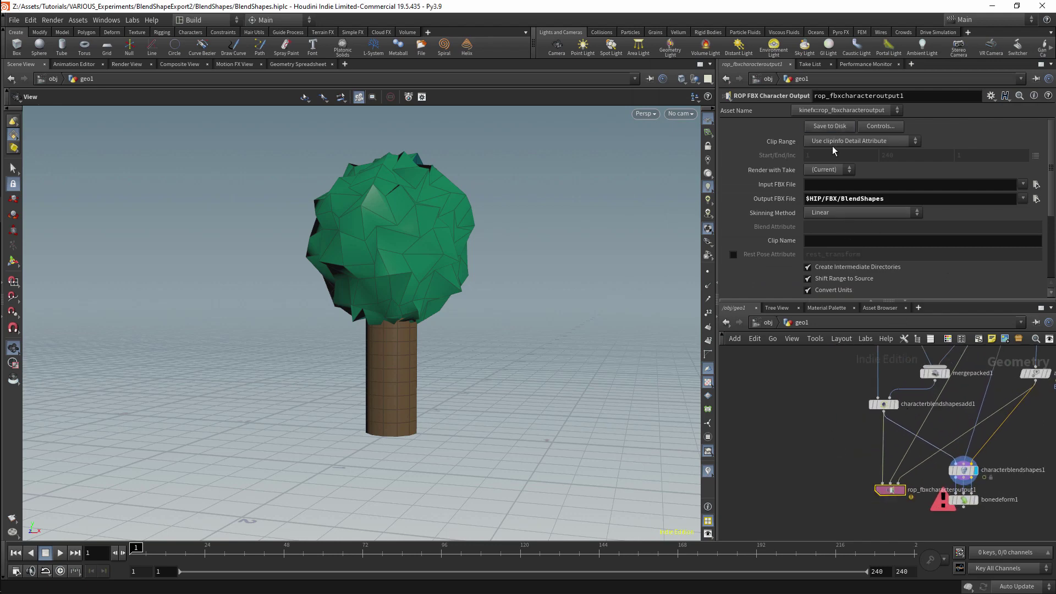
pyautogui.click(870, 494)
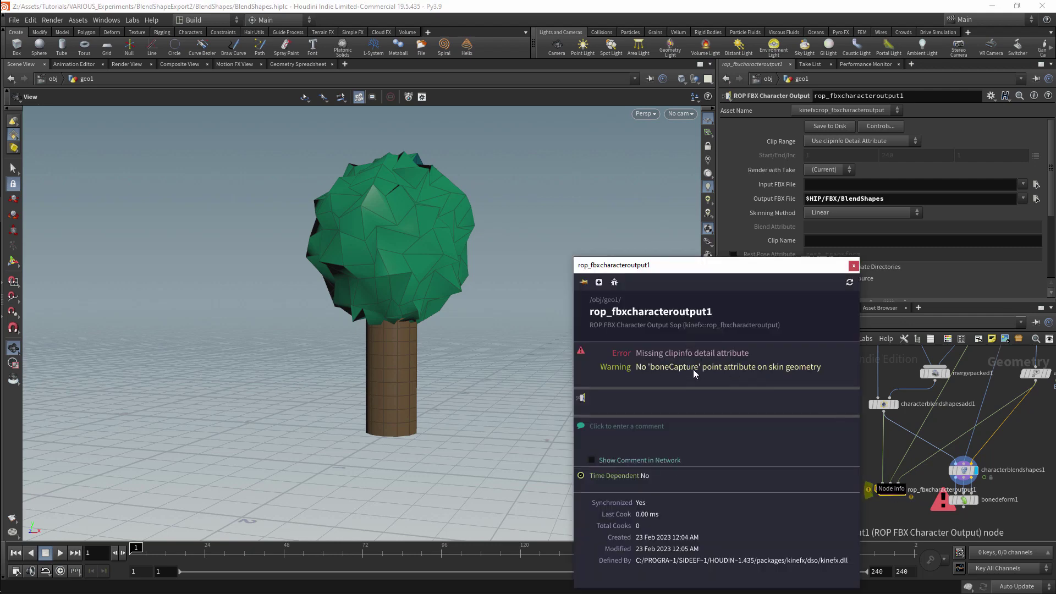
pyautogui.click(853, 266)
# - Insert a Configure Clip Info node on the wire between Attribute Create and the FBX Character Output
pyautogui.press('Tab')
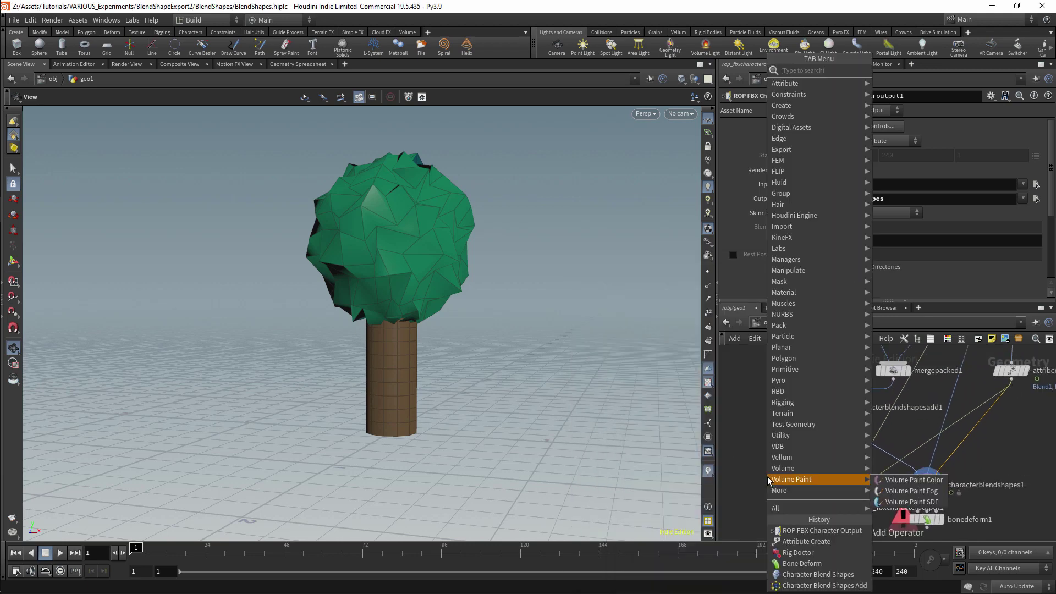
pyautogui.write('clipinfo')
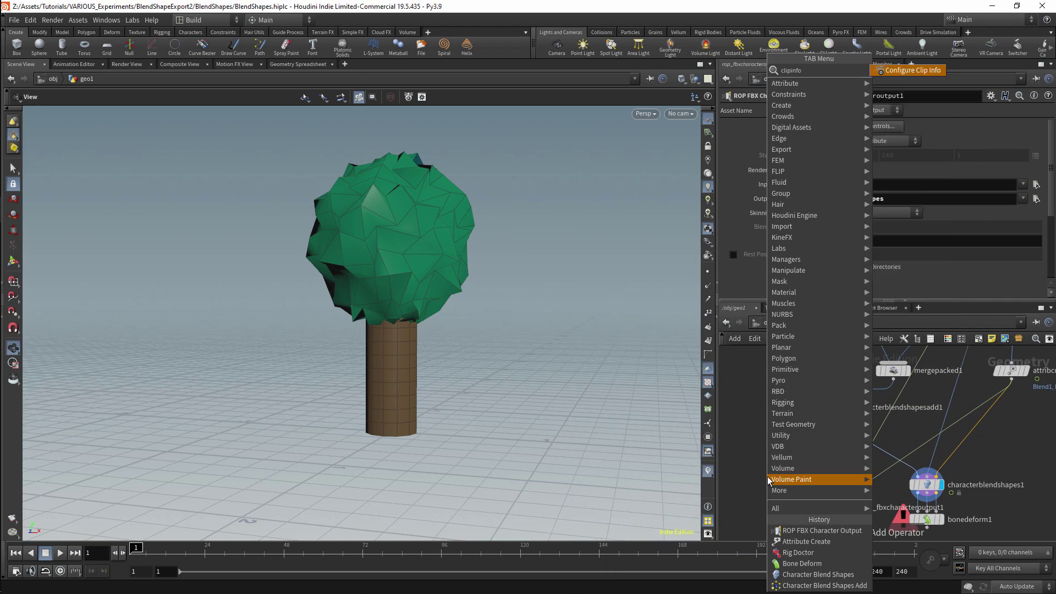
pyautogui.press('Return')
pyautogui.click(882, 477)
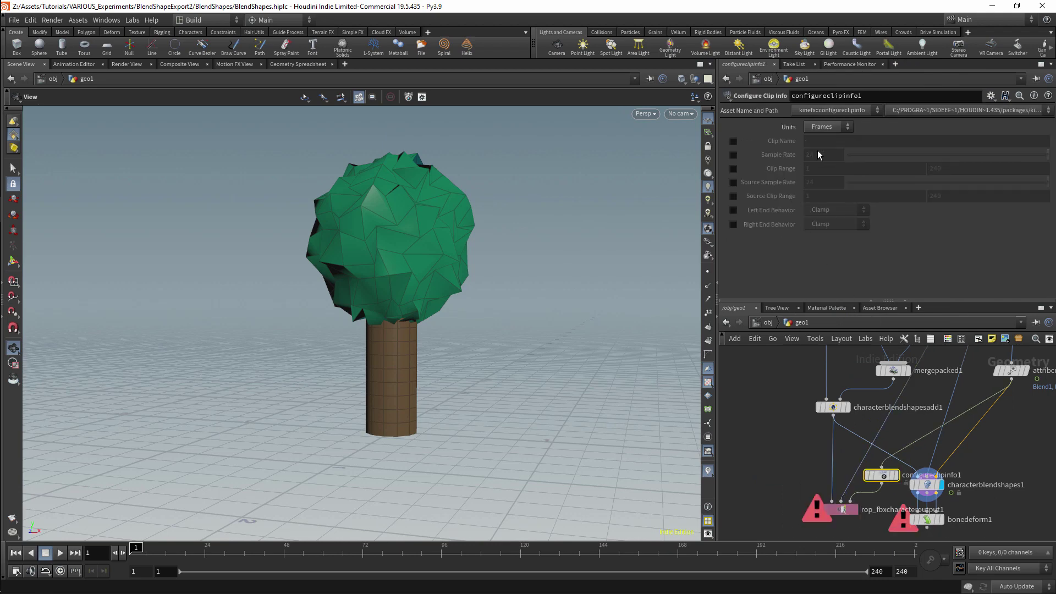
# - Enable the clip name, sample rate and clip range, delete the clip range's channels and set its end frame to 48
pyautogui.click(733, 142)
pyautogui.click(732, 154)
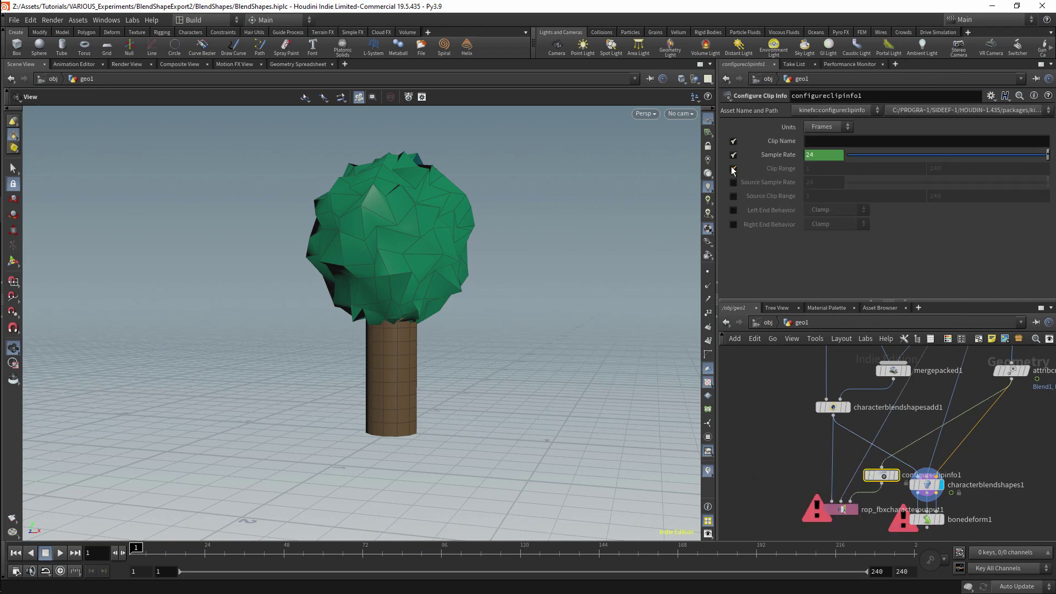
pyautogui.click(732, 168)
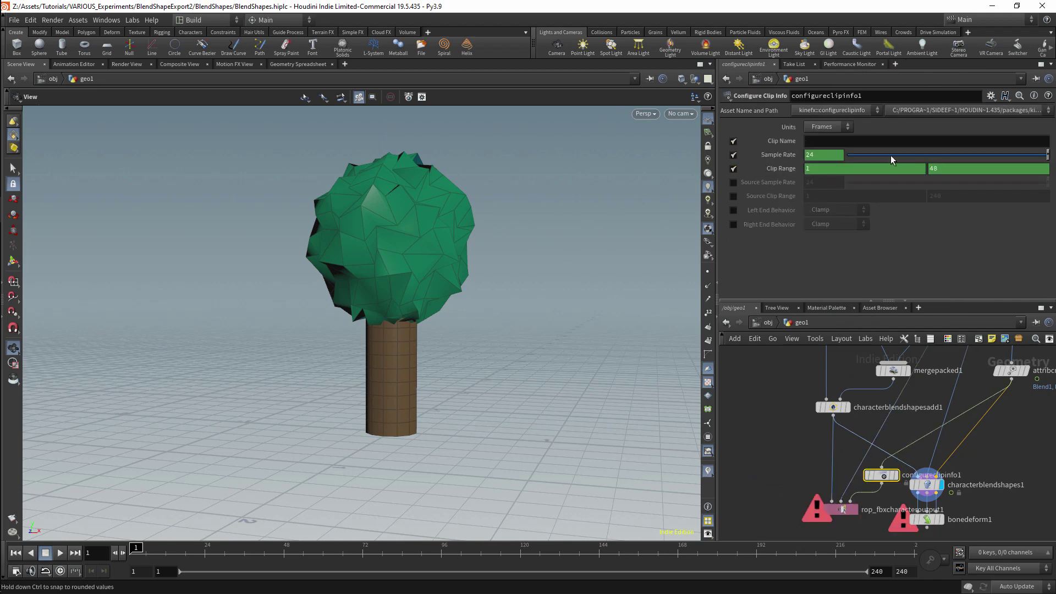
pyautogui.rightClick(791, 172)
pyautogui.click(811, 312)
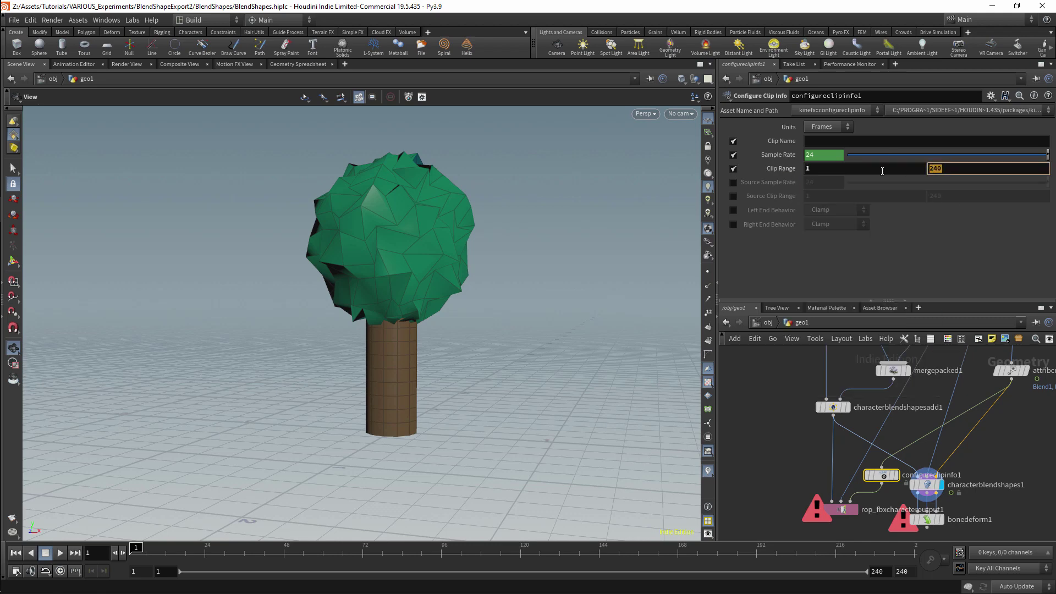
pyautogui.write('48')
pyautogui.press('Return')
# - Enable the source sample rate, source clip range and the left and right end behaviors of the clip info
pyautogui.click(733, 182)
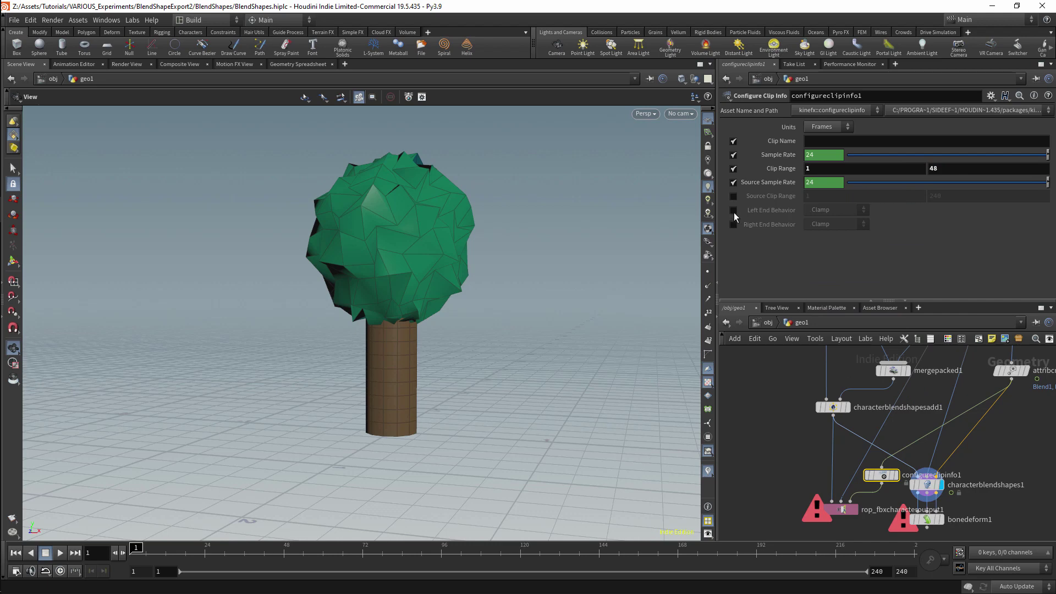
pyautogui.click(733, 196)
pyautogui.click(734, 210)
pyautogui.click(733, 224)
# - Delete the source clip range's channels and set its end frame to 48, keeping the end behaviors on Clamp
pyautogui.rightClick(786, 196)
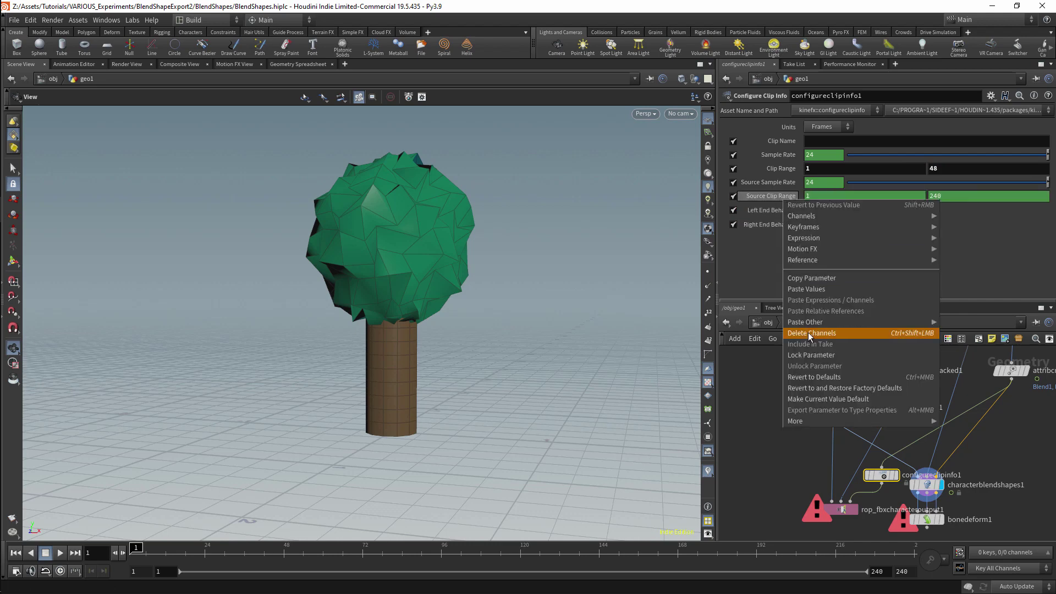
pyautogui.click(808, 335)
pyautogui.doubleClick(934, 196)
pyautogui.write('48')
pyautogui.press('Return')
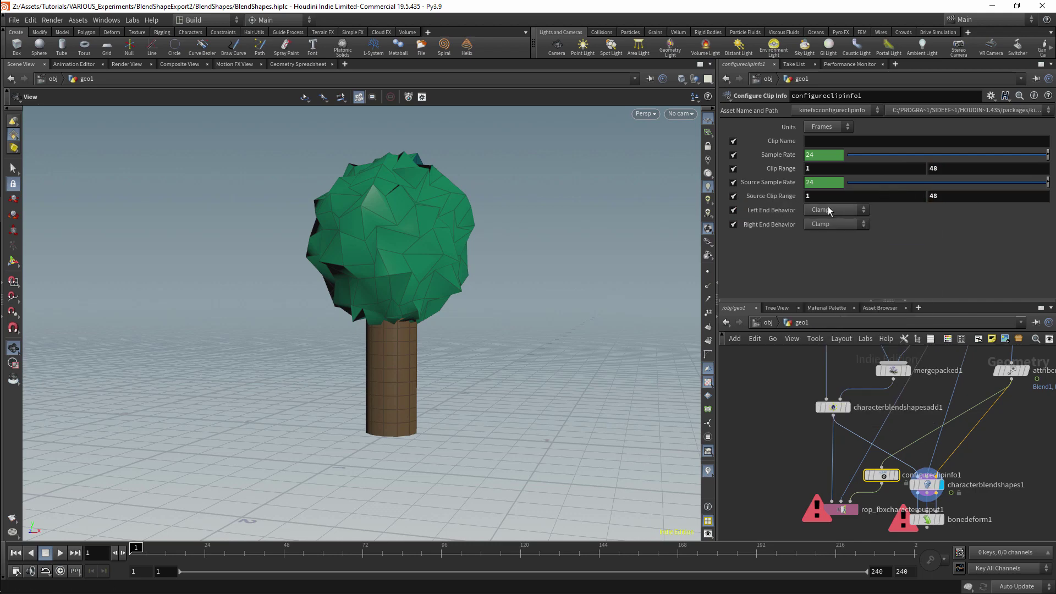
pyautogui.click(834, 225)
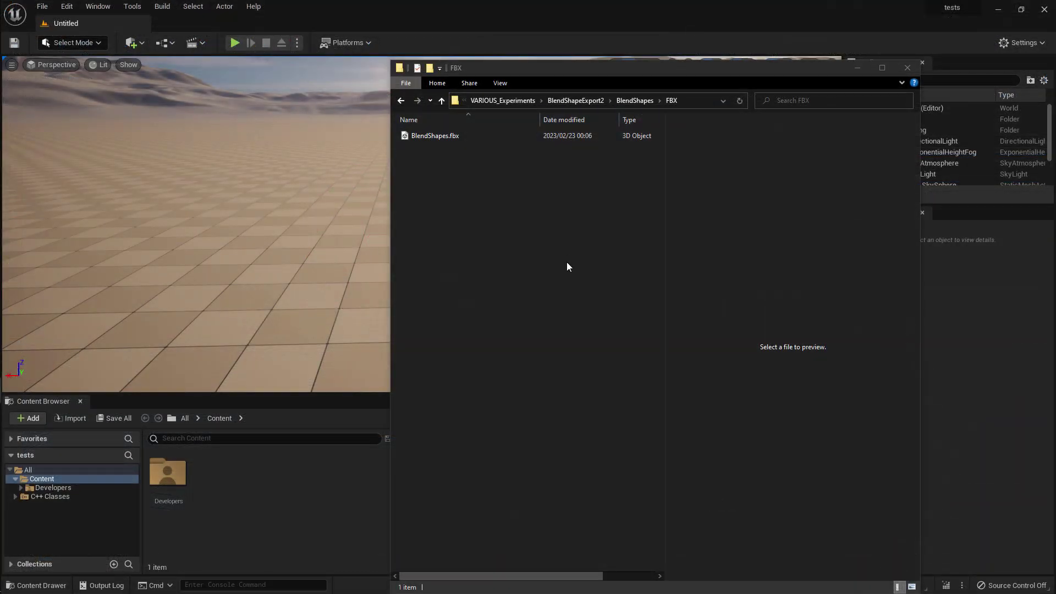
# - Switch to Unreal Engine and bring BlendShapes.fbx from the FBX folder into the Content folder, showing its import options
pyautogui.moveTo(676, 69); pyautogui.dragTo(824, 62)
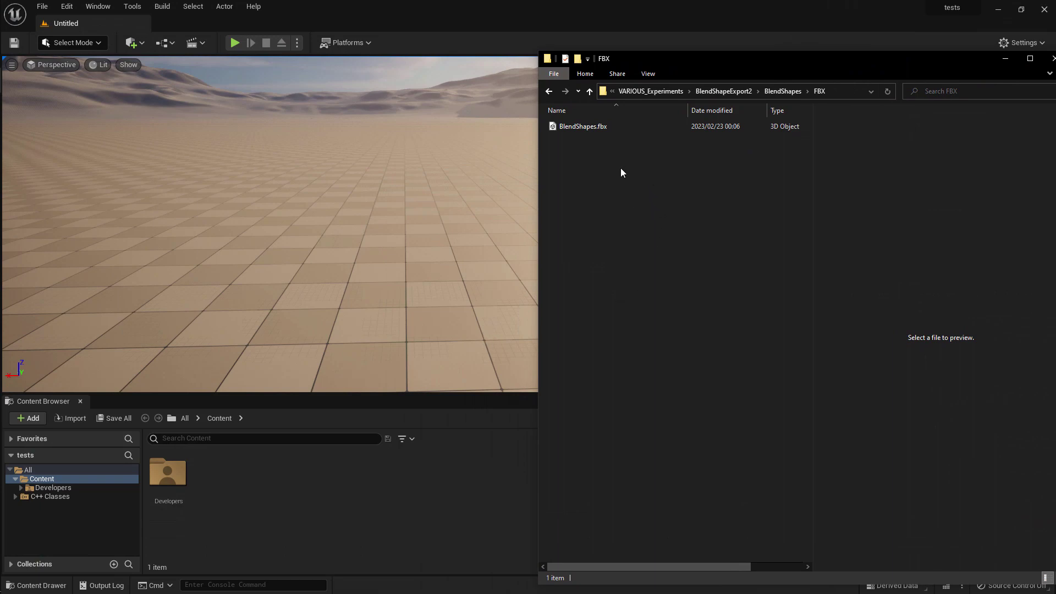
pyautogui.click(601, 129)
pyautogui.moveTo(598, 127); pyautogui.dragTo(359, 483)
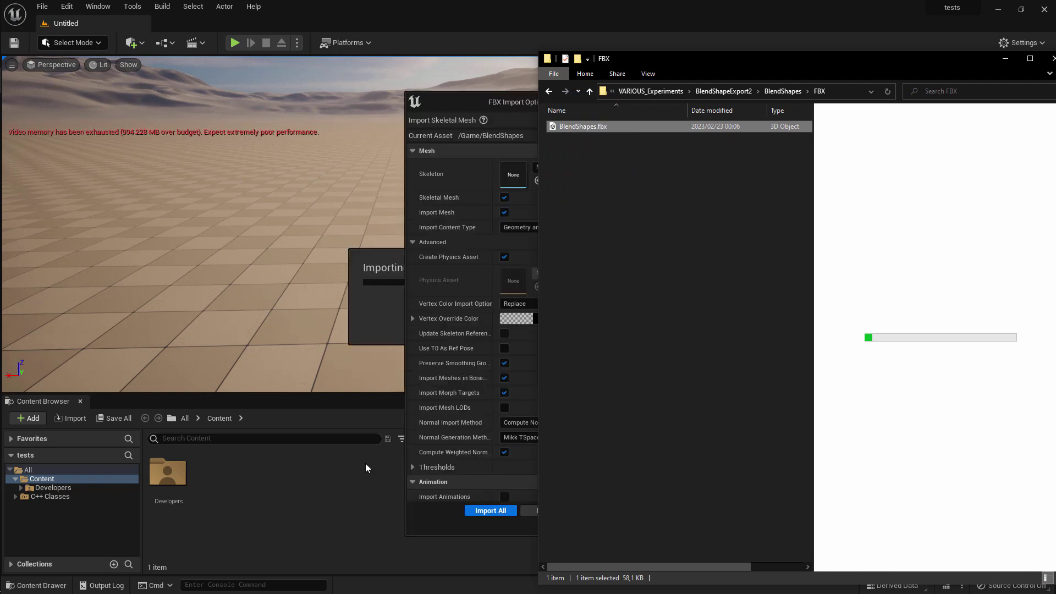
pyautogui.click(516, 101)
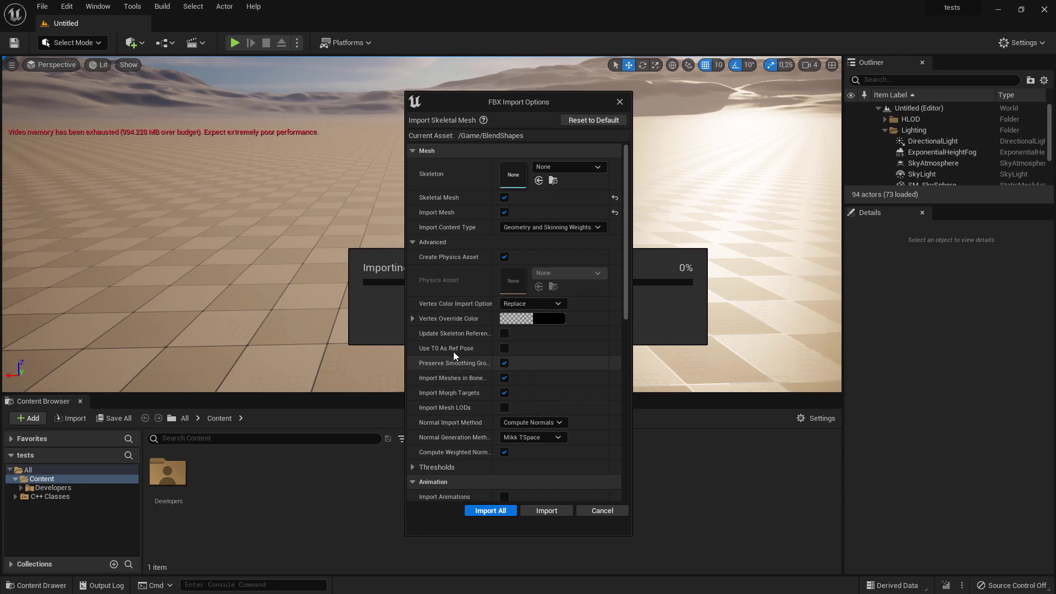
# - Import all of the FBX as a skeletal mesh with morph targets, and clear and close the message log
pyautogui.click(413, 319)
pyautogui.click(411, 318)
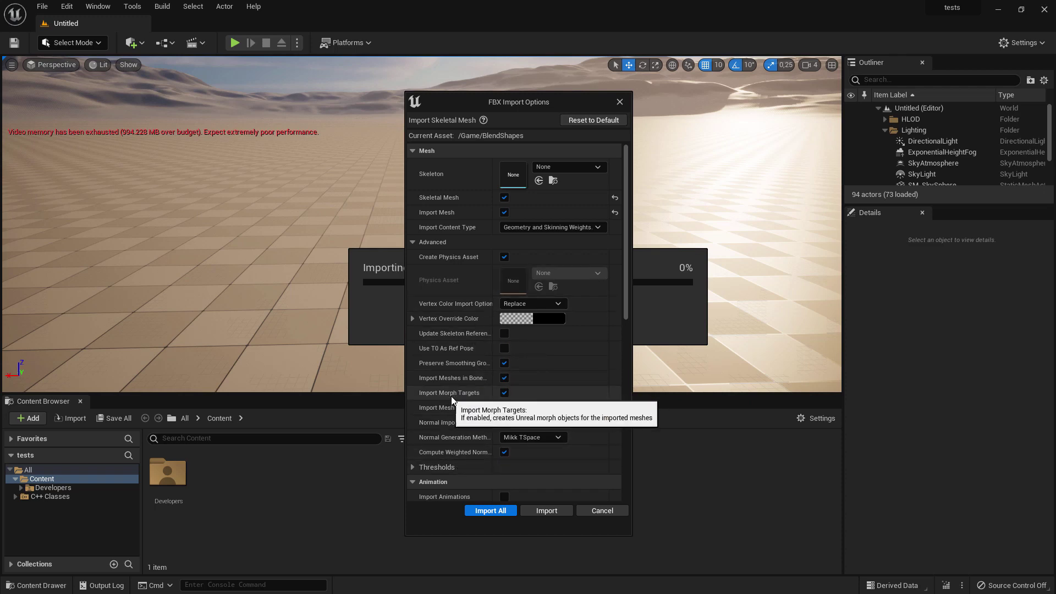
pyautogui.click(502, 513)
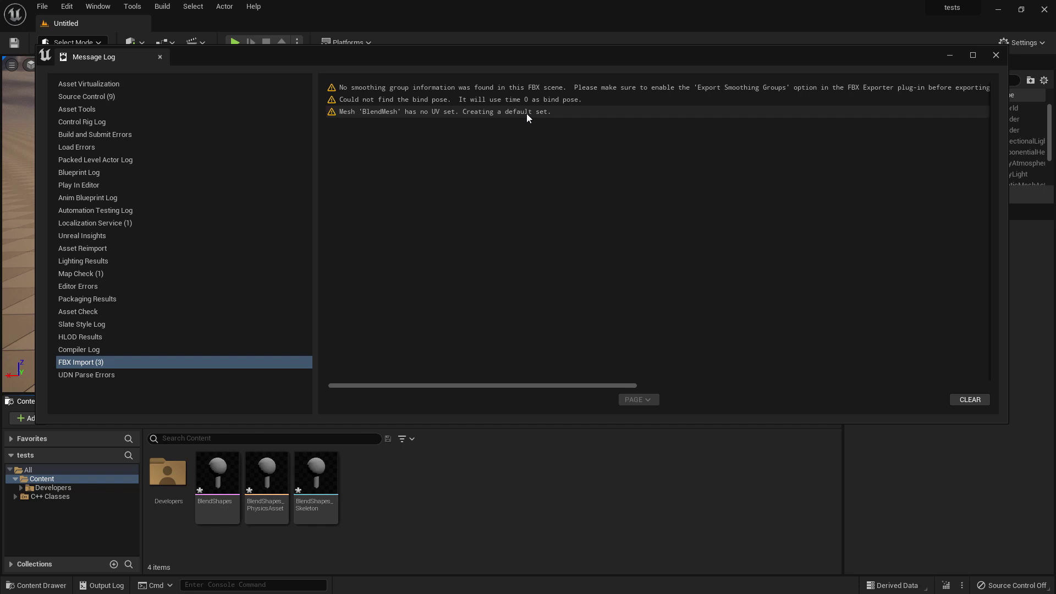
pyautogui.click(967, 401)
pyautogui.click(995, 55)
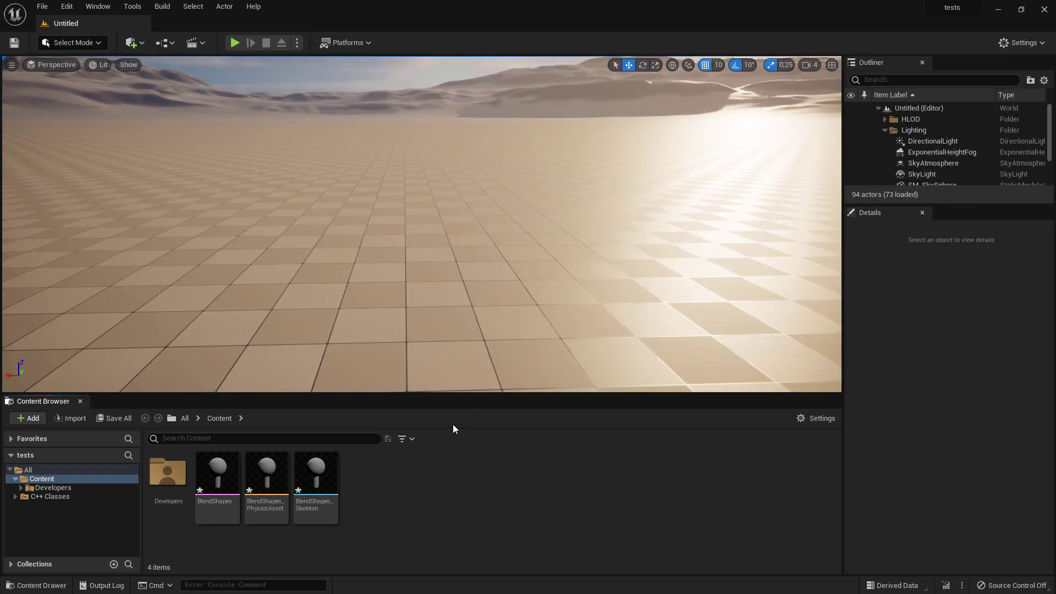
# - Place the BlendShapes skeletal mesh on the level's floor, and run and pause the play simulation
pyautogui.moveTo(217, 475); pyautogui.dragTo(396, 286)
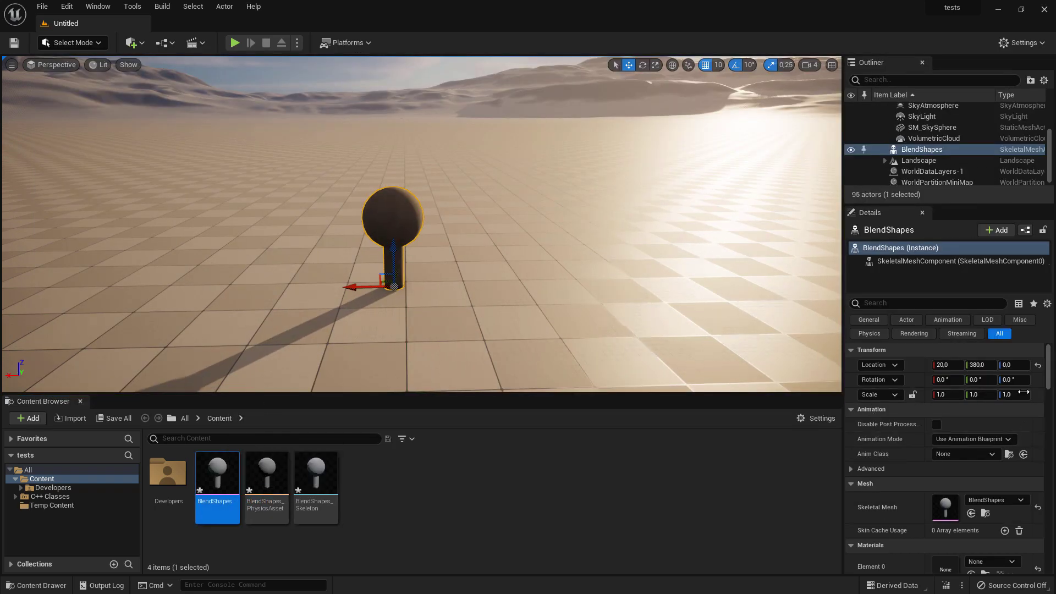
pyautogui.moveTo(1048, 386); pyautogui.dragTo(1051, 404)
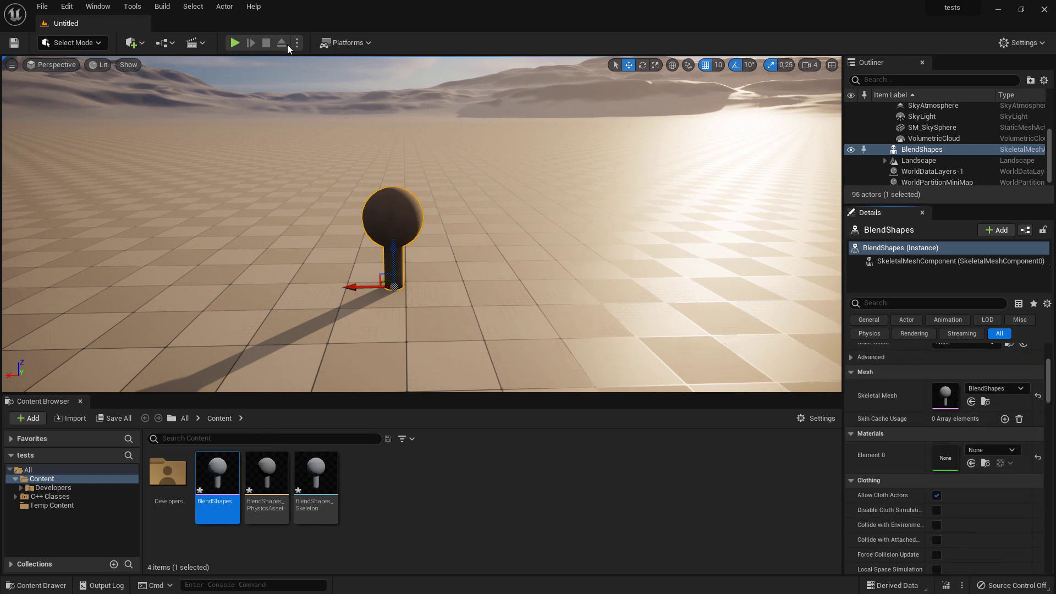
pyautogui.click(234, 44)
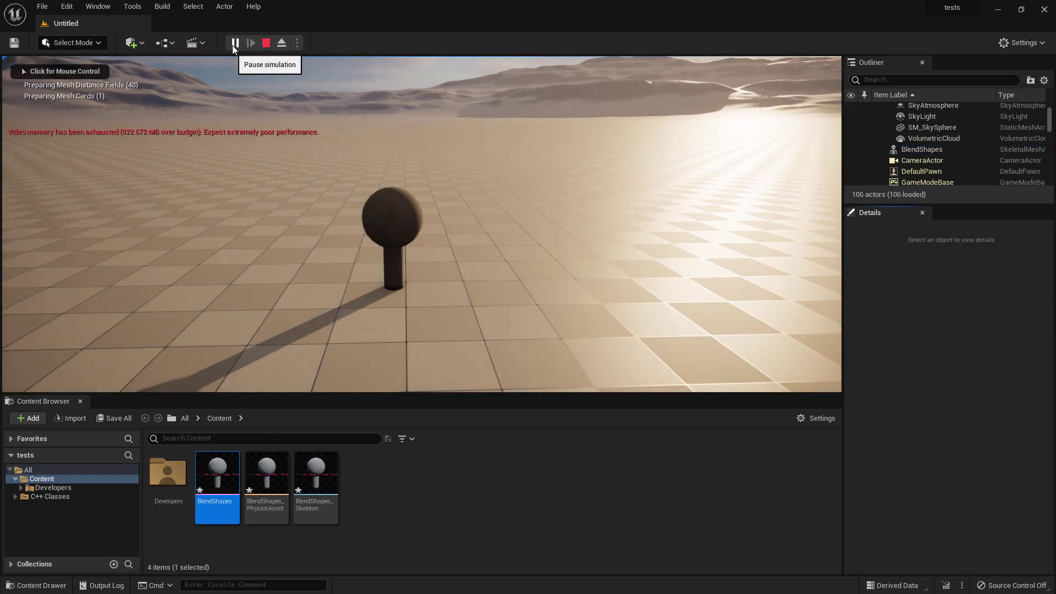
pyautogui.click(235, 44)
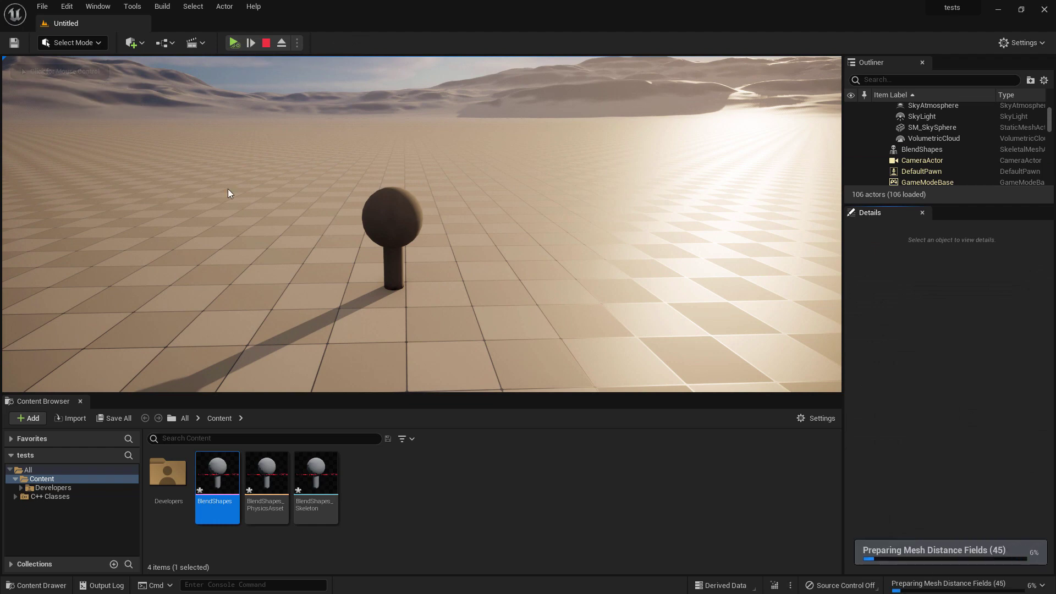
# - Open the BlendShapes skeletal mesh asset and try its Blend1 and Blend2 morph target weights
pyautogui.doubleClick(237, 465)
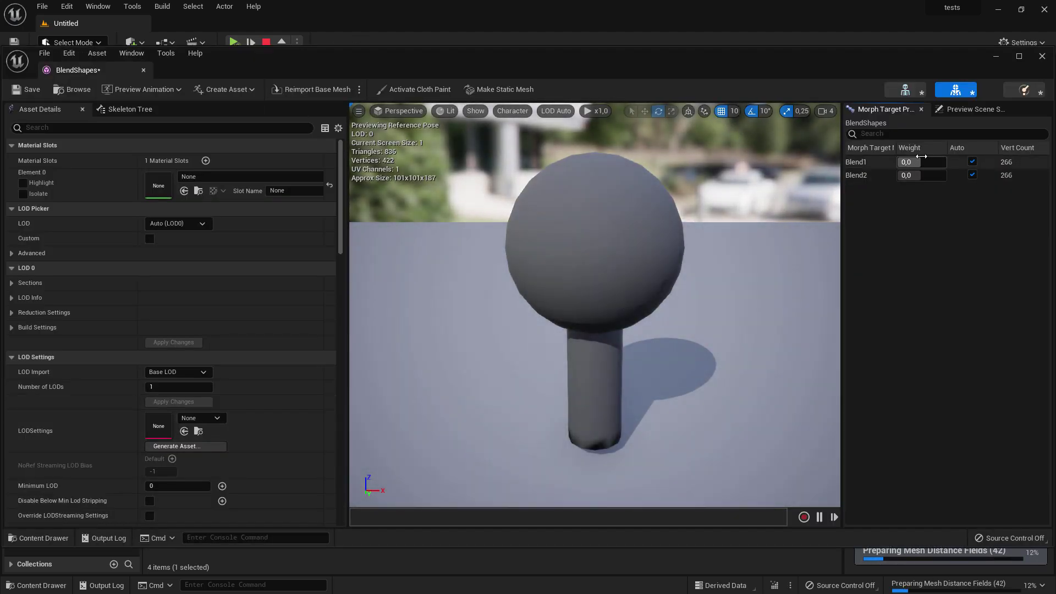
pyautogui.moveTo(907, 162)
pyautogui.mouseDown()
pyautogui.moveTo(943, 162)
pyautogui.moveTo(922, 180)
pyautogui.moveTo(889, 179)
pyautogui.moveTo(908, 179)
pyautogui.mouseUp()
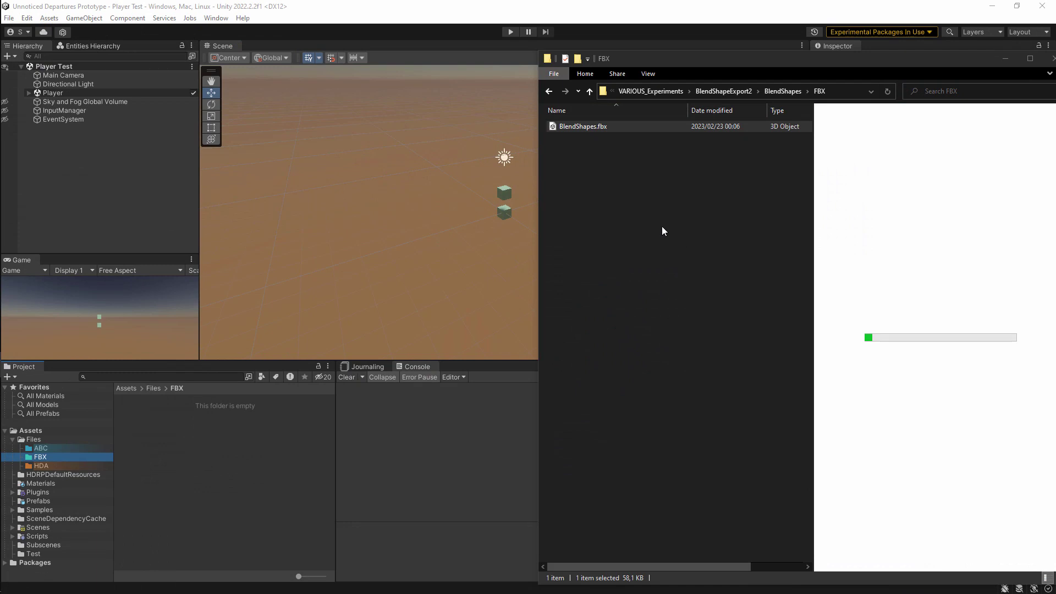
# - Switch to Unity and import BlendShapes.fbx into the project's Assets > Files > FBX folder
pyautogui.moveTo(593, 127); pyautogui.dragTo(225, 460)
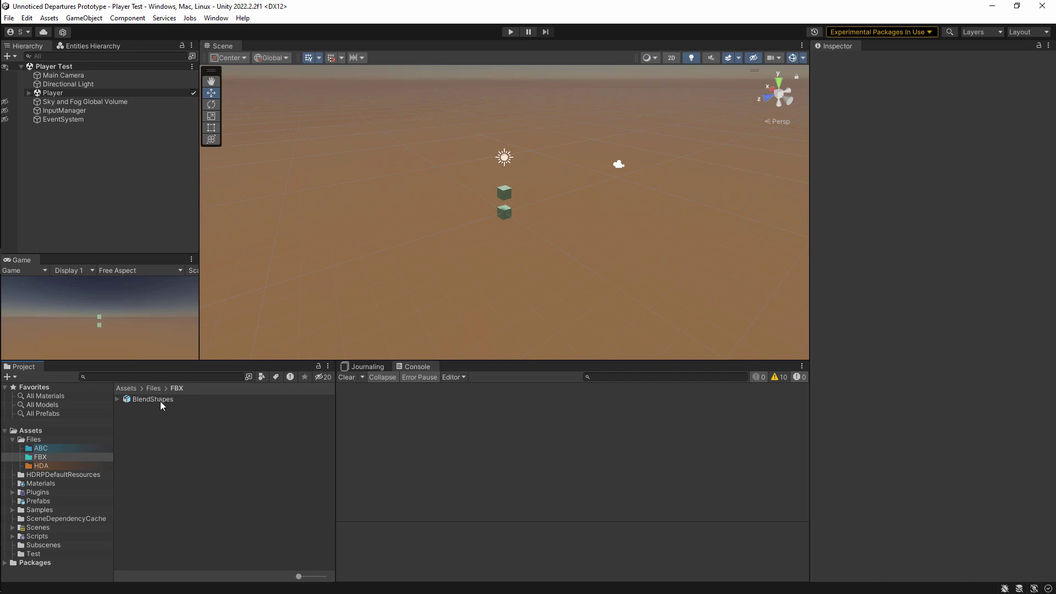
# - Place the BlendShapes model in the scene beside the cubes and set its BlendMesh weights to about 70 for Blend1 and 56 for Blend2
pyautogui.moveTo(160, 401); pyautogui.dragTo(341, 279)
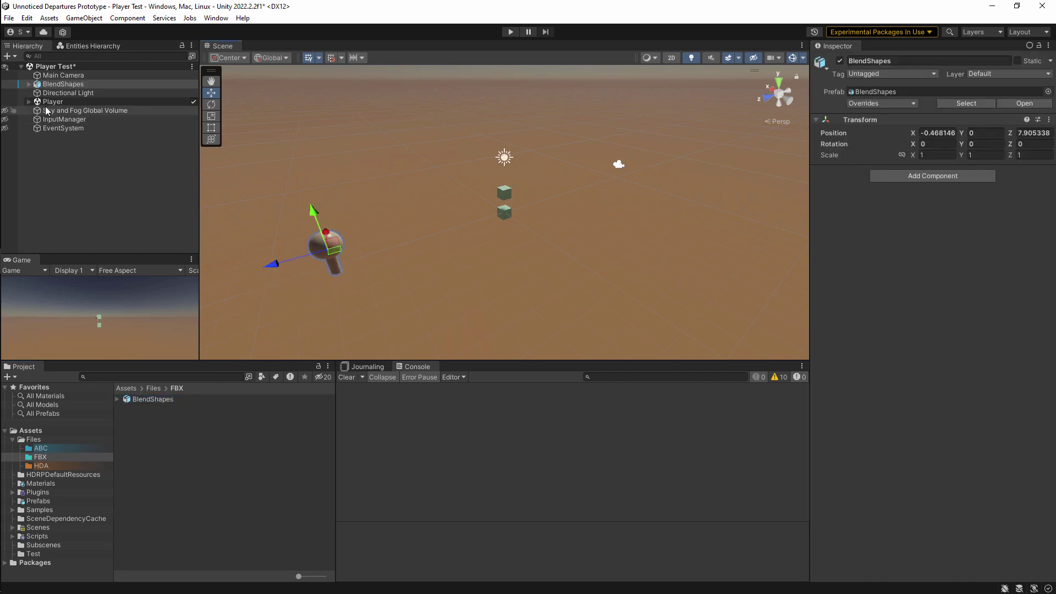
pyautogui.click(28, 84)
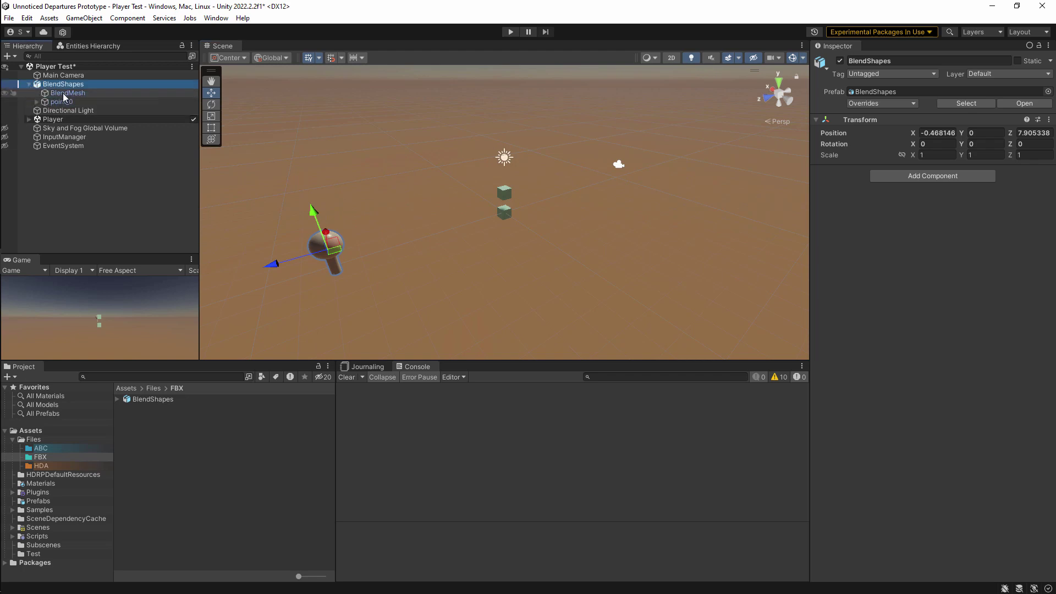
pyautogui.click(67, 94)
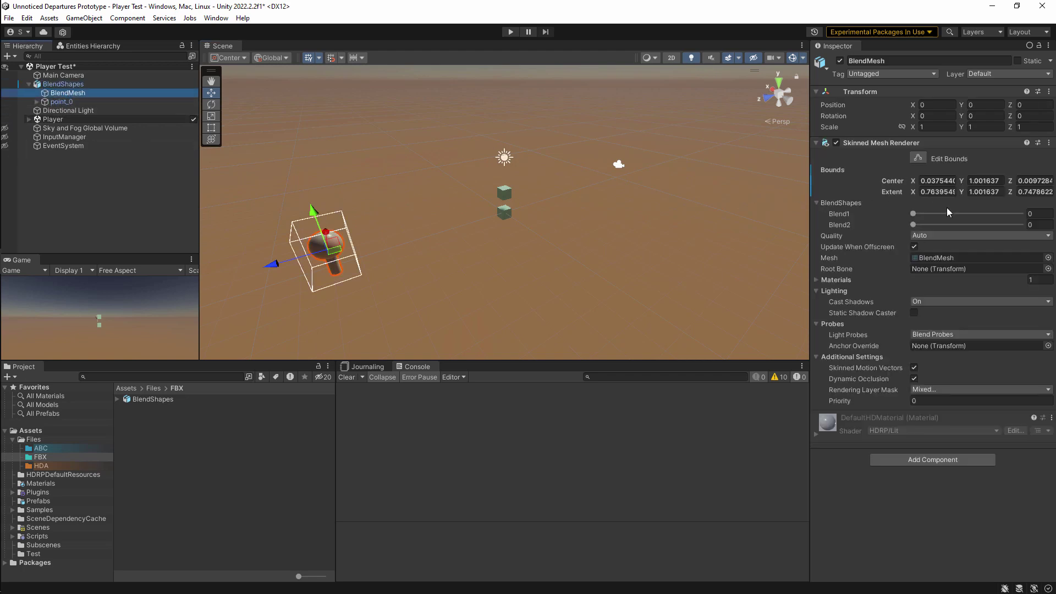
pyautogui.moveTo(941, 212); pyautogui.dragTo(974, 228)
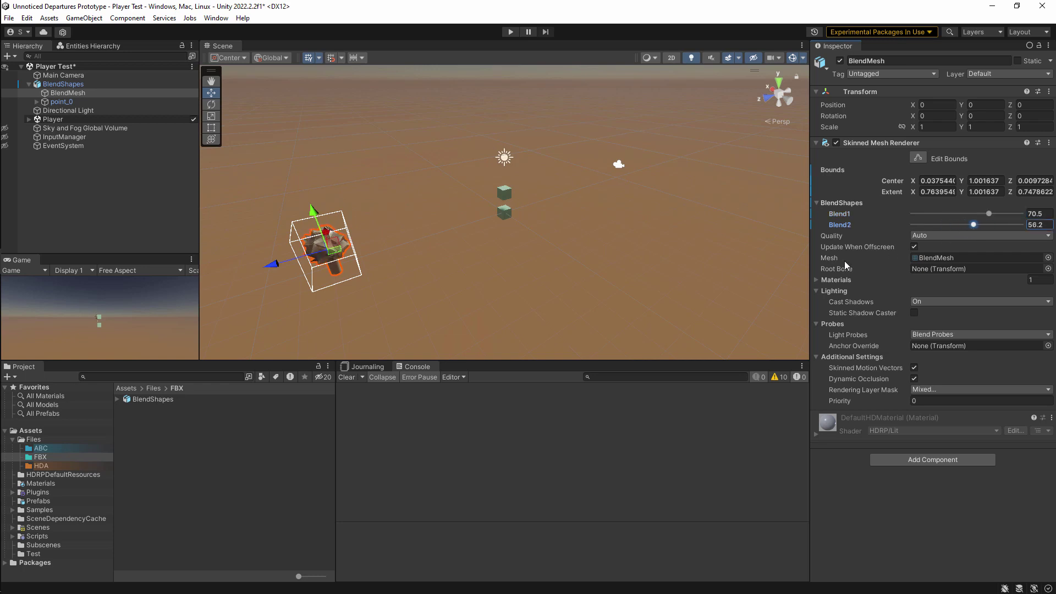
# - Preview the clip0 animation of the imported BlendShapes asset and start the scene's play mode
pyautogui.click(158, 401)
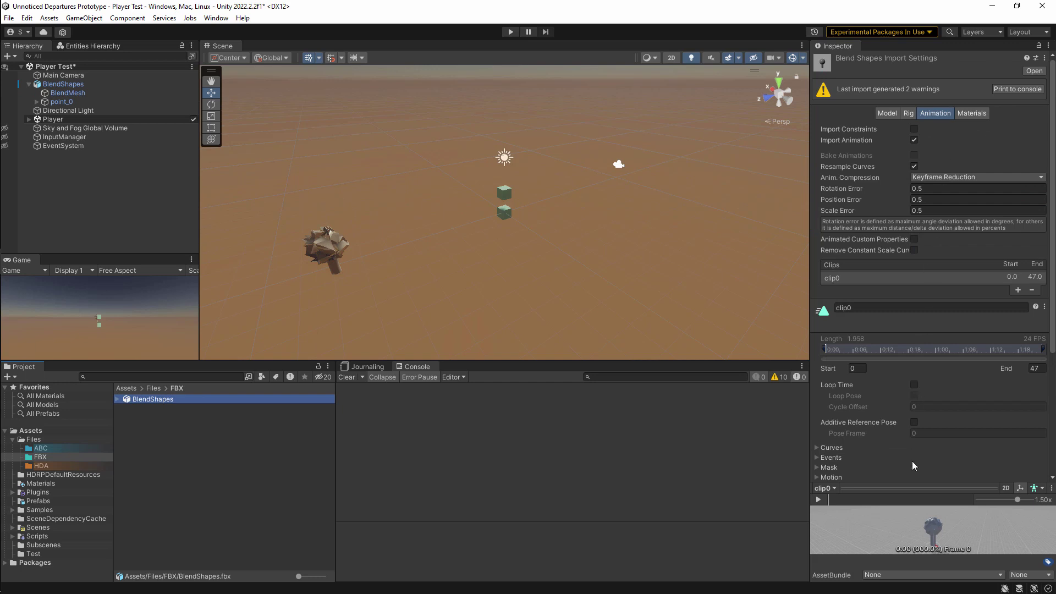
pyautogui.click(819, 500)
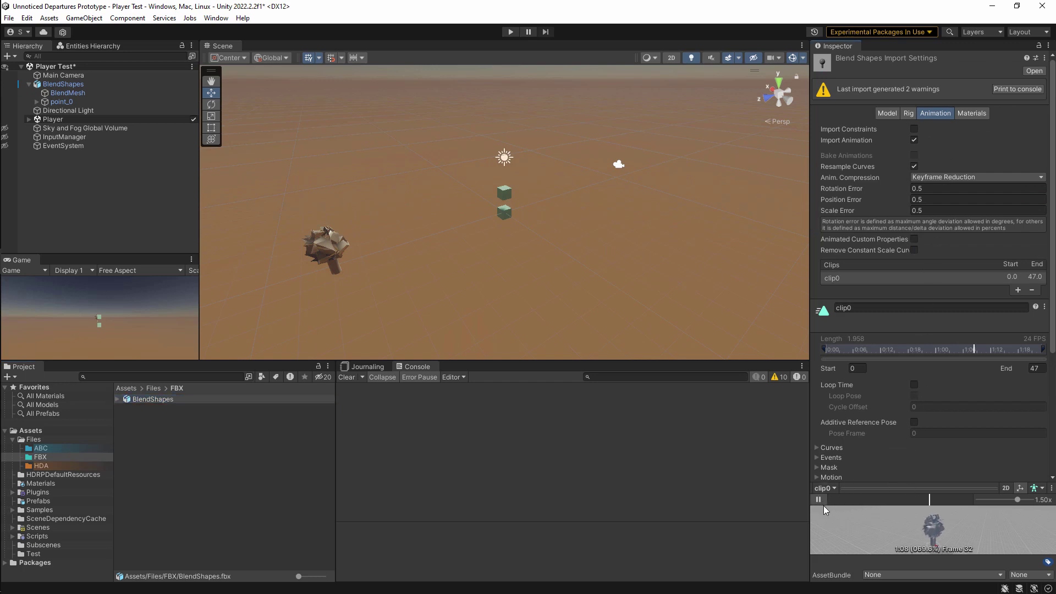
pyautogui.click(509, 35)
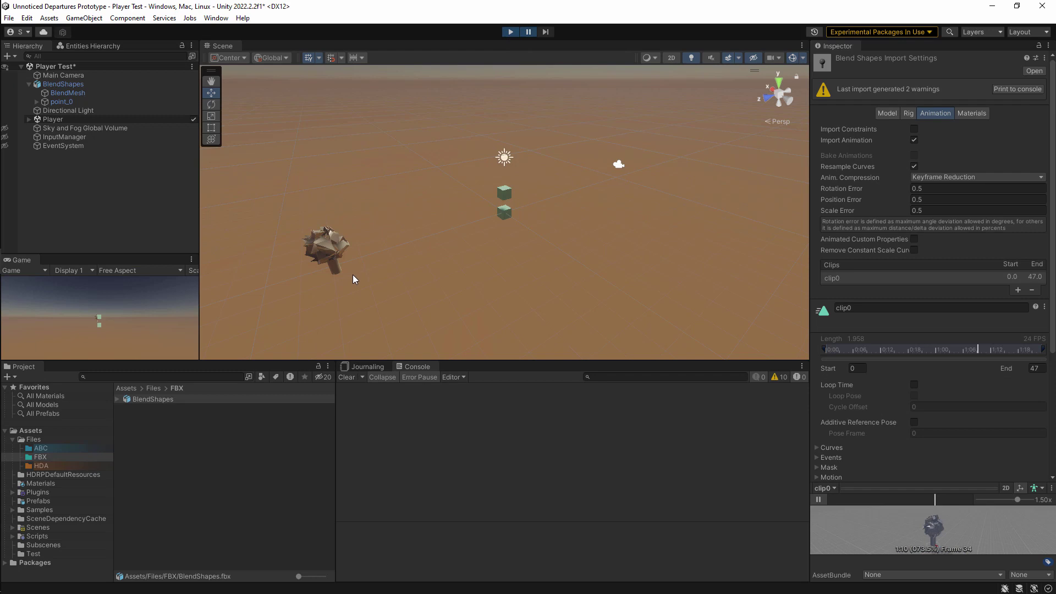